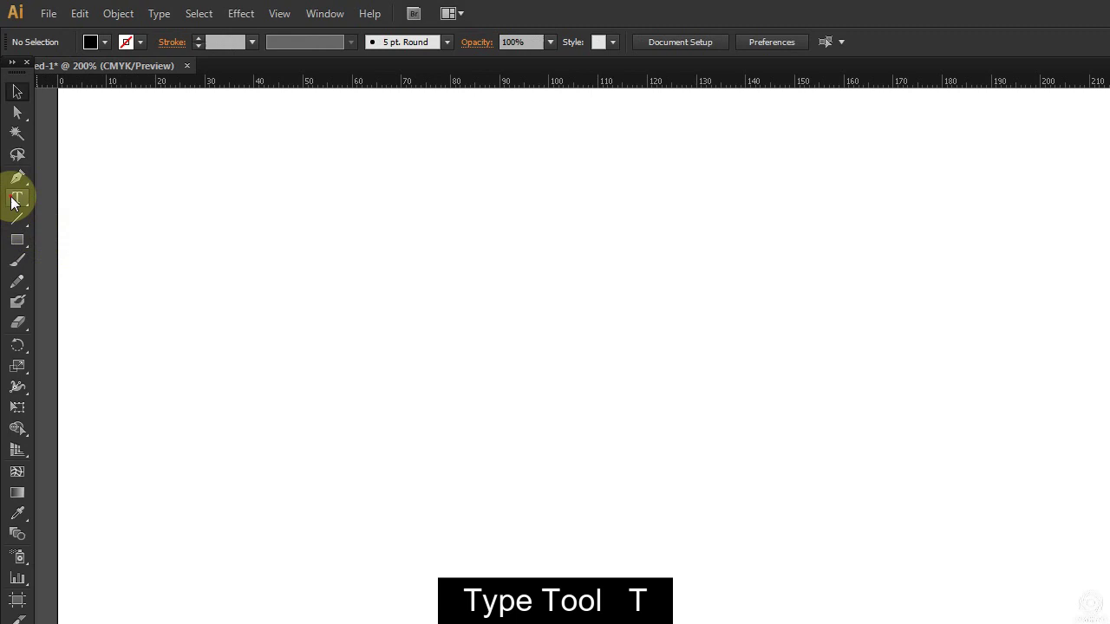
Type ADOBE in Arial Black and scale it up to very large lettering on the artboard.
{"action": "left_click", "coordinate": [27, 199]}
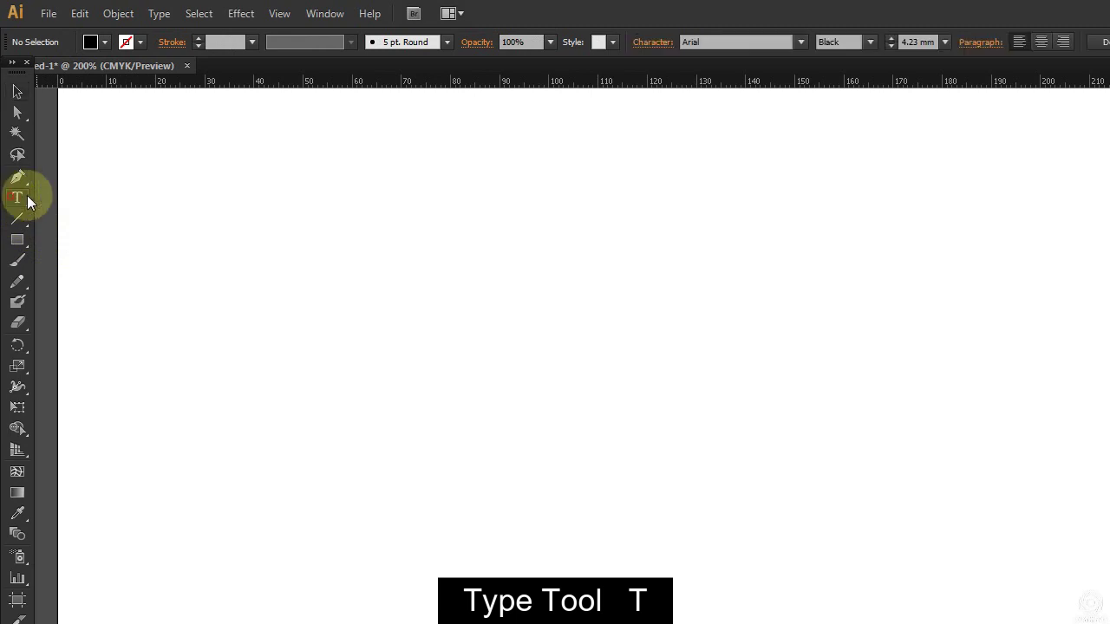
{"action": "left_click_drag", "start_coordinate": [27, 199], "coordinate": [87, 199]}
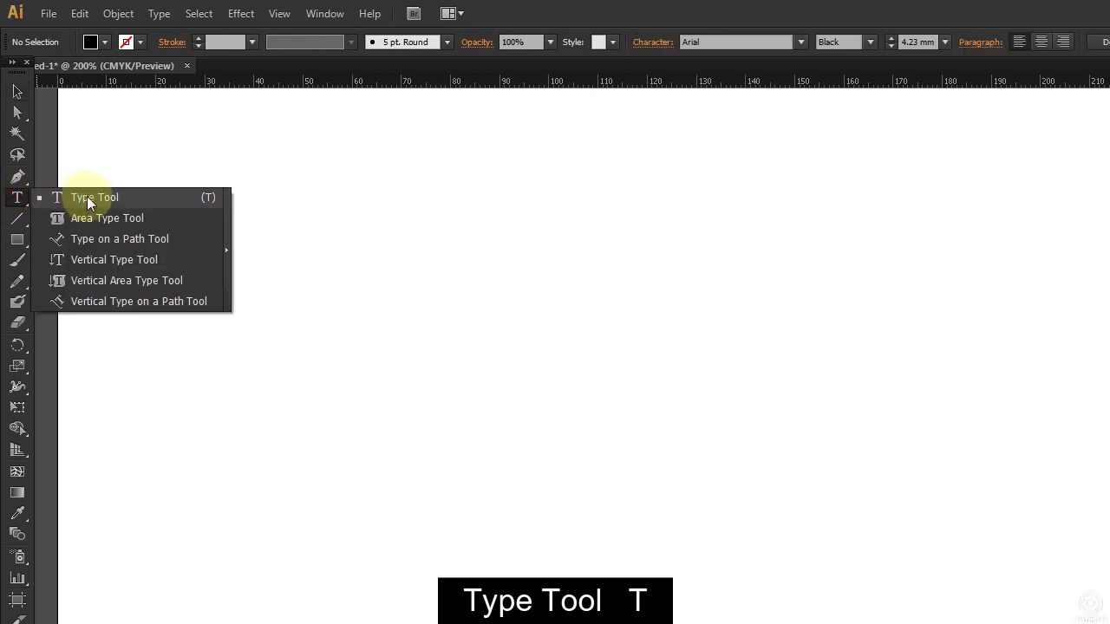
{"action": "left_click", "coordinate": [602, 337]}
{"action": "type", "text": "ADOBE"}
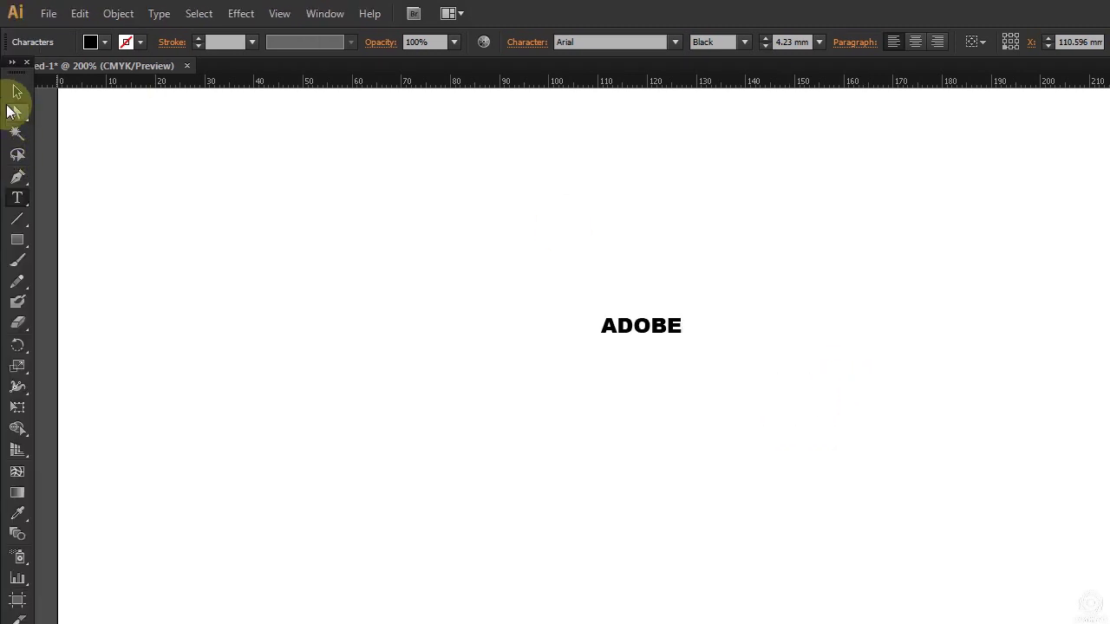
{"action": "left_click", "coordinate": [16, 92]}
{"action": "left_click_drag", "start_coordinate": [688, 323], "coordinate": [695, 324]}
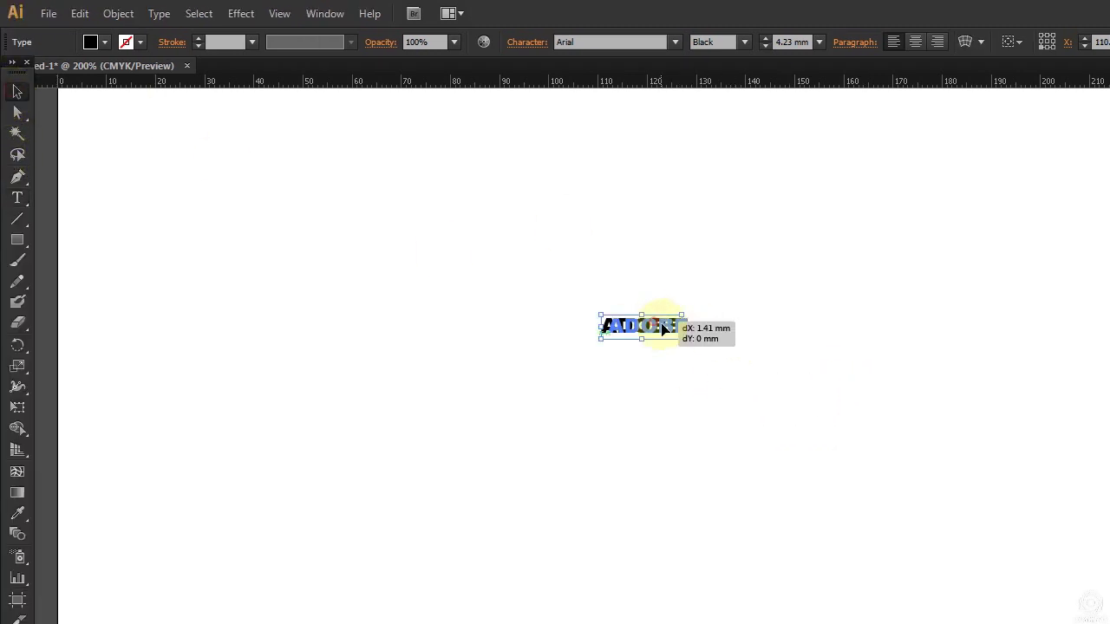
{"action": "left_click", "coordinate": [592, 41]}
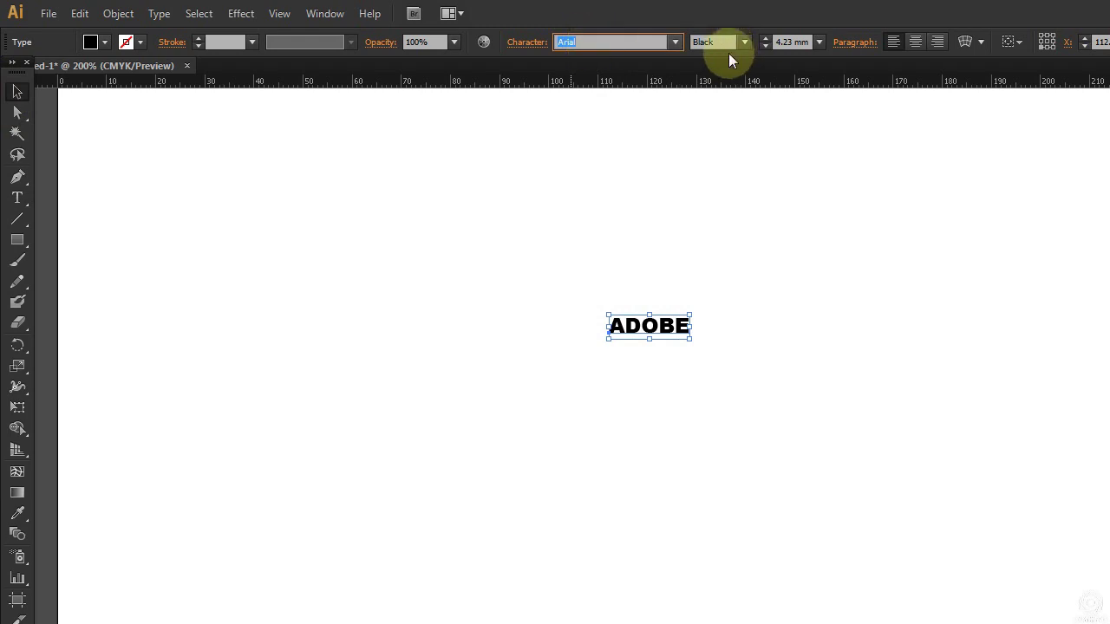
{"action": "left_click_drag", "start_coordinate": [688, 340], "coordinate": [830, 460]}
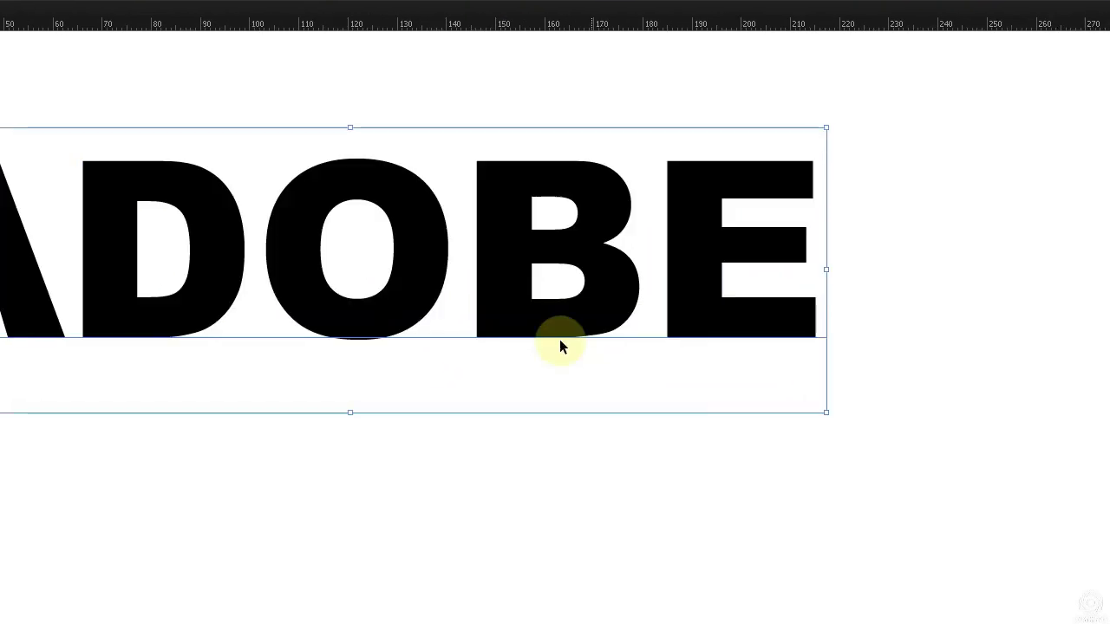
{"action": "left_click_drag", "start_coordinate": [560, 347], "coordinate": [277, 339]}
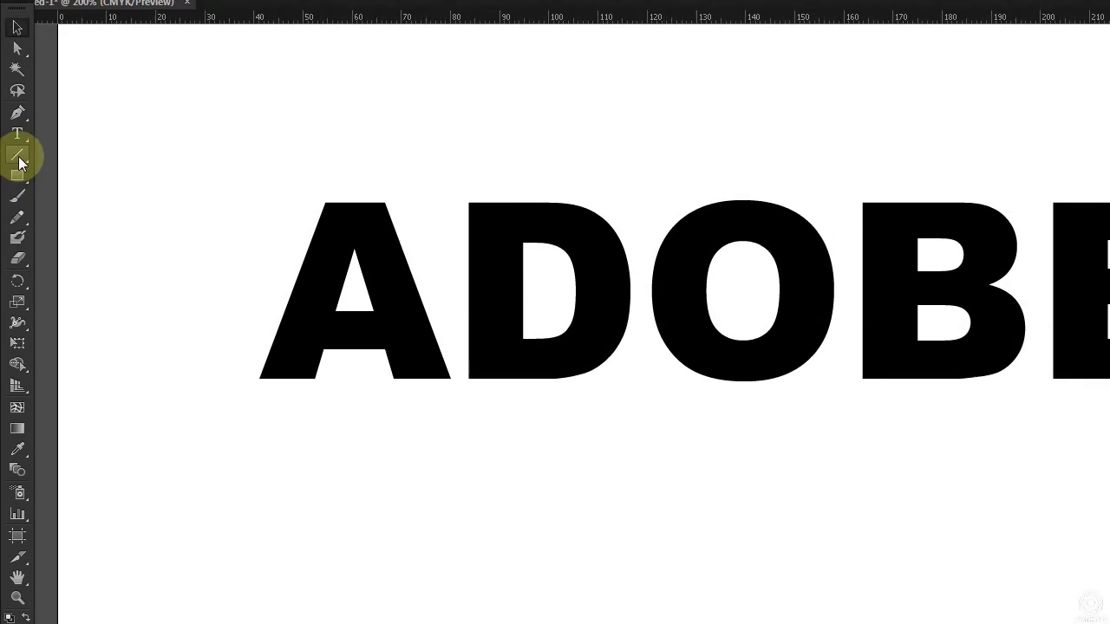
Draw a long horizontal line above ADOBE and another below it.
{"action": "left_click", "coordinate": [19, 160]}
{"action": "left_click_drag", "start_coordinate": [18, 160], "coordinate": [94, 163]}
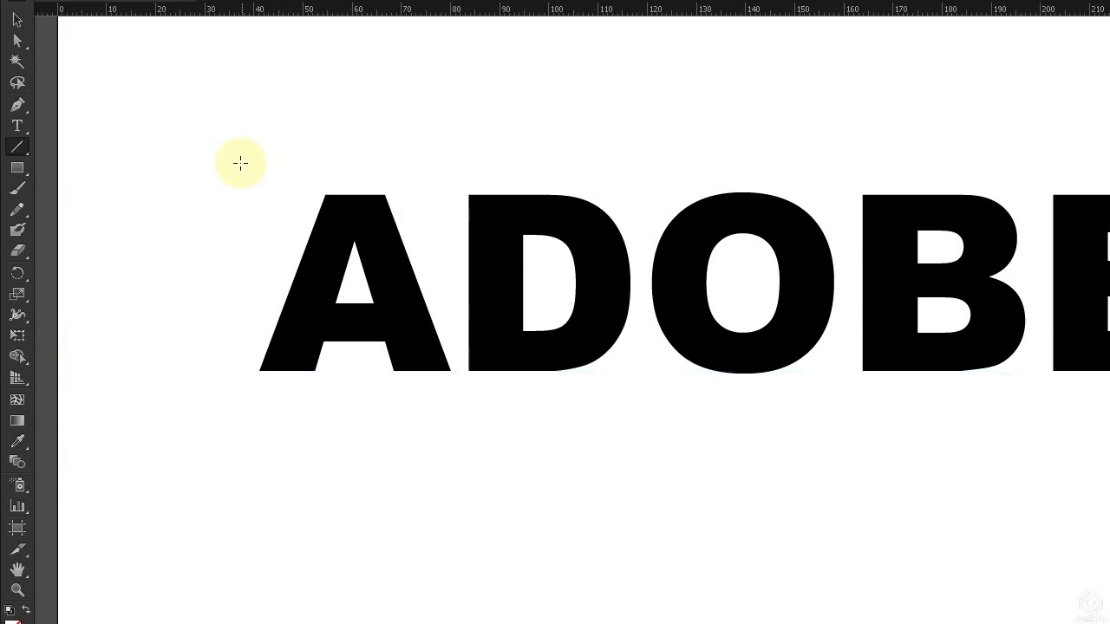
{"action": "left_click_drag", "start_coordinate": [233, 156], "coordinate": [833, 190]}
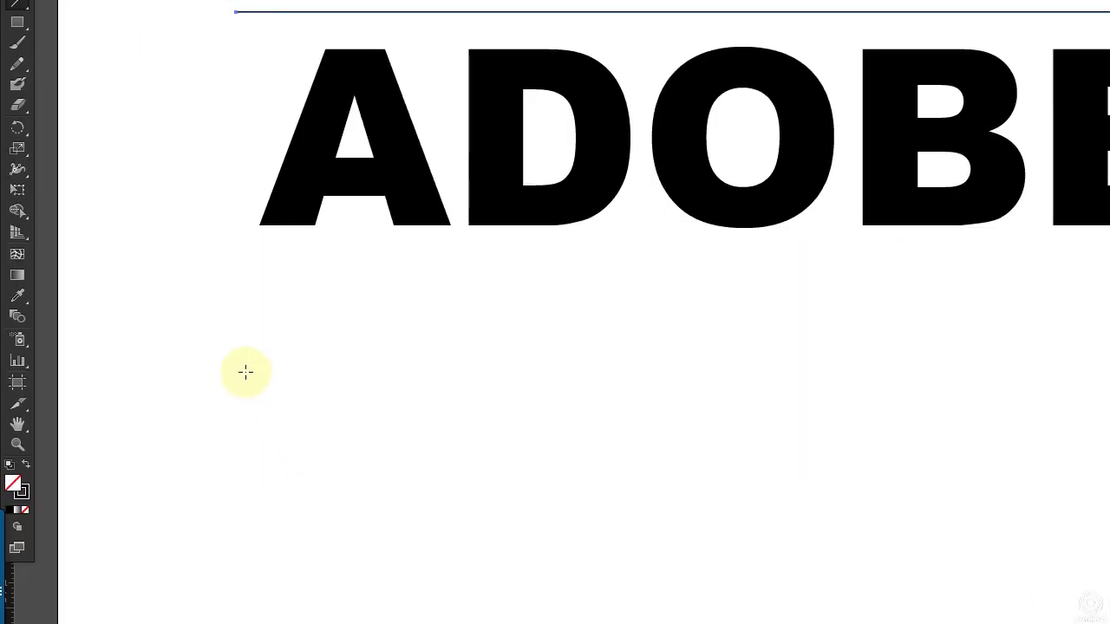
{"action": "left_click_drag", "start_coordinate": [220, 331], "coordinate": [268, 329]}
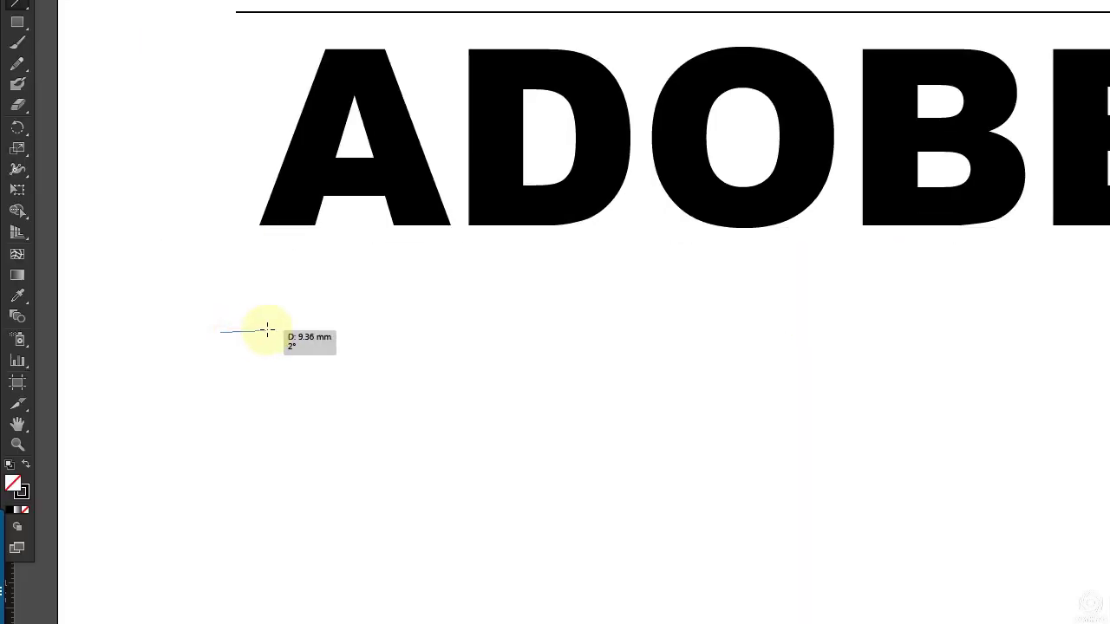
{"action": "mouse_move", "coordinate": [268, 328]}
{"action": "left_mouse_down"}
{"action": "mouse_move", "coordinate": [830, 331]}
{"action": "mouse_move", "coordinate": [802, 289]}
{"action": "mouse_move", "coordinate": [805, 248]}
{"action": "left_mouse_up"}
{"action": "left_click", "coordinate": [830, 366]}
Nudge both lines snug against the letters' top and bottom edges, then select them with the text.
{"action": "scroll", "coordinate": [822, 159], "scroll_direction": "up", "scroll_amount": 5}
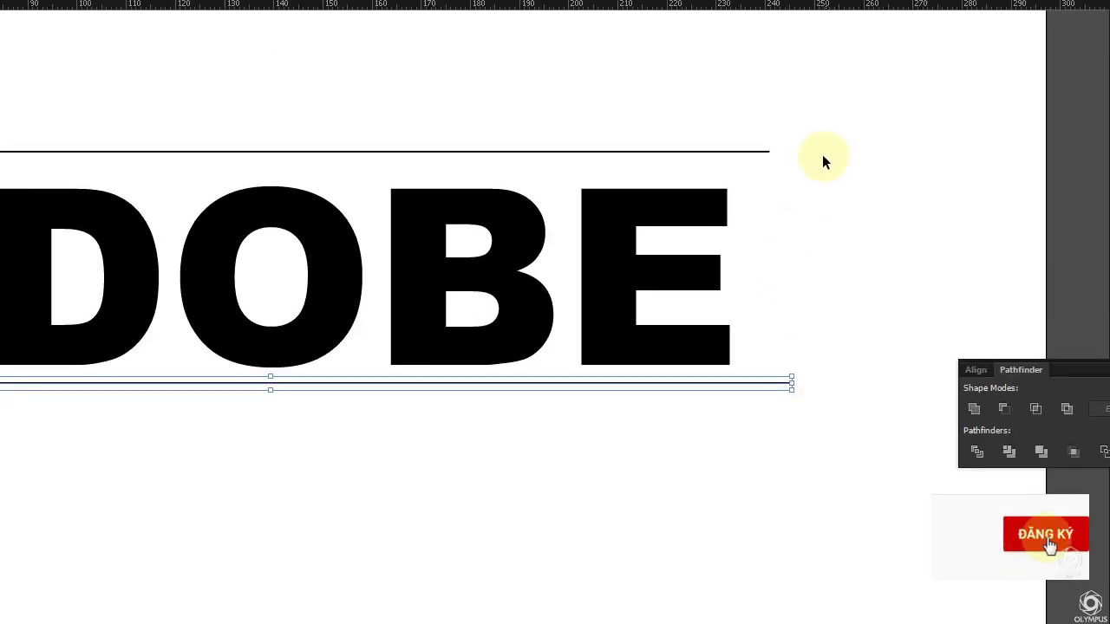
{"action": "key", "text": "ctrl+r"}
{"action": "mouse_move", "coordinate": [766, 177]}
{"action": "left_mouse_down"}
{"action": "mouse_move", "coordinate": [768, 195]}
{"action": "mouse_move", "coordinate": [744, 180]}
{"action": "left_mouse_up"}
{"action": "scroll", "coordinate": [780, 466], "scroll_direction": "down", "scroll_amount": 1}
{"action": "left_click", "coordinate": [812, 464]}
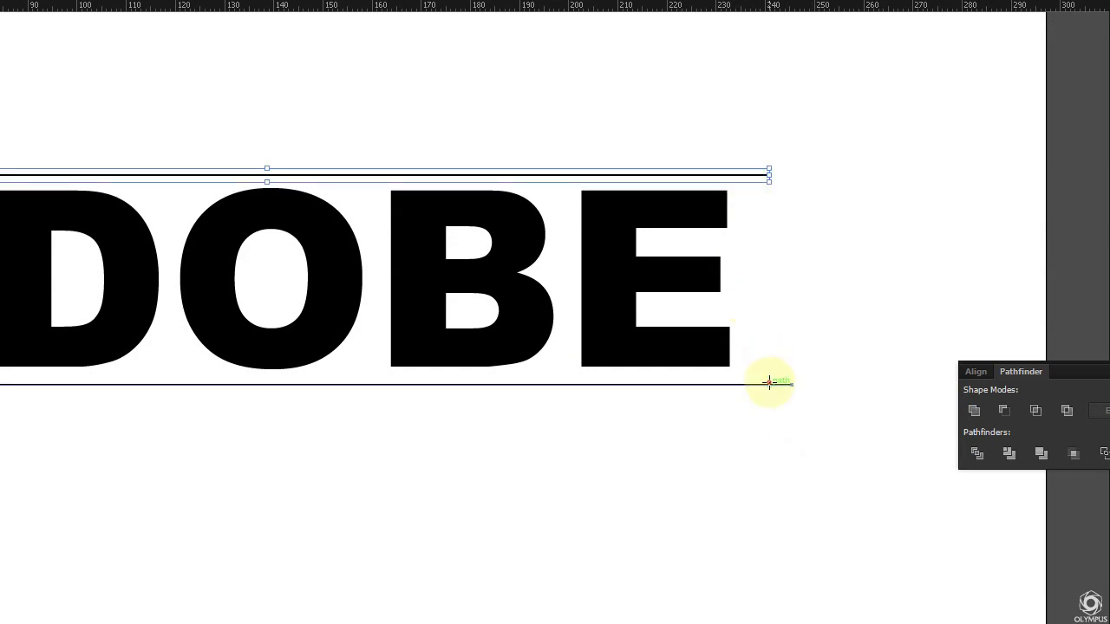
{"action": "left_click_drag", "start_coordinate": [768, 384], "coordinate": [766, 374]}
{"action": "left_click_drag", "start_coordinate": [792, 463], "coordinate": [763, 162]}
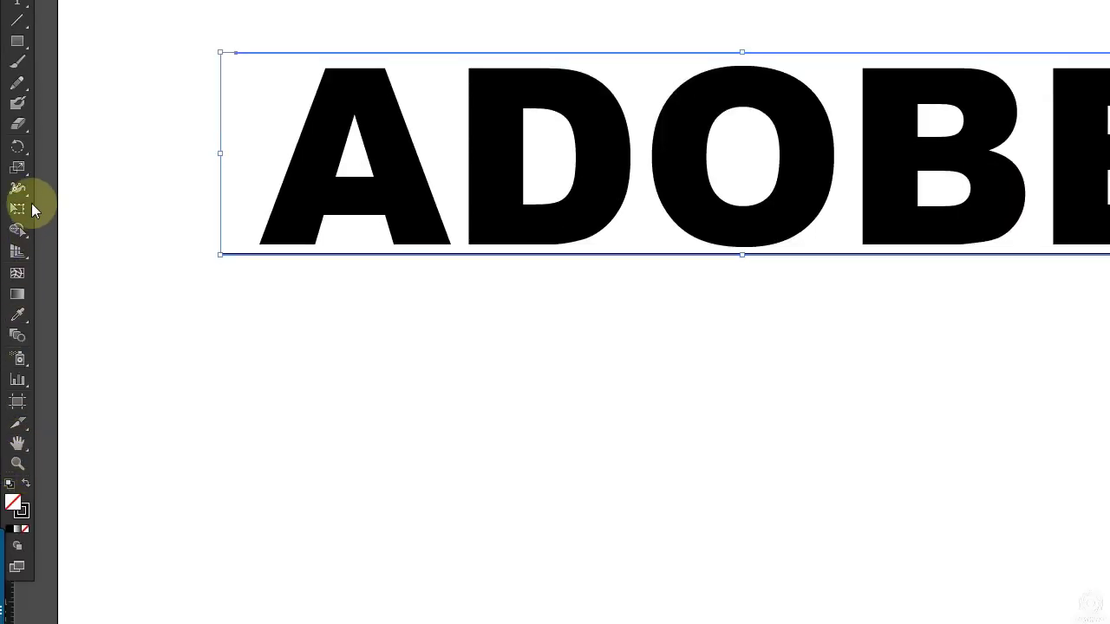
Set the Blend Options spacing to Specified Steps with a value of 4.
{"action": "double_click", "coordinate": [17, 343]}
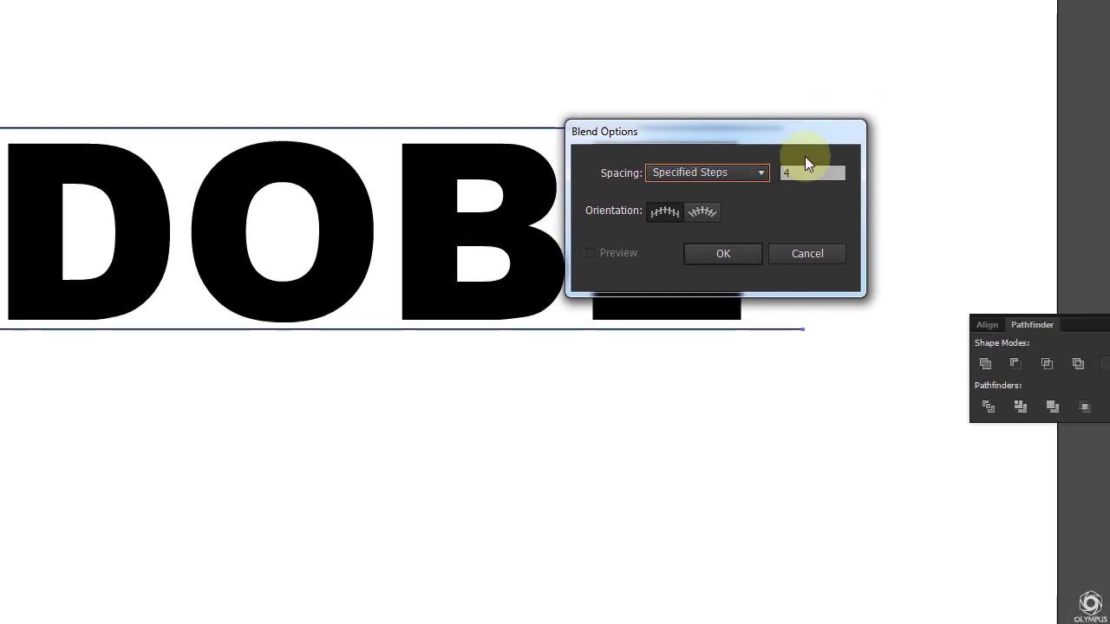
{"action": "left_click_drag", "start_coordinate": [805, 131], "coordinate": [394, 367]}
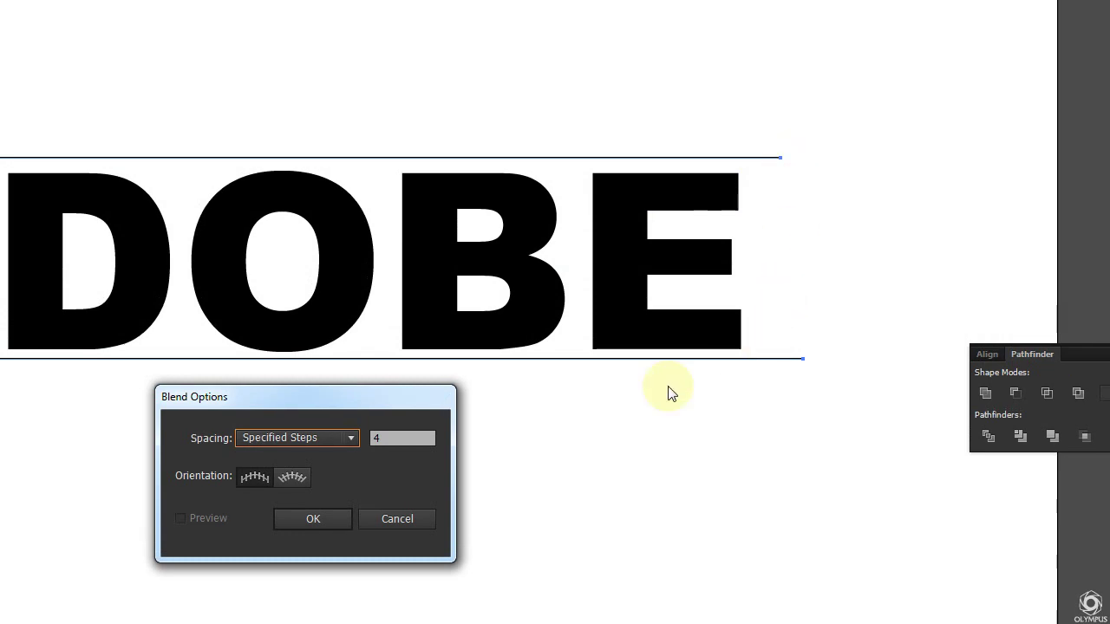
{"action": "left_click", "coordinate": [402, 441]}
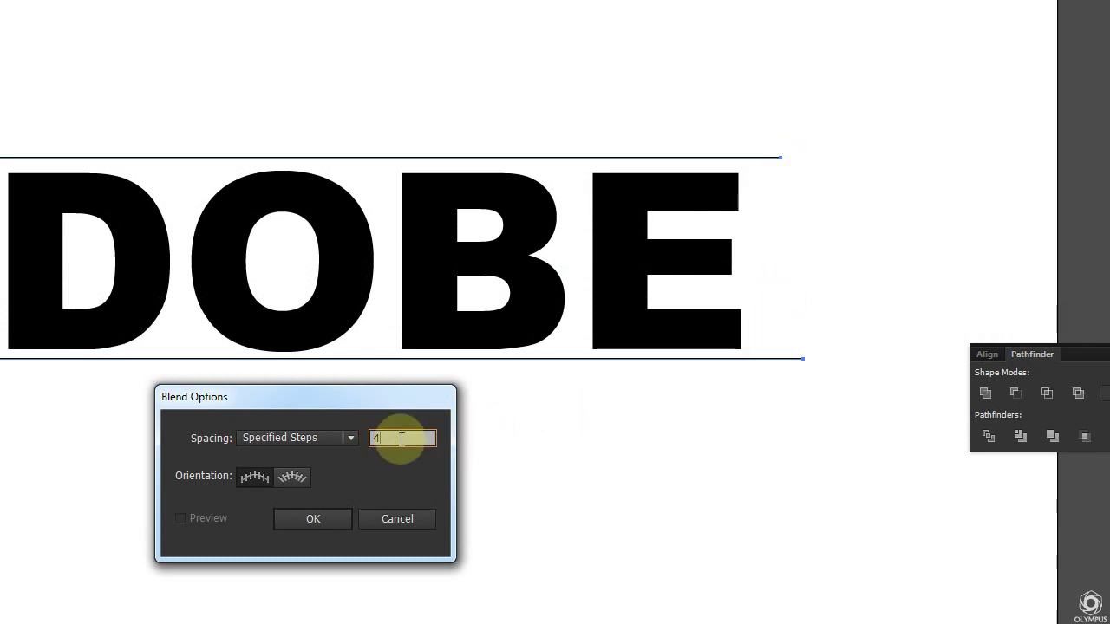
{"action": "double_click", "coordinate": [401, 438]}
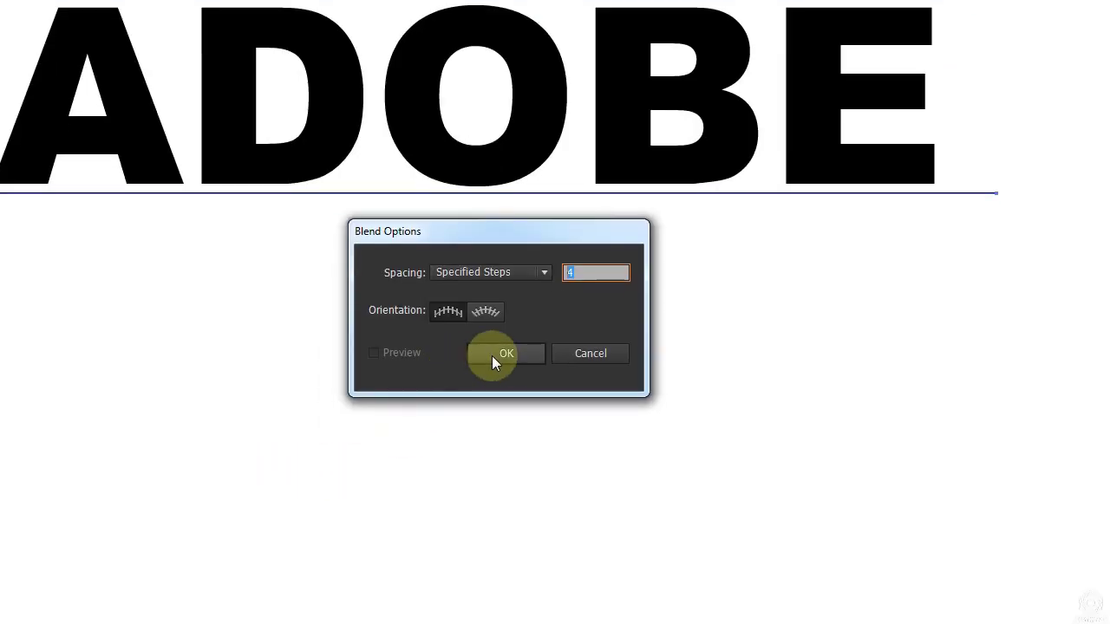
{"action": "left_click", "coordinate": [523, 355]}
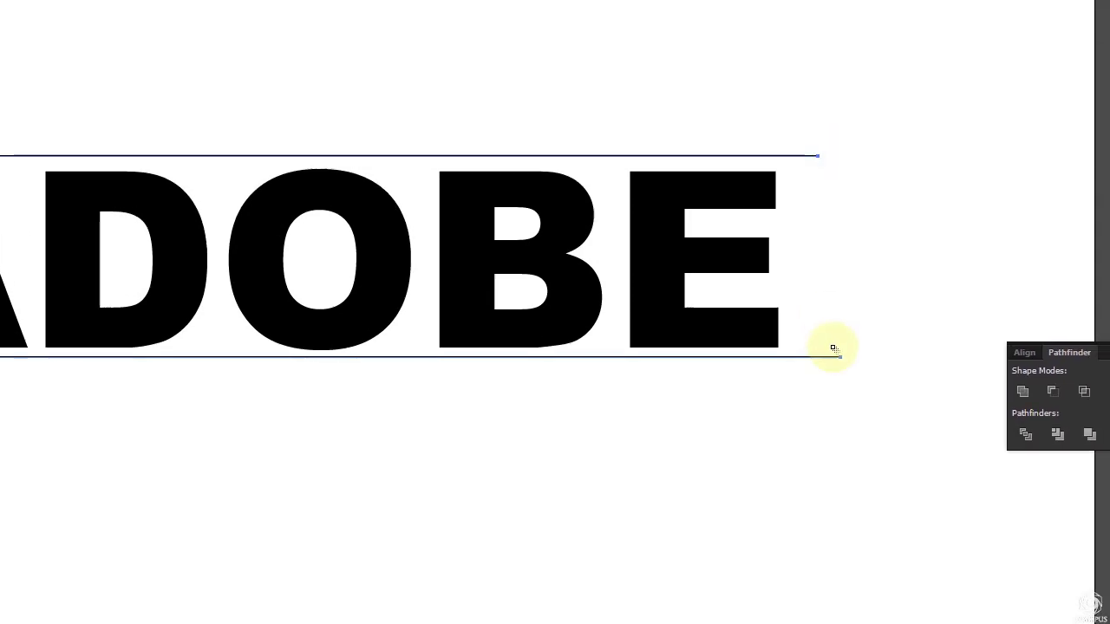
Blend the top line into the bottom line and expand the blend into plain paths.
{"action": "left_click", "coordinate": [802, 360]}
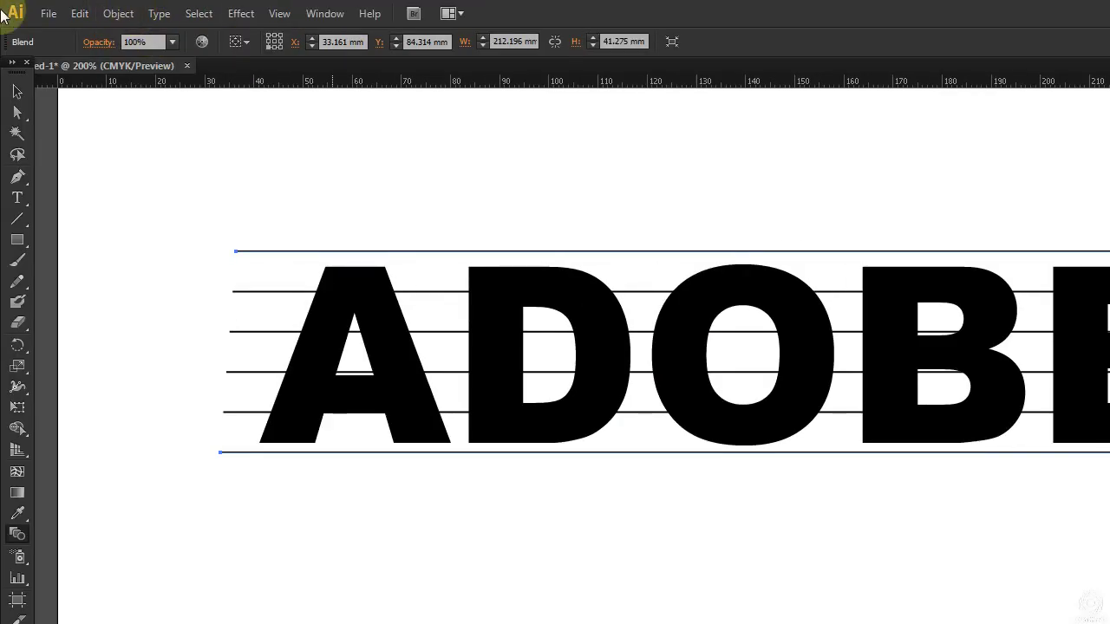
{"action": "left_click", "coordinate": [22, 94]}
{"action": "left_click", "coordinate": [823, 467]}
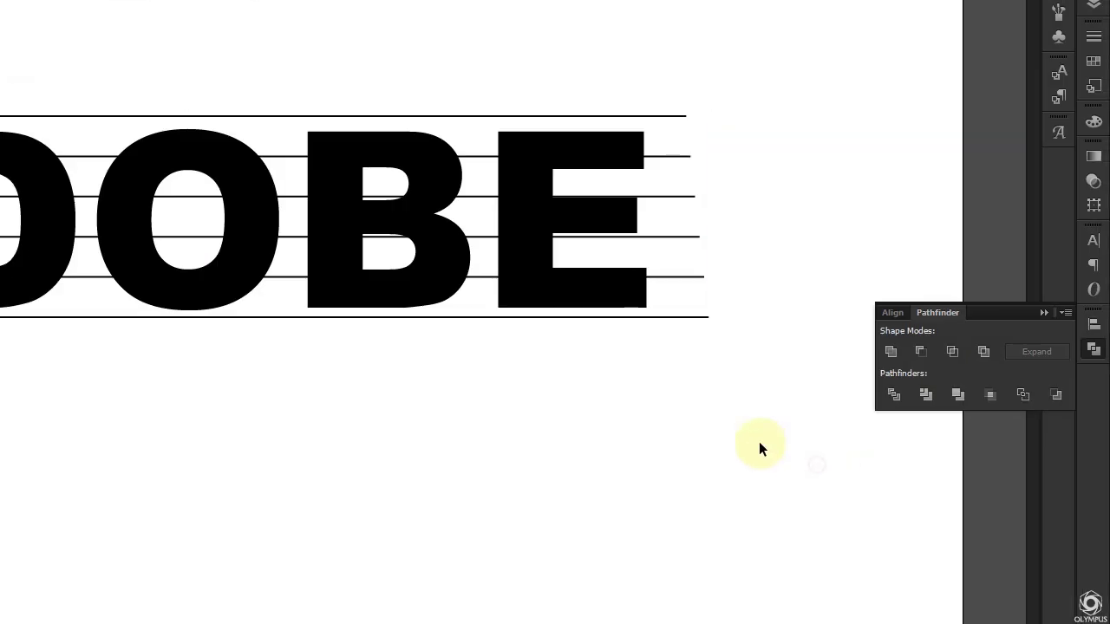
{"action": "left_click_drag", "start_coordinate": [760, 444], "coordinate": [659, 40]}
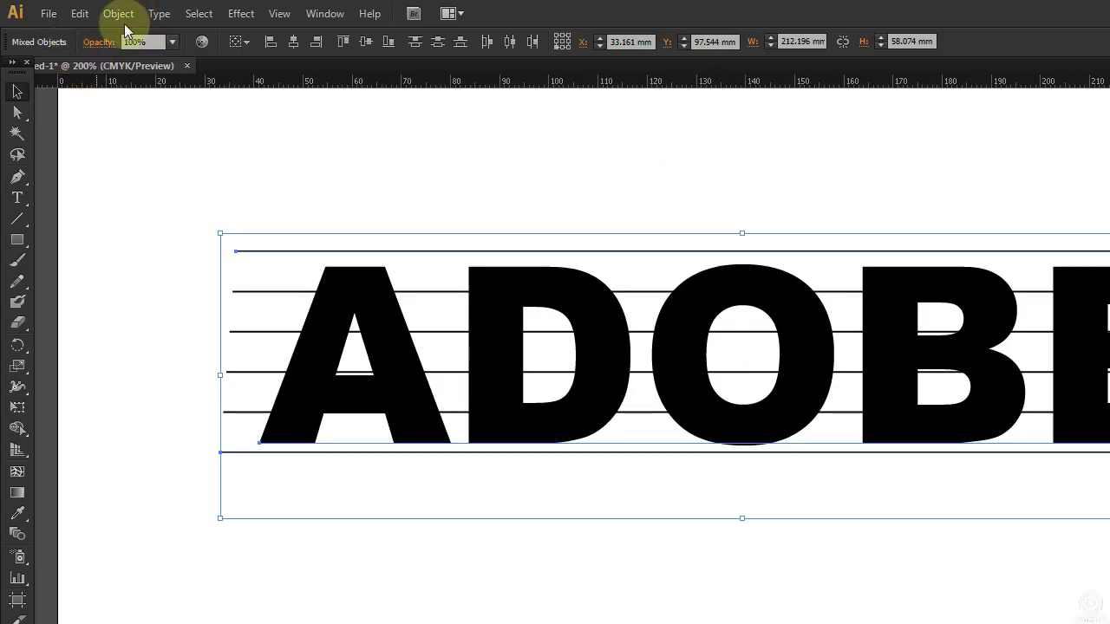
{"action": "left_click", "coordinate": [118, 13]}
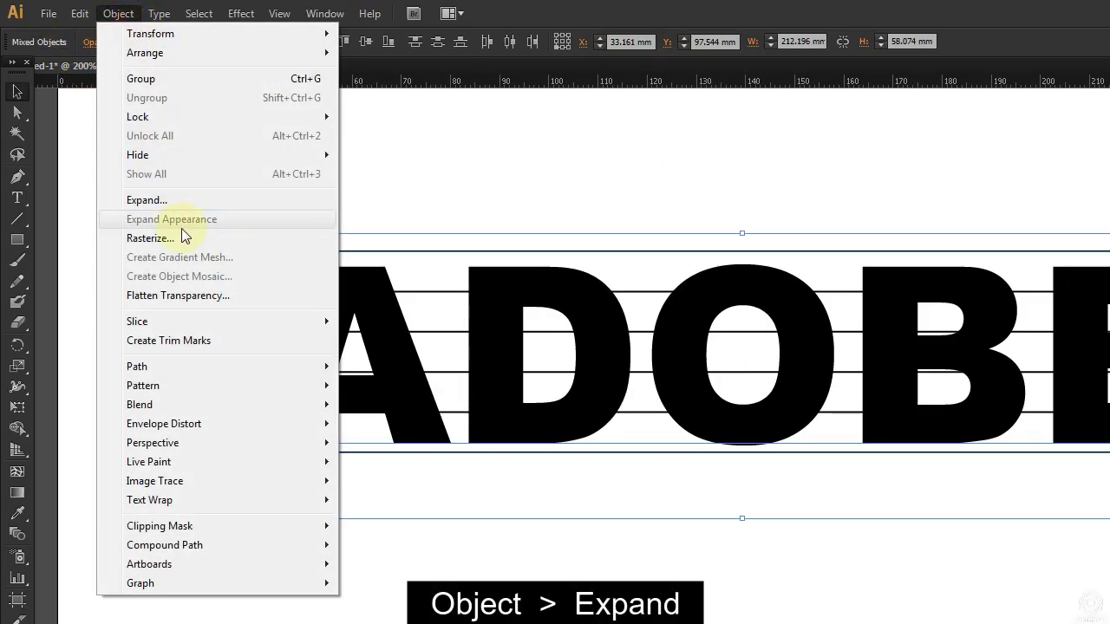
{"action": "left_click", "coordinate": [147, 200]}
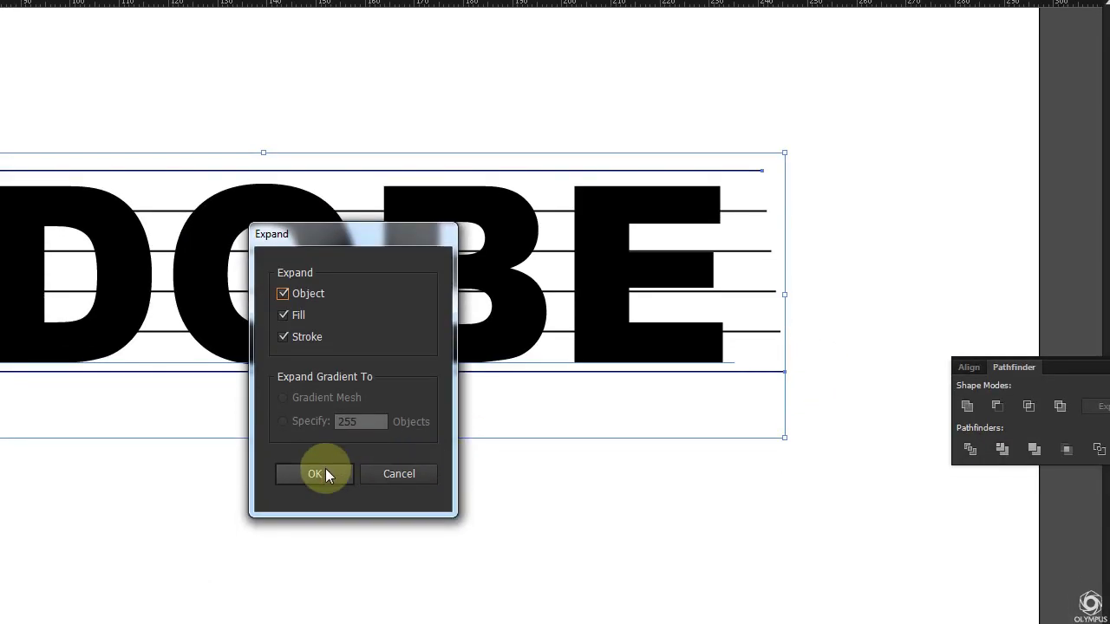
{"action": "left_click", "coordinate": [326, 470]}
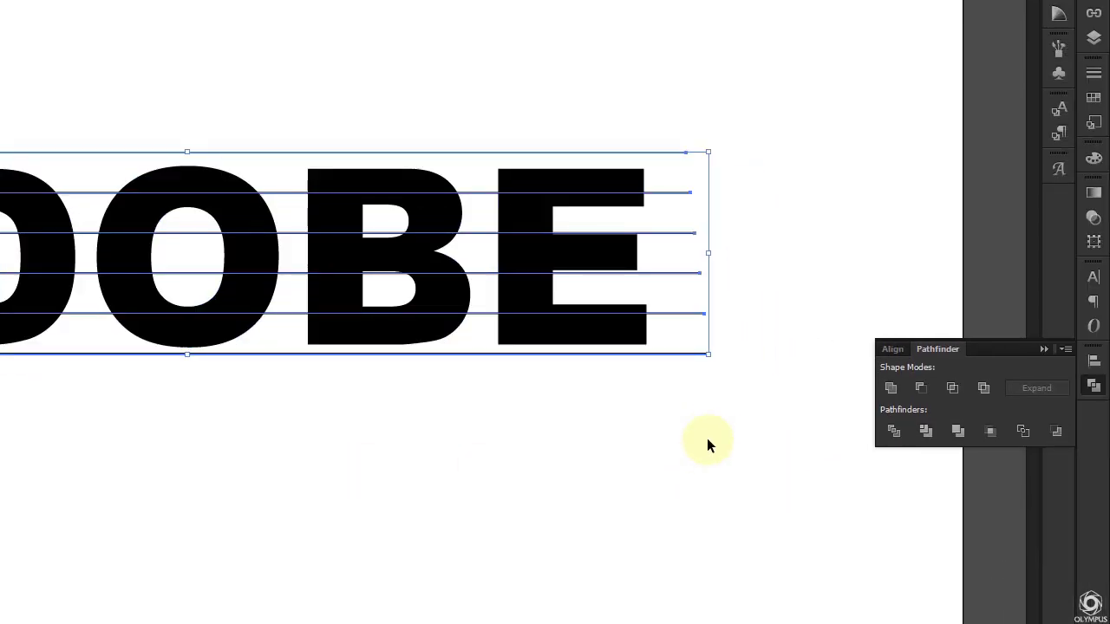
Ungroup the expanded lines into six separate paths and nudge one line upward.
{"action": "left_click", "coordinate": [714, 428]}
{"action": "left_click", "coordinate": [695, 314]}
{"action": "right_click", "coordinate": [695, 314]}
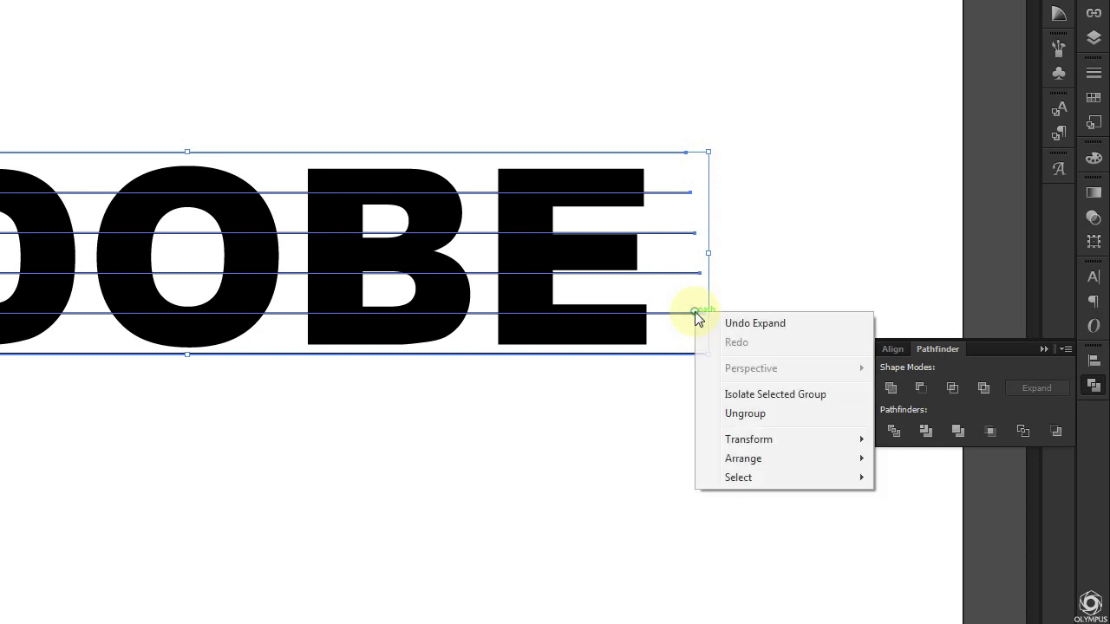
{"action": "left_click", "coordinate": [788, 393]}
{"action": "left_click", "coordinate": [736, 382]}
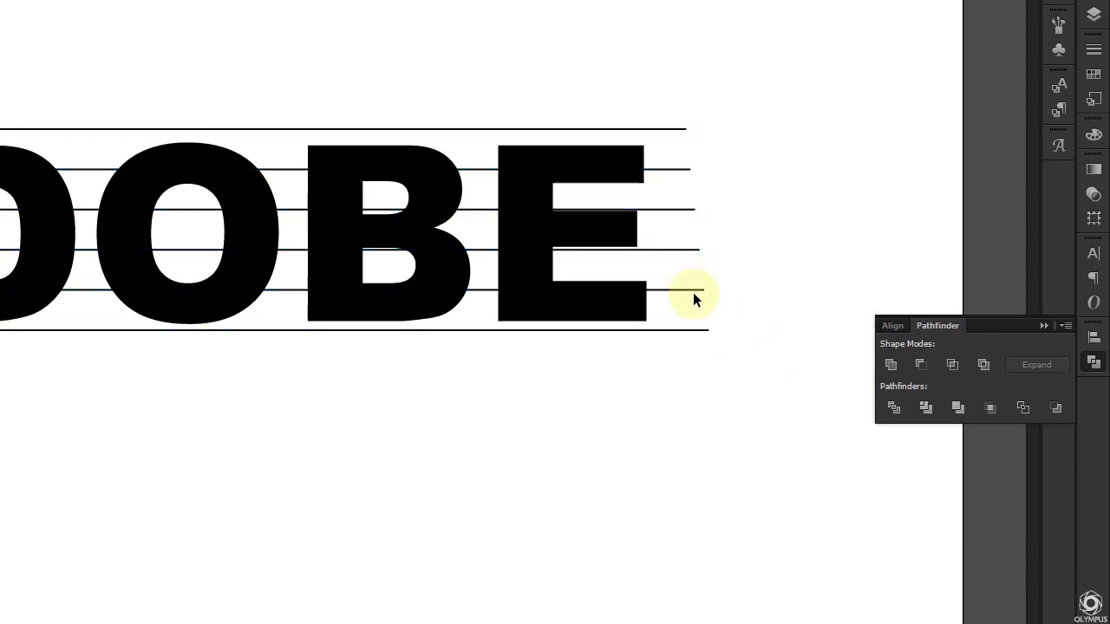
{"action": "left_click_drag", "start_coordinate": [698, 290], "coordinate": [716, 283]}
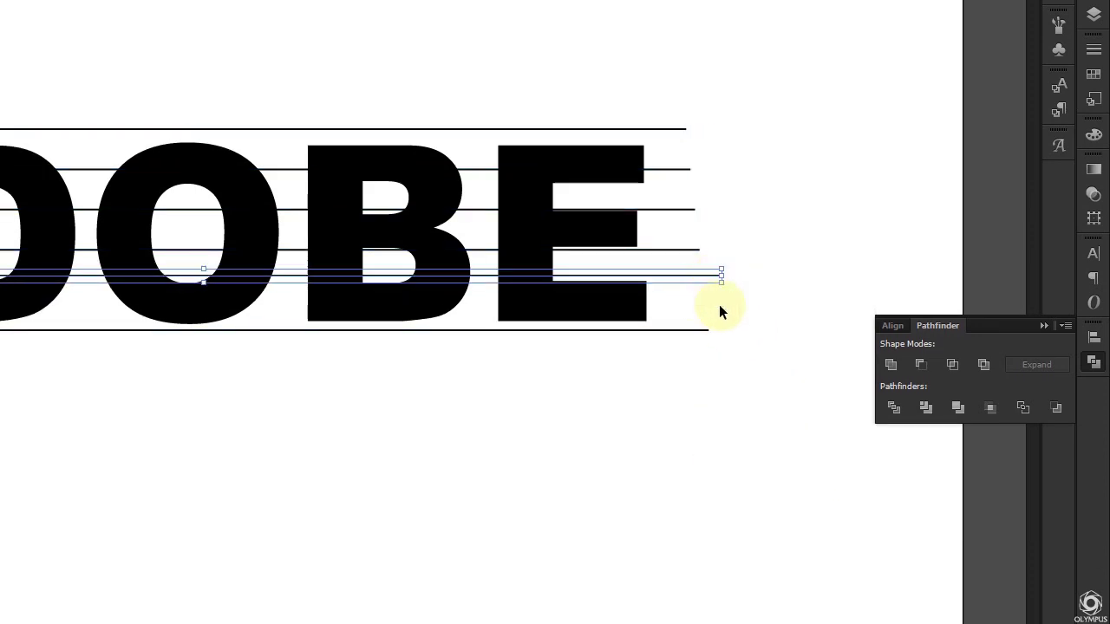
Outline the ADOBE text, Pathfinder-Divide it along the lines, and ungroup the slices.
{"action": "scroll", "coordinate": [717, 466], "scroll_direction": "down", "scroll_amount": 5}
{"action": "left_click", "coordinate": [621, 185]}
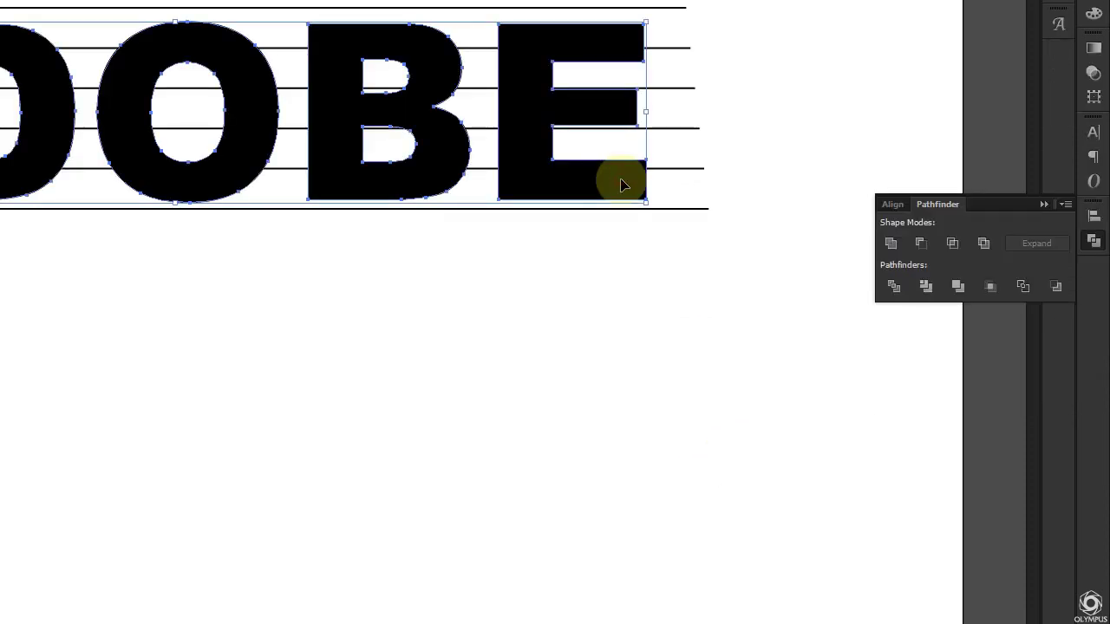
{"action": "key", "text": "ctrl+shift+o"}
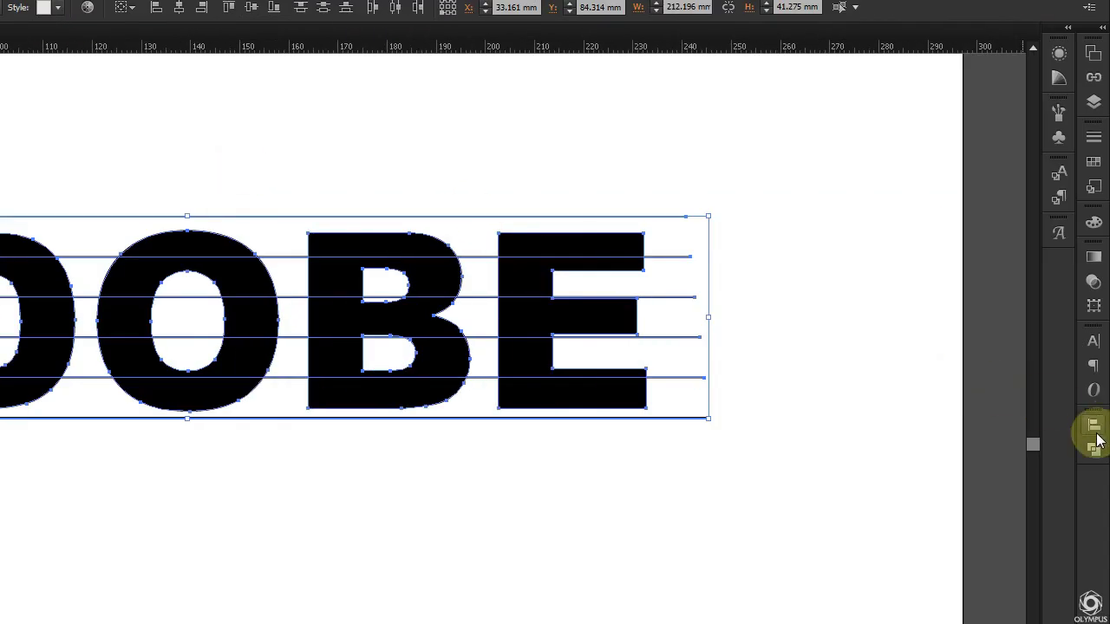
{"action": "left_click", "coordinate": [1094, 443]}
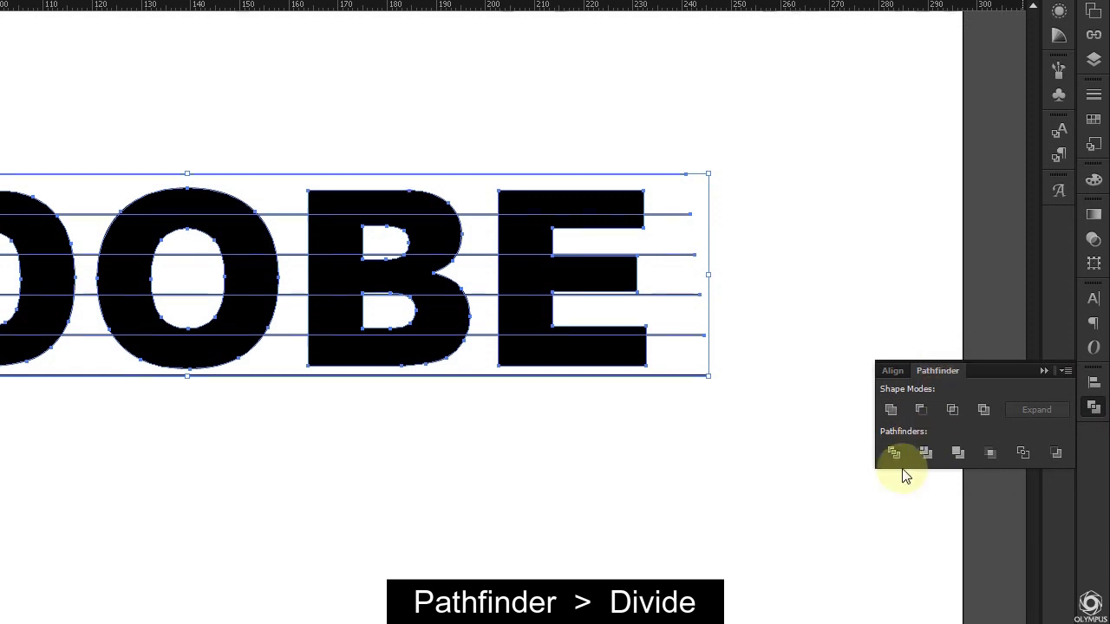
{"action": "left_click", "coordinate": [893, 451]}
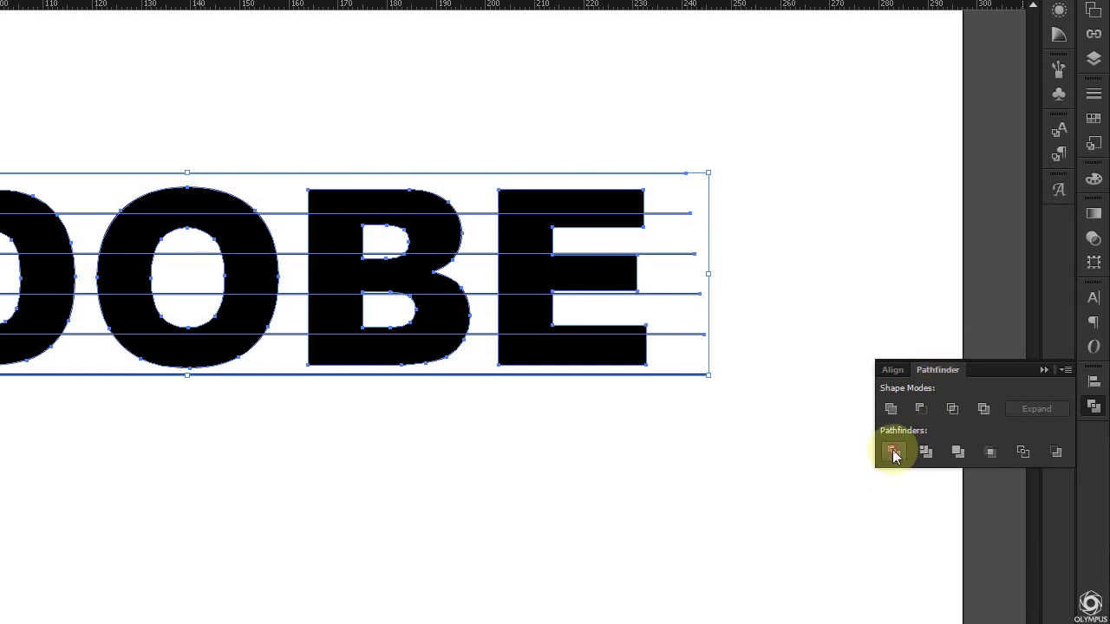
{"action": "right_click", "coordinate": [425, 318]}
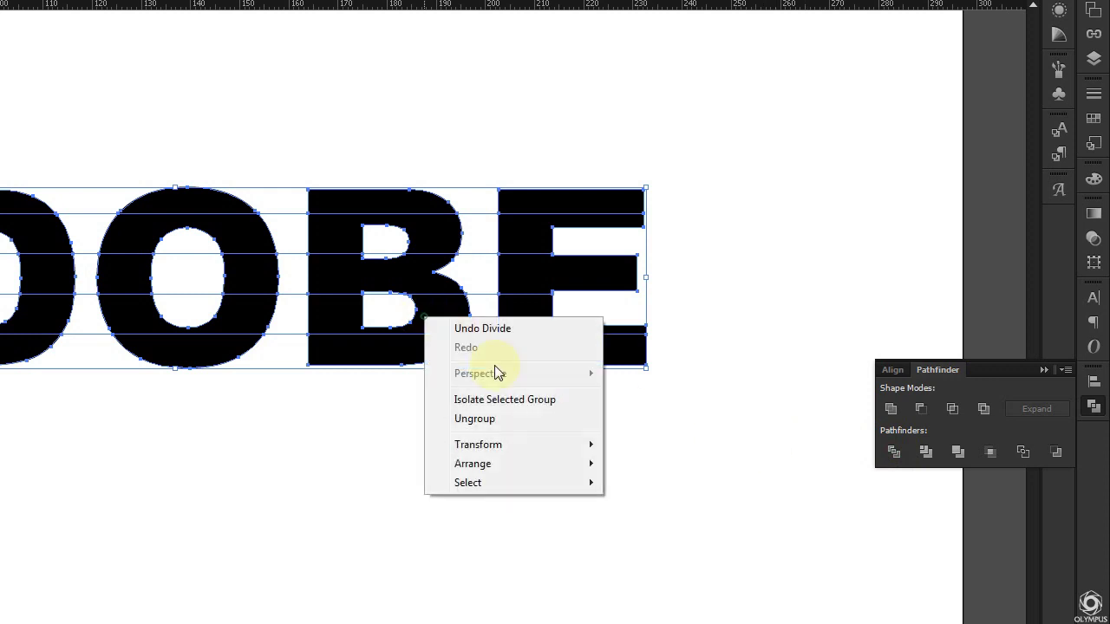
{"action": "left_click", "coordinate": [486, 419]}
{"action": "key", "text": "Tab"}
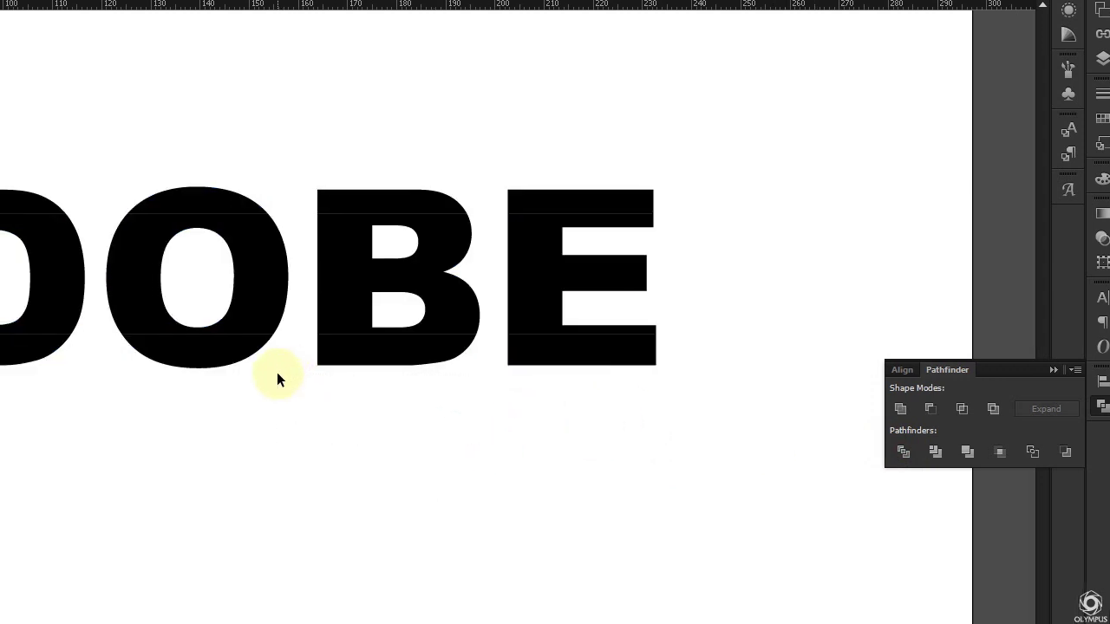
{"action": "scroll", "coordinate": [277, 440], "scroll_direction": "left", "scroll_amount": 3}
{"action": "scroll", "coordinate": [312, 382], "scroll_direction": "left", "scroll_amount": 8}
Select individual slices of the A and B to inspect the divided pieces.
{"action": "left_click", "coordinate": [370, 328]}
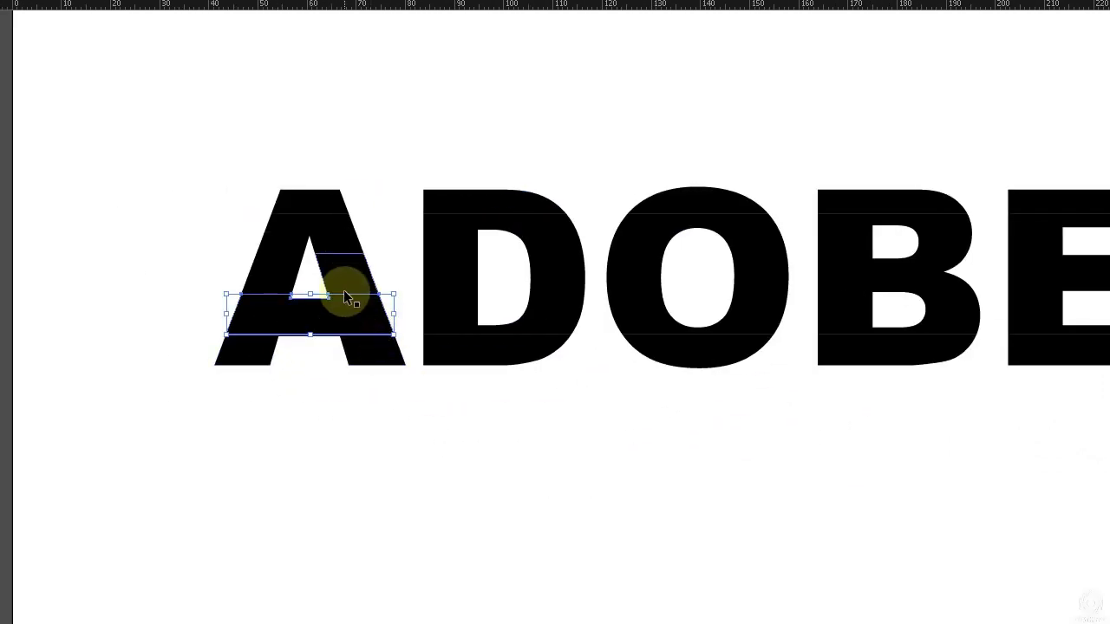
{"action": "left_click", "coordinate": [347, 260]}
{"action": "left_click", "coordinate": [331, 217]}
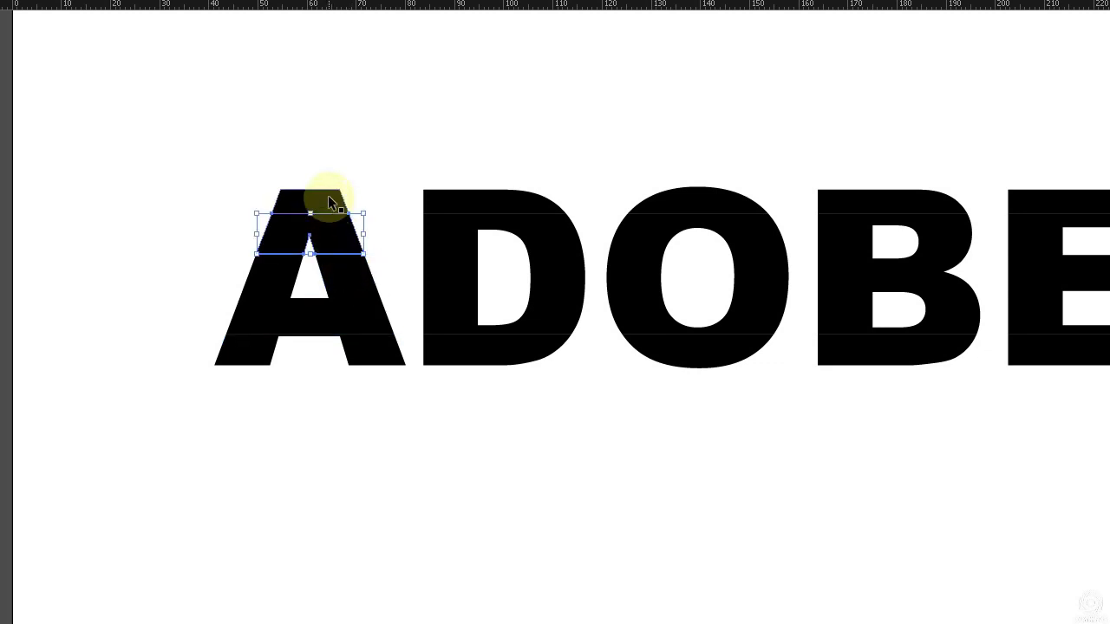
{"action": "left_click_drag", "start_coordinate": [279, 162], "coordinate": [831, 222]}
{"action": "key", "text": "Tab"}
{"action": "left_click", "coordinate": [425, 277]}
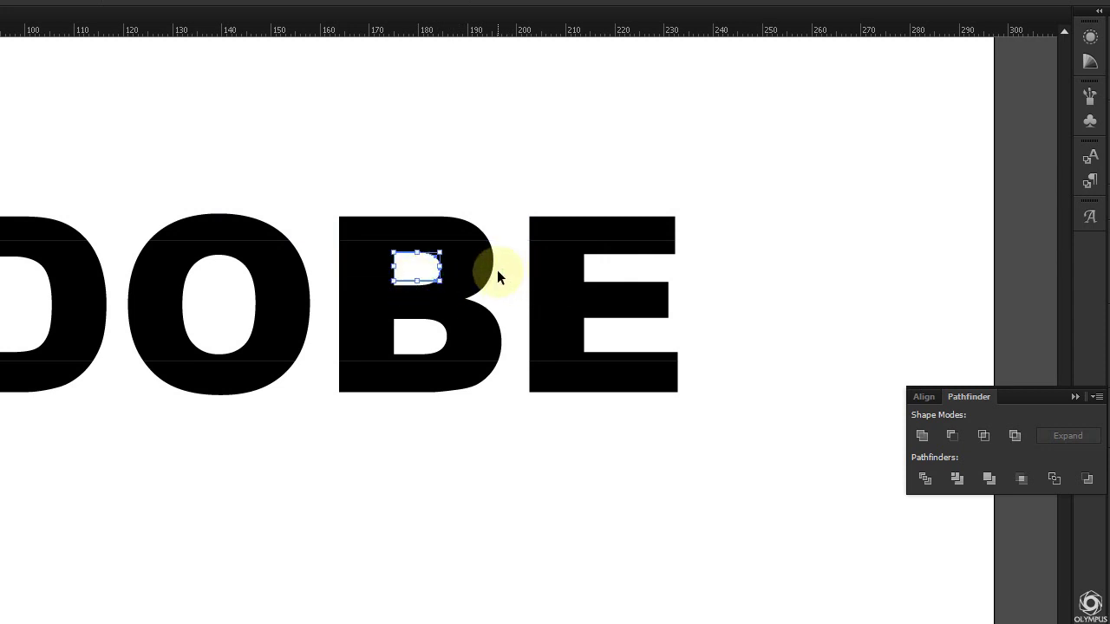
{"action": "key", "text": "shift+Tab"}
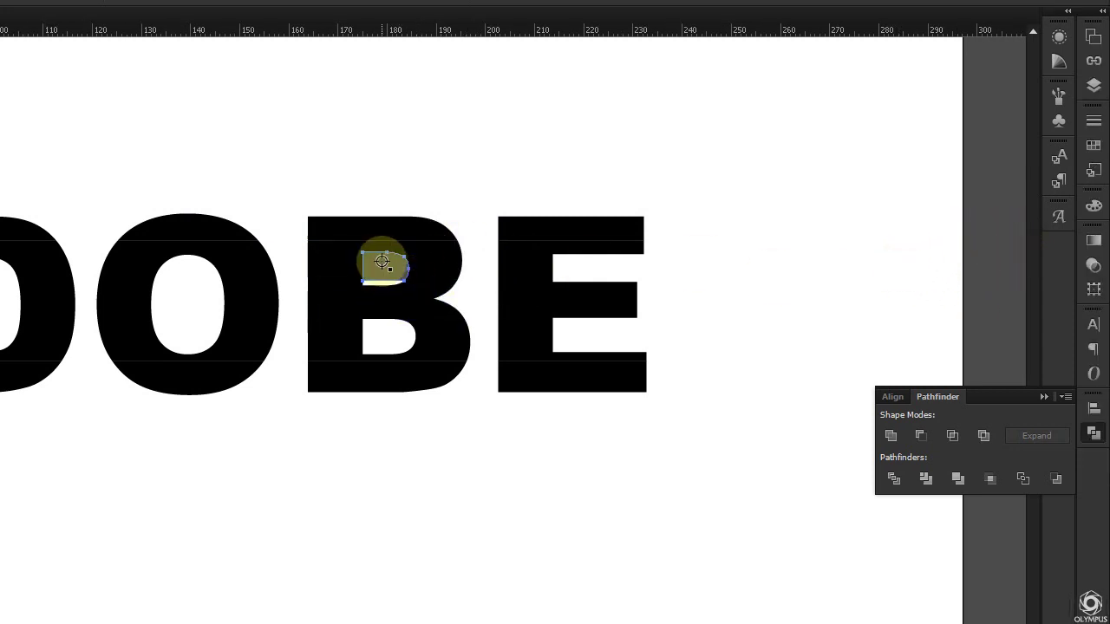
Delete the stray fragments filling the B's upper and lower holes.
{"action": "left_click_drag", "start_coordinate": [376, 261], "coordinate": [405, 291]}
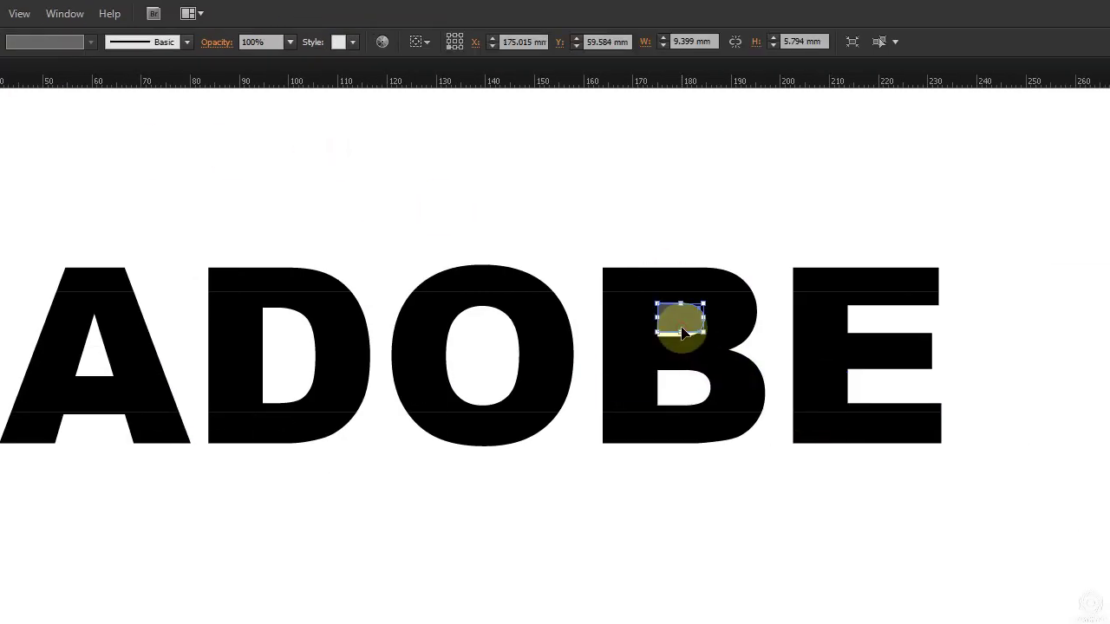
{"action": "key", "text": "Delete"}
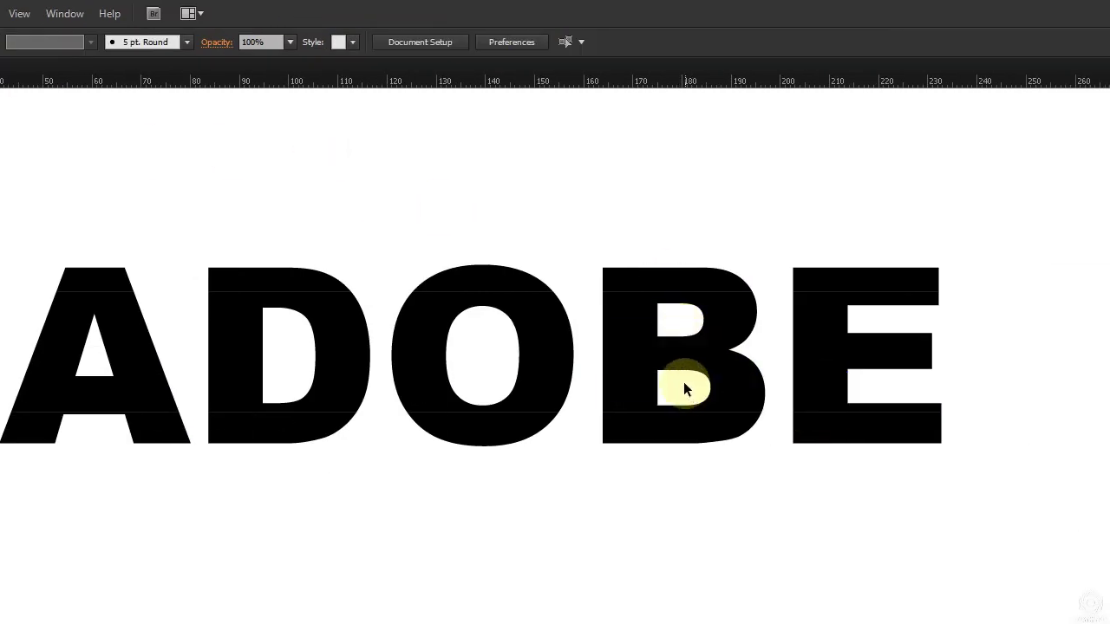
{"action": "left_click", "coordinate": [684, 386]}
{"action": "key", "text": "Delete"}
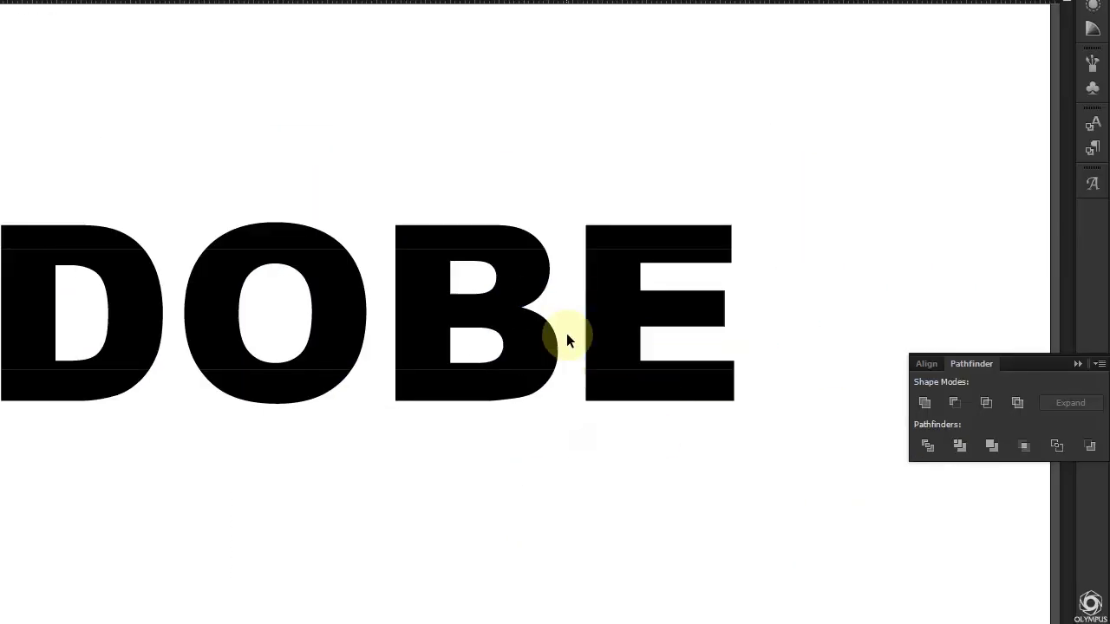
{"action": "left_click_drag", "start_coordinate": [328, 396], "coordinate": [276, 350]}
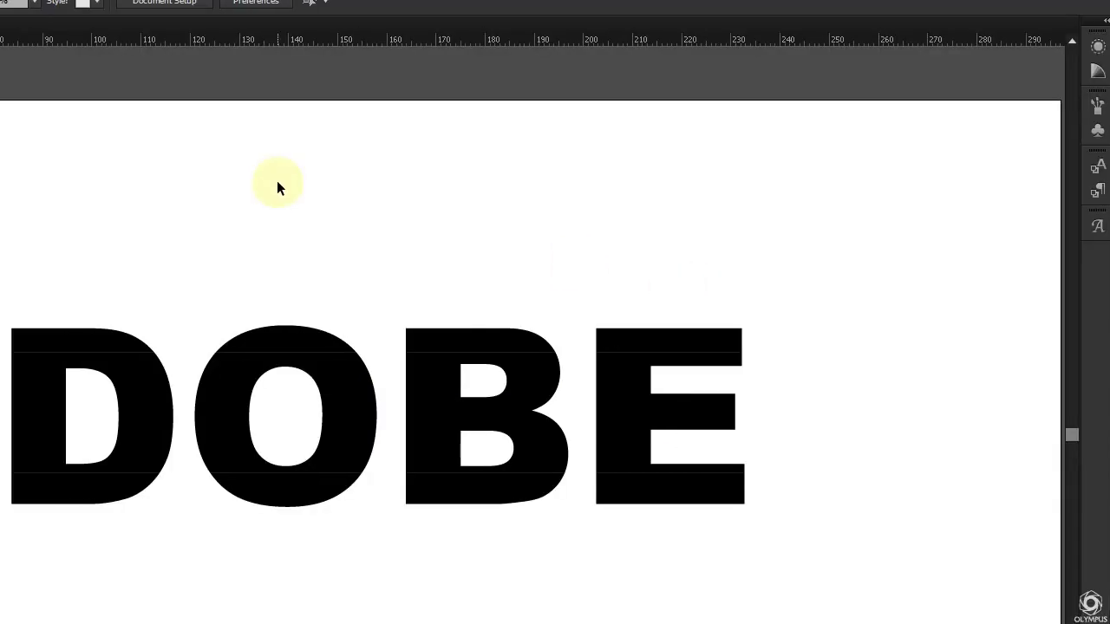
Paste the five colour circles above ADOBE and select the top strips.
{"action": "key", "text": "ctrl+f"}
{"action": "left_click_drag", "start_coordinate": [390, 452], "coordinate": [391, 239]}
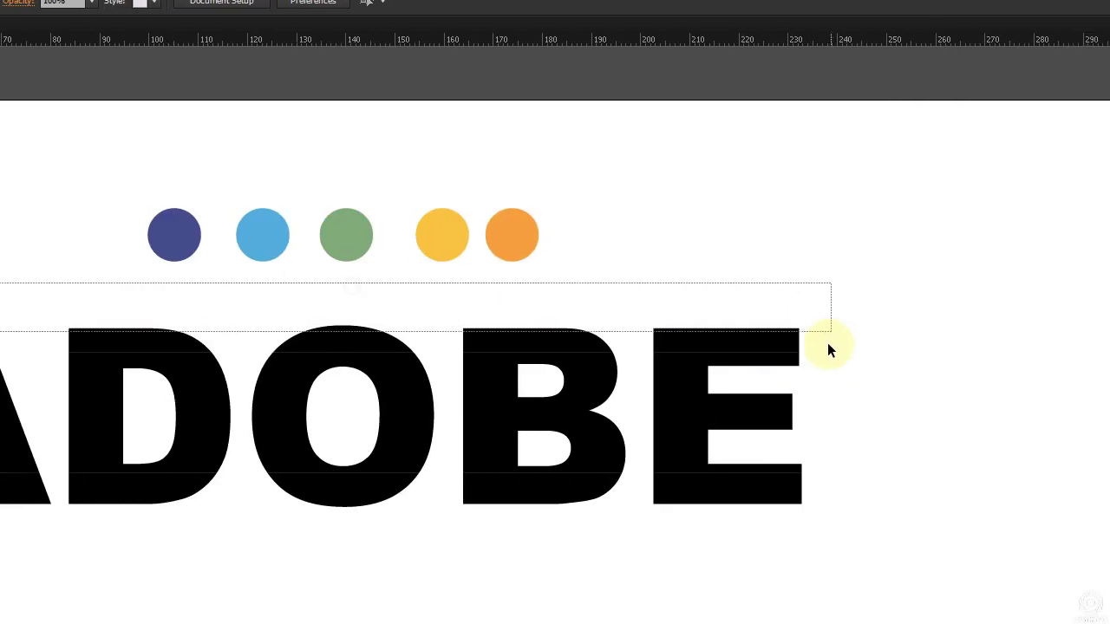
{"action": "left_click_drag", "start_coordinate": [828, 344], "coordinate": [829, 345]}
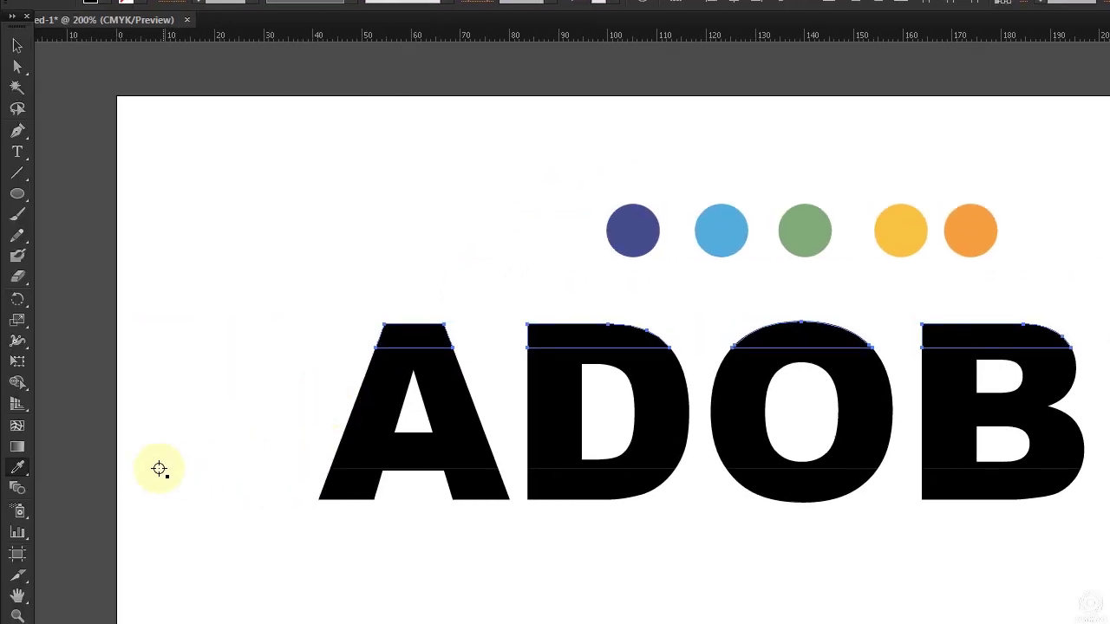
Eyedrop dark blue from the first circle onto the top strips, then select the next row.
{"action": "left_click", "coordinate": [27, 465]}
{"action": "left_click_drag", "start_coordinate": [27, 466], "coordinate": [88, 476]}
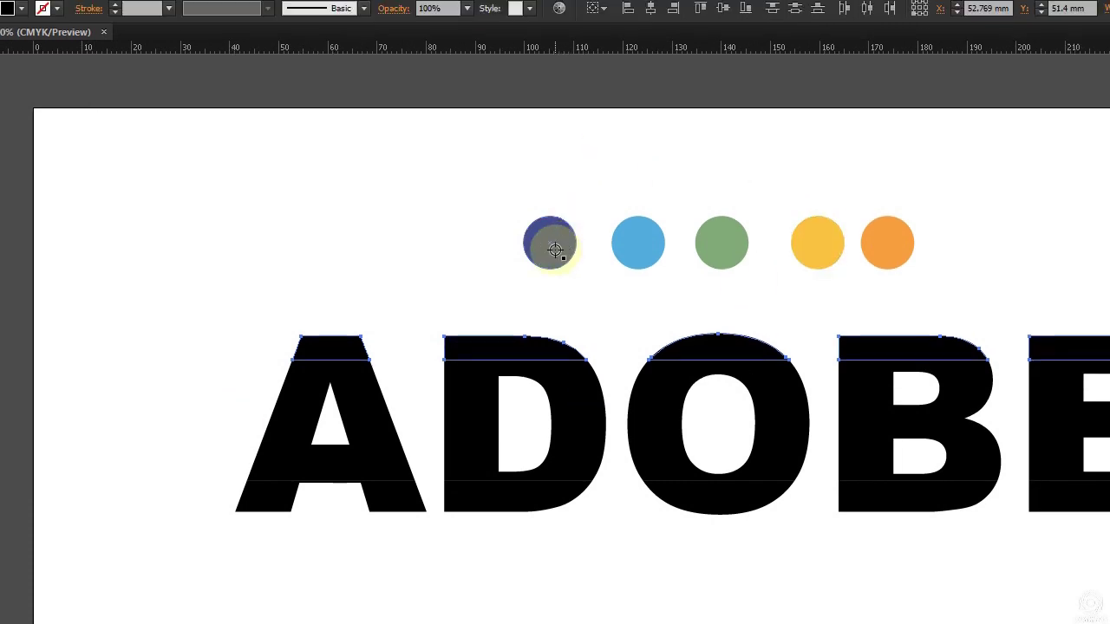
{"action": "left_click", "coordinate": [633, 227]}
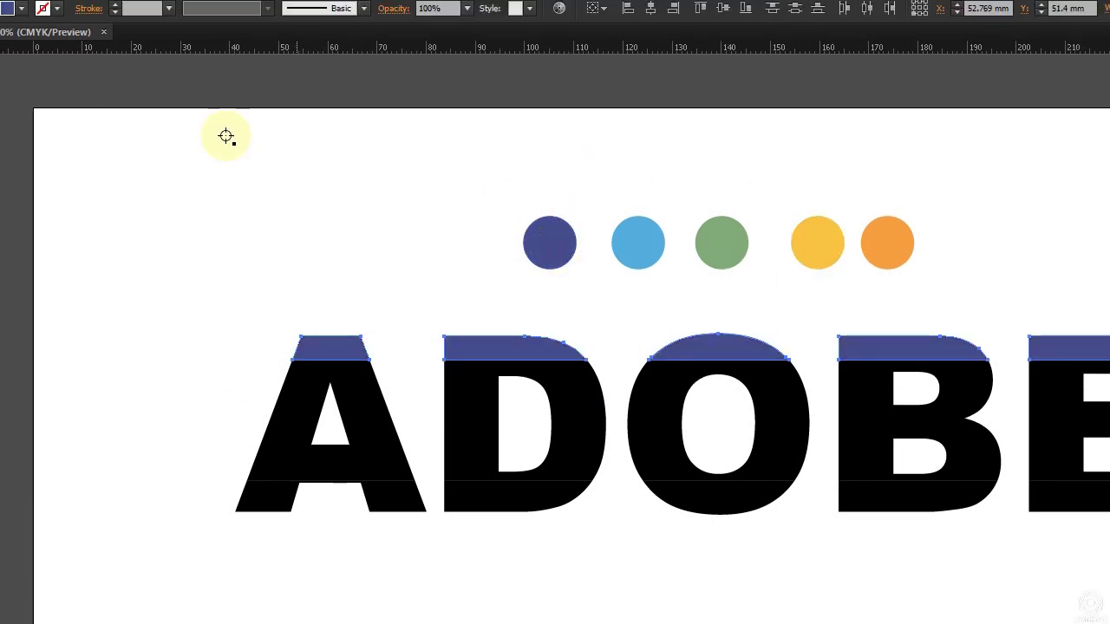
{"action": "left_click", "coordinate": [19, 104]}
{"action": "left_click_drag", "start_coordinate": [322, 422], "coordinate": [1053, 410]}
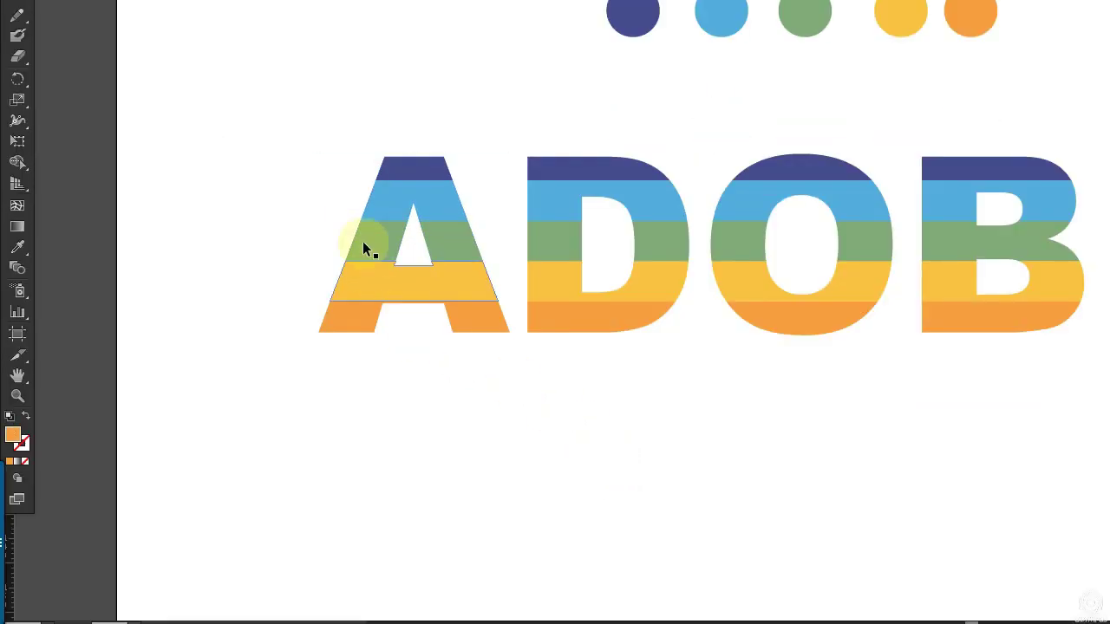
Group the strips of the D and the O into single objects.
{"action": "left_click_drag", "start_coordinate": [312, 219], "coordinate": [483, 419]}
{"action": "key", "text": "a"}
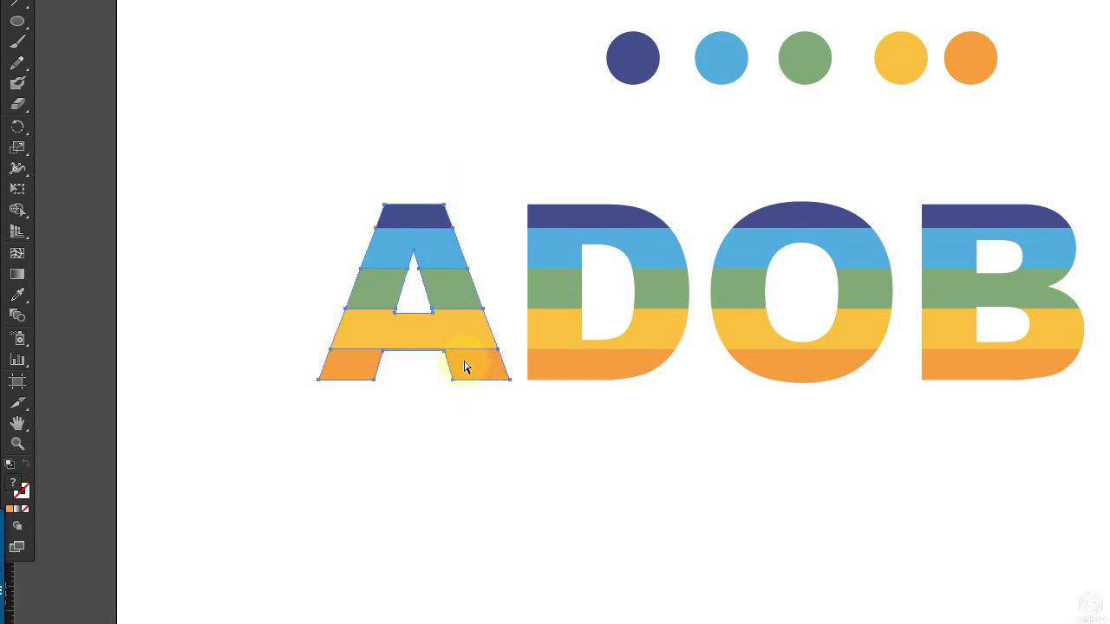
{"action": "left_click", "coordinate": [537, 157]}
{"action": "key", "text": "ctrl+g"}
{"action": "left_click_drag", "start_coordinate": [537, 157], "coordinate": [651, 423]}
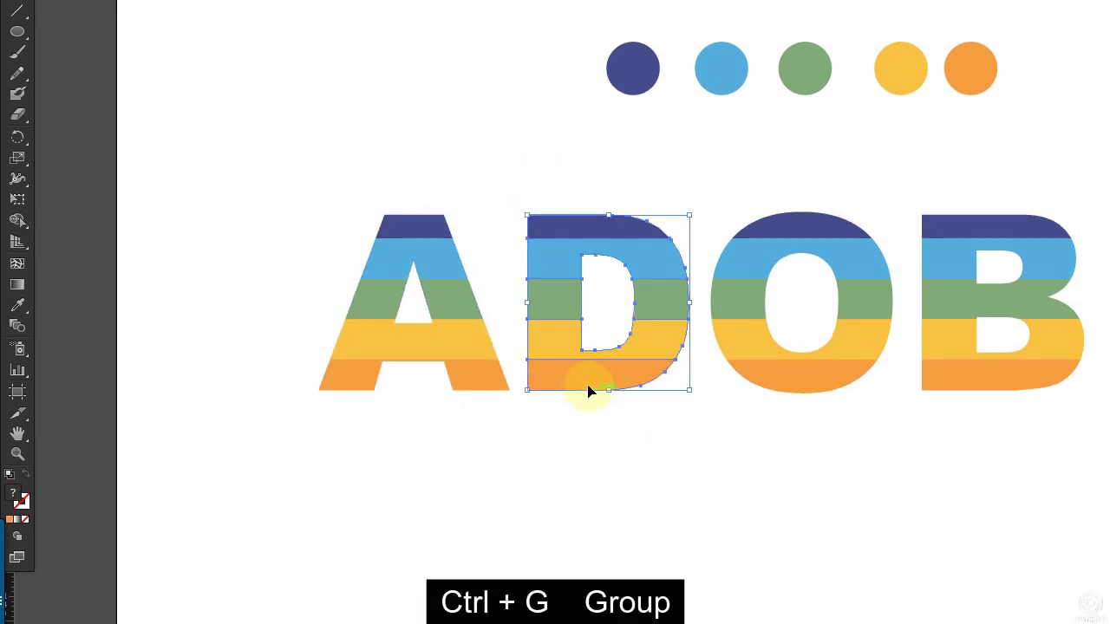
{"action": "left_click_drag", "start_coordinate": [726, 173], "coordinate": [830, 389]}
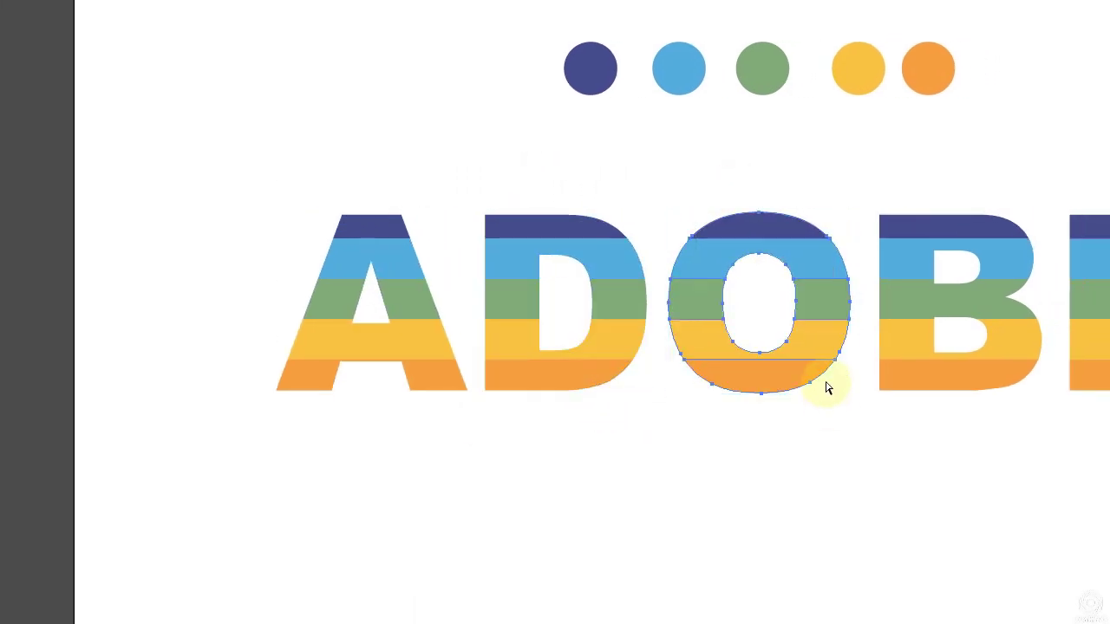
{"action": "key", "text": "ctrl+g"}
Group the strips of the B, E and A into single objects.
{"action": "left_click_drag", "start_coordinate": [672, 179], "coordinate": [811, 442]}
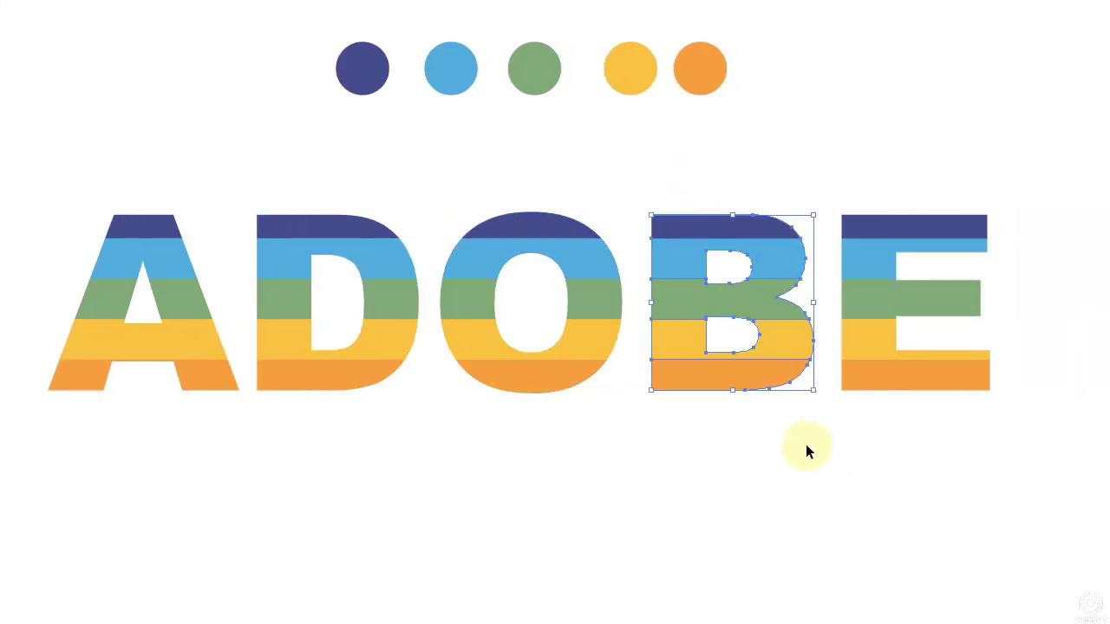
{"action": "key", "text": "ctrl+g"}
{"action": "left_click_drag", "start_coordinate": [785, 167], "coordinate": [832, 464]}
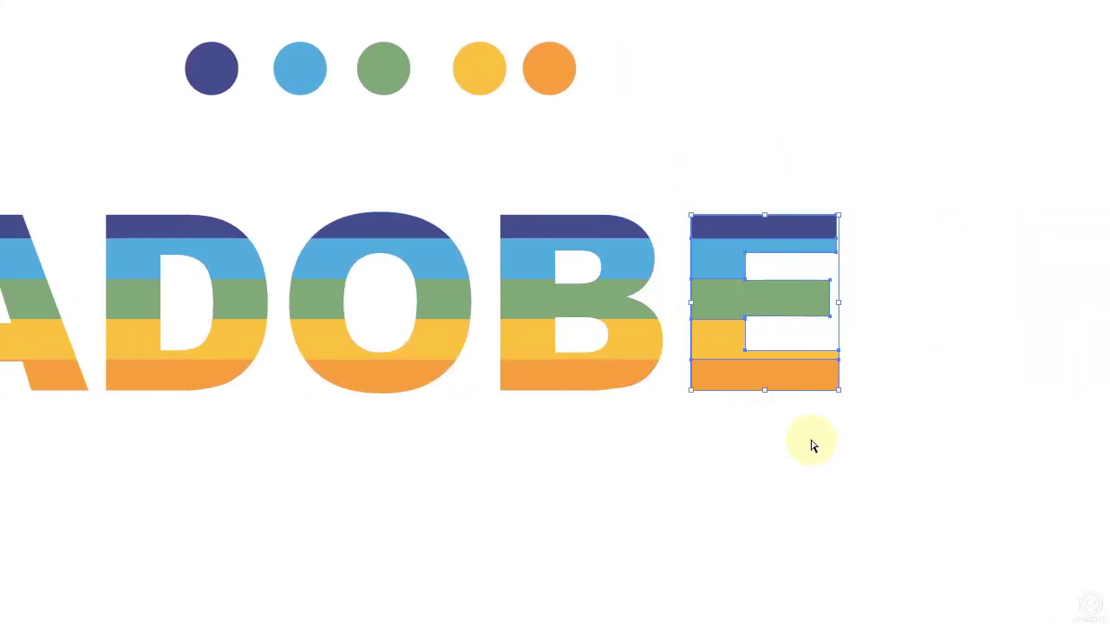
{"action": "key", "text": "ctrl+g"}
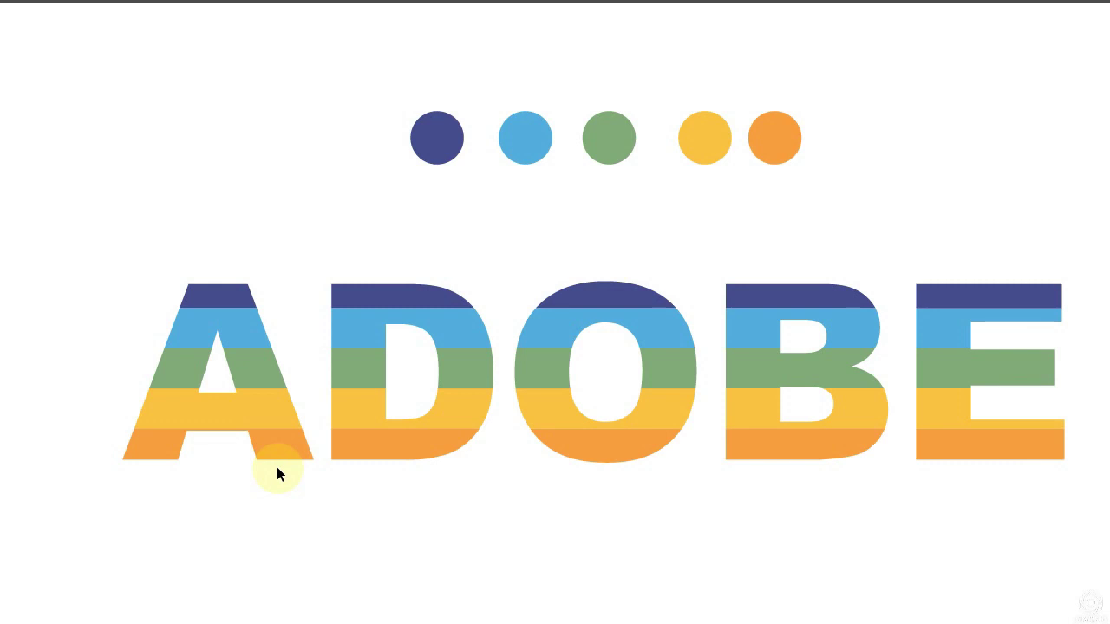
{"action": "left_click", "coordinate": [280, 458]}
{"action": "key", "text": "ctrl+g"}
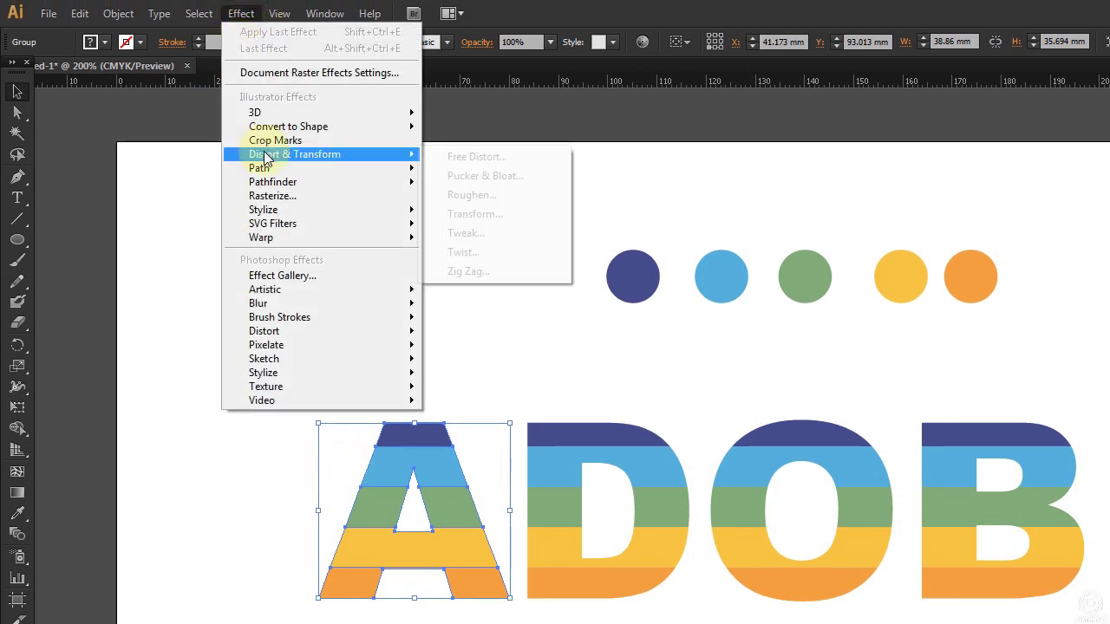
{"action": "mouse_move", "coordinate": [254, 113]}
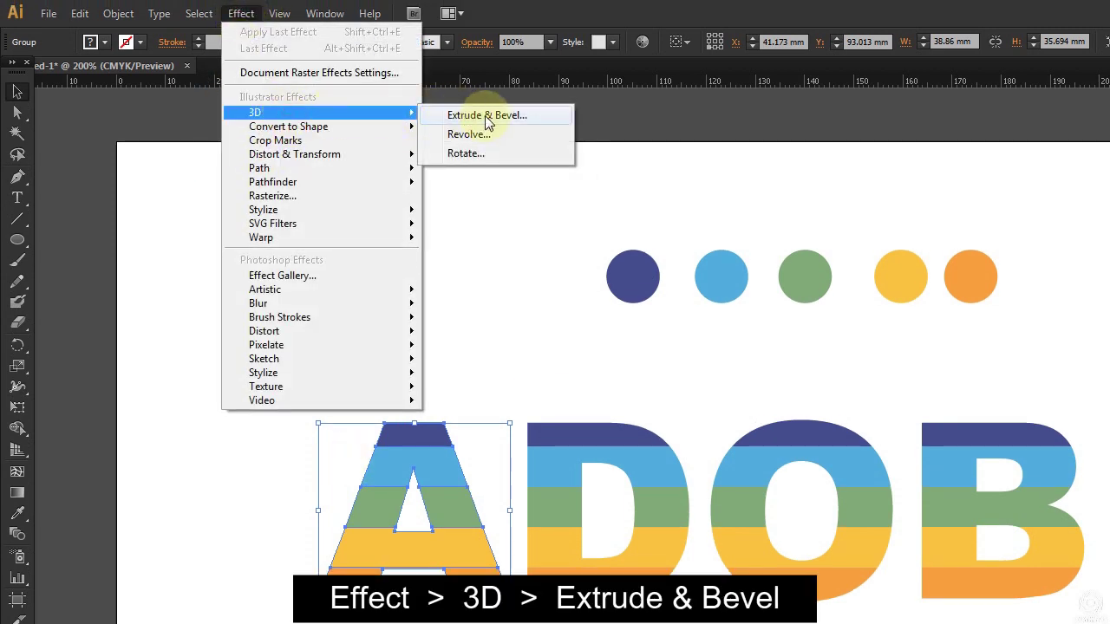
Apply 3D Extrude & Bevel to the A, settling on the Off-Axis Back position after trying presets.
{"action": "left_click", "coordinate": [487, 117]}
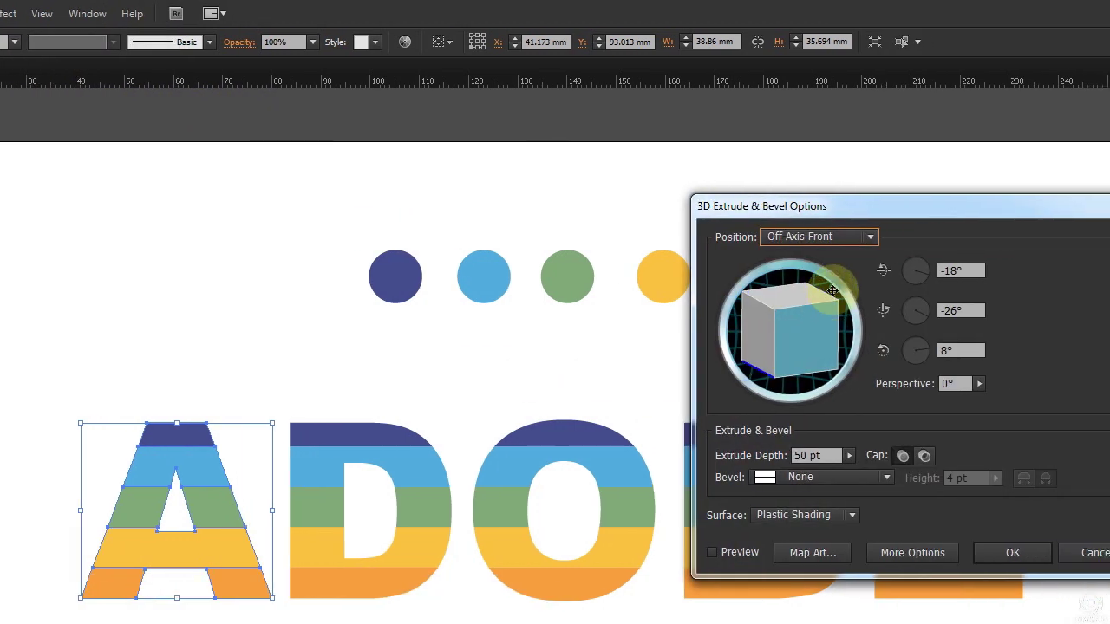
{"action": "left_click", "coordinate": [813, 237]}
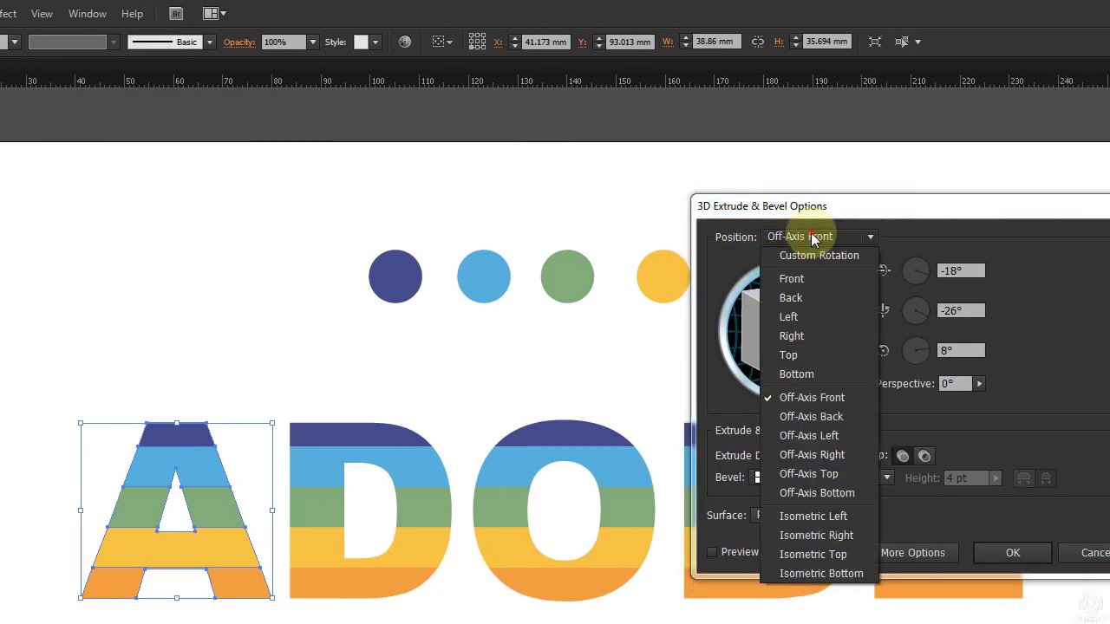
{"action": "left_click", "coordinate": [811, 417]}
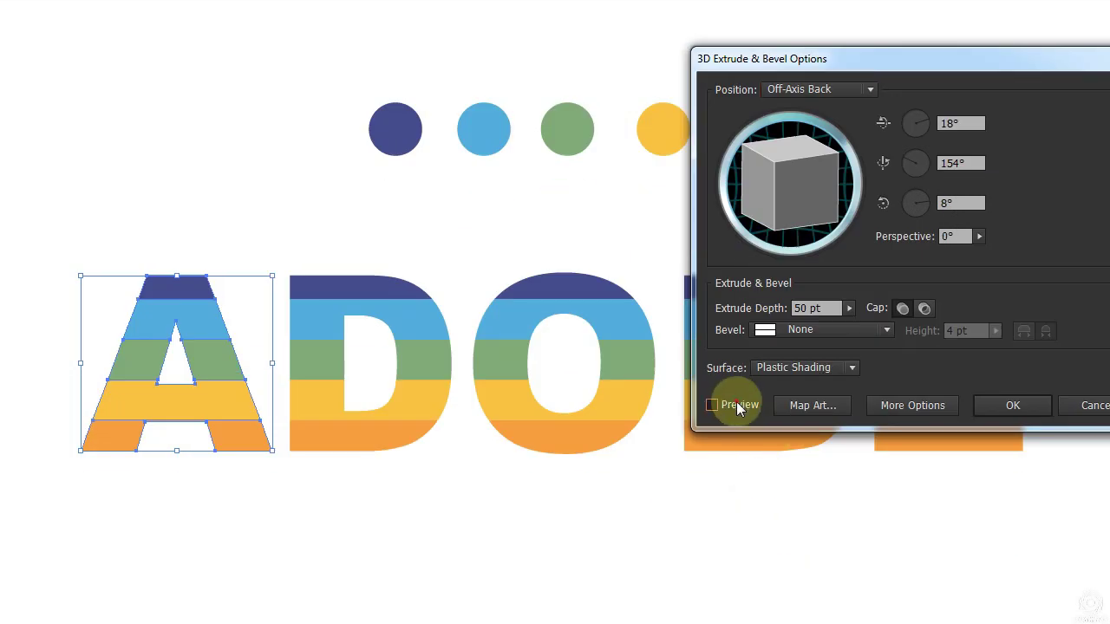
{"action": "left_click", "coordinate": [712, 405]}
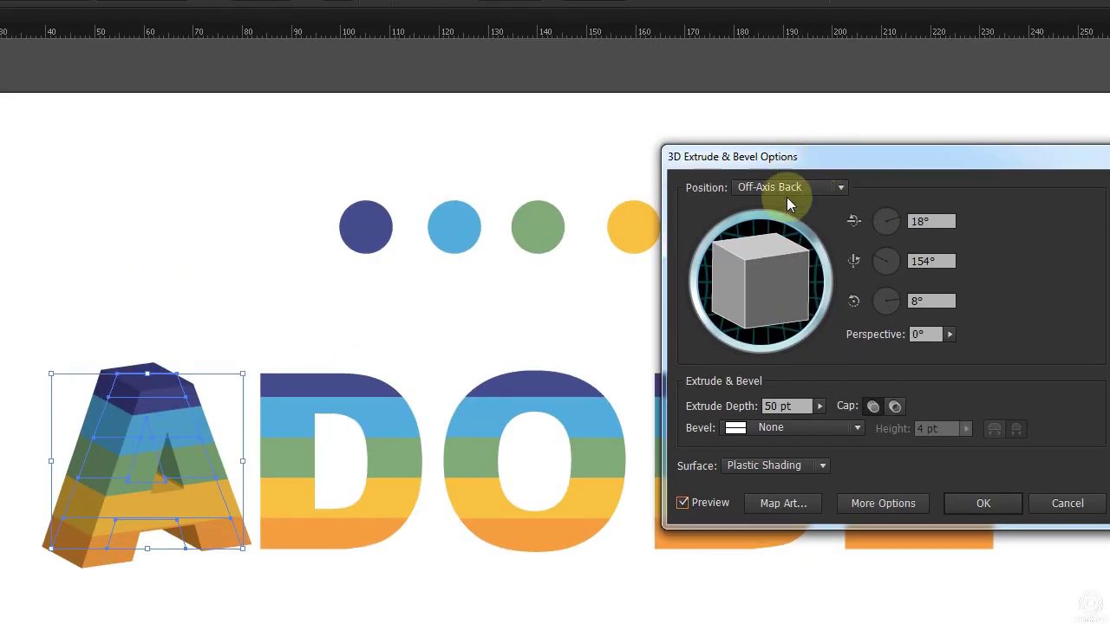
{"action": "left_click", "coordinate": [772, 187]}
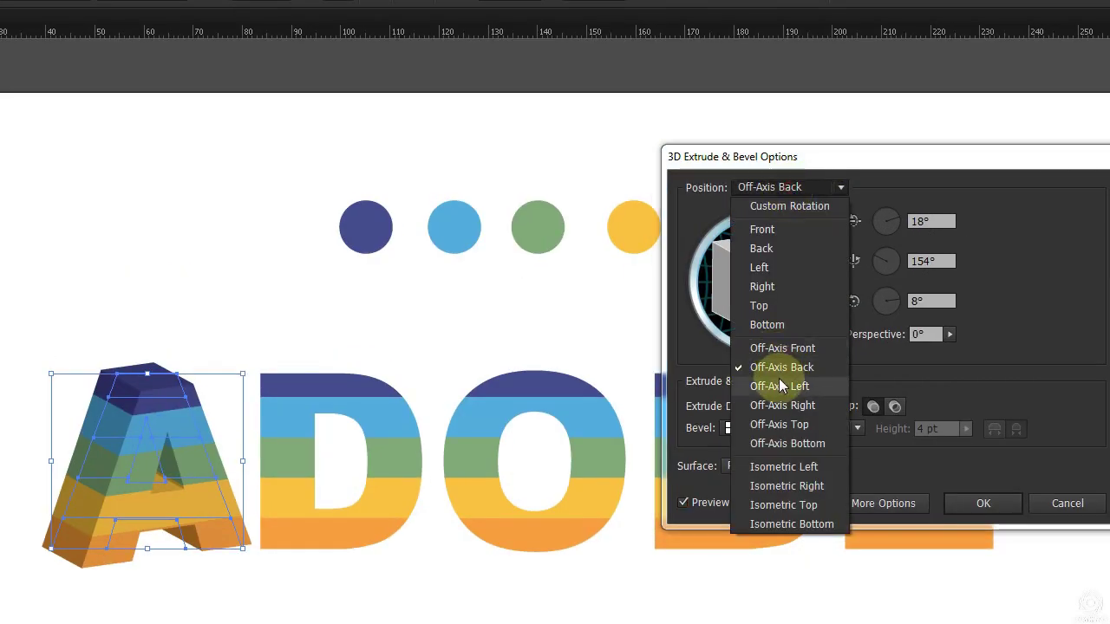
{"action": "left_click", "coordinate": [778, 391]}
{"action": "left_click", "coordinate": [772, 186]}
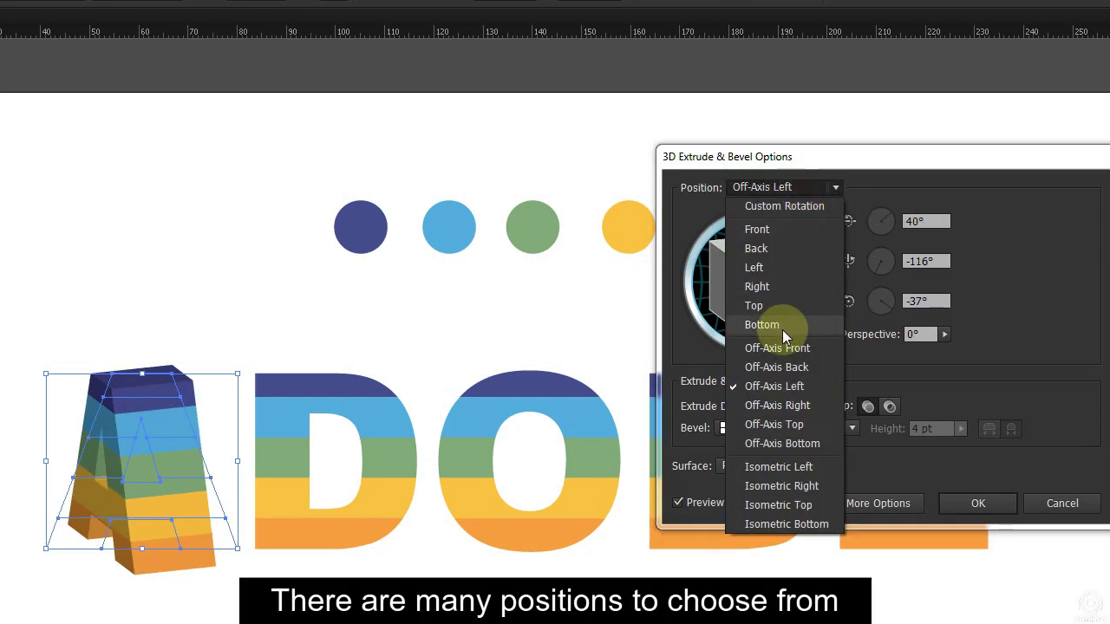
{"action": "left_click", "coordinate": [782, 405]}
{"action": "left_click", "coordinate": [772, 186]}
{"action": "left_click", "coordinate": [776, 424]}
{"action": "left_click", "coordinate": [784, 187]}
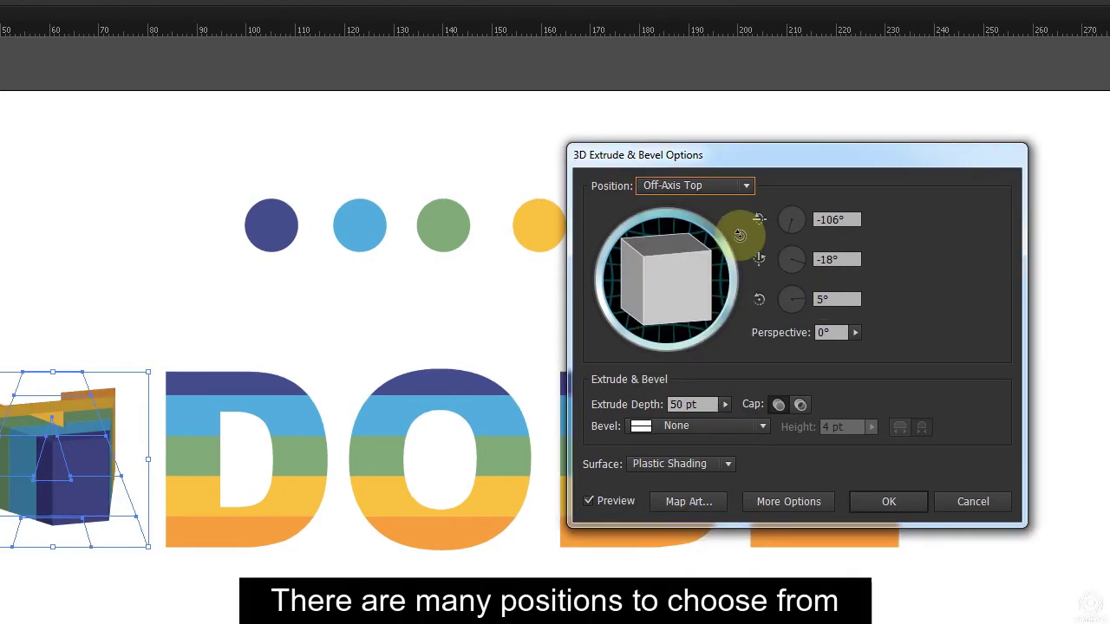
{"action": "left_click", "coordinate": [742, 187]}
{"action": "left_click", "coordinate": [707, 365]}
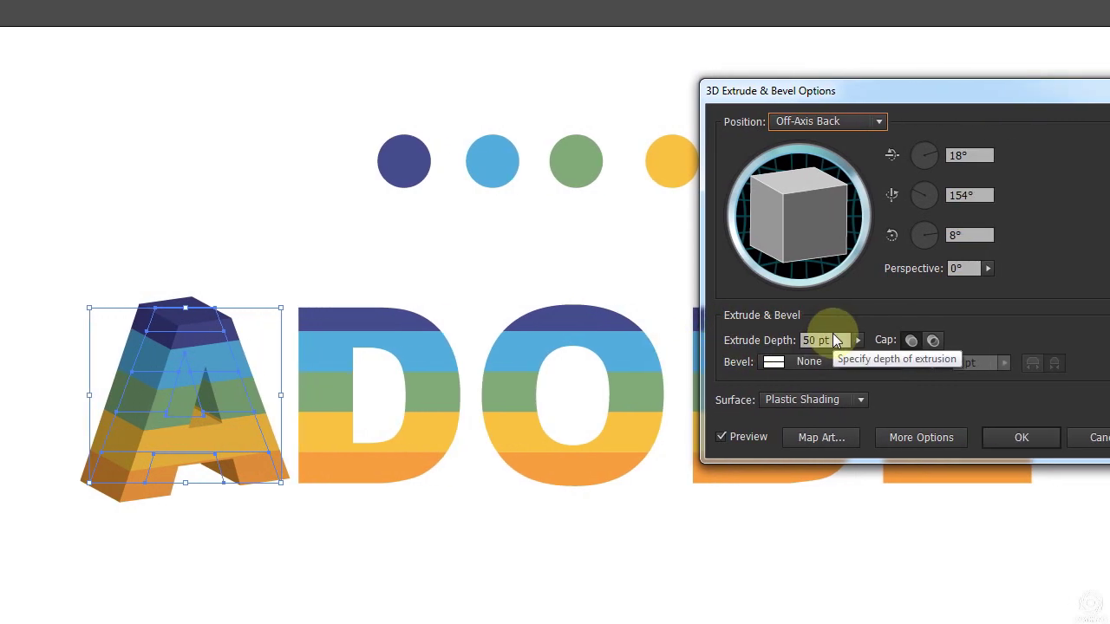
Set the A's extrusion depth to 30 pt and confirm the 3D settings.
{"action": "left_click", "coordinate": [772, 340]}
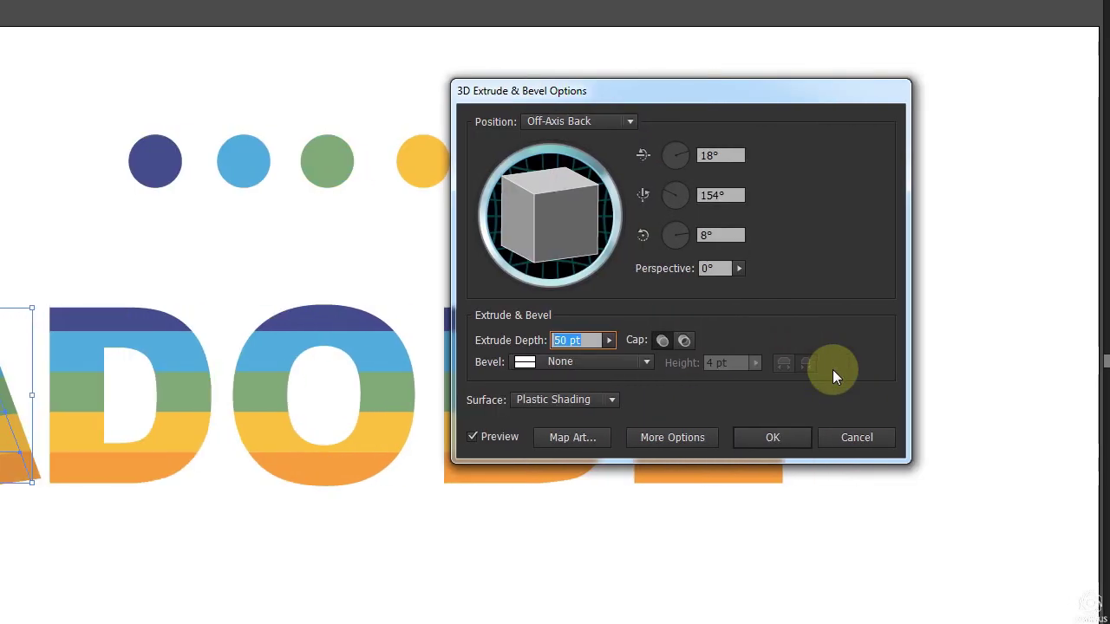
{"action": "type", "text": "30"}
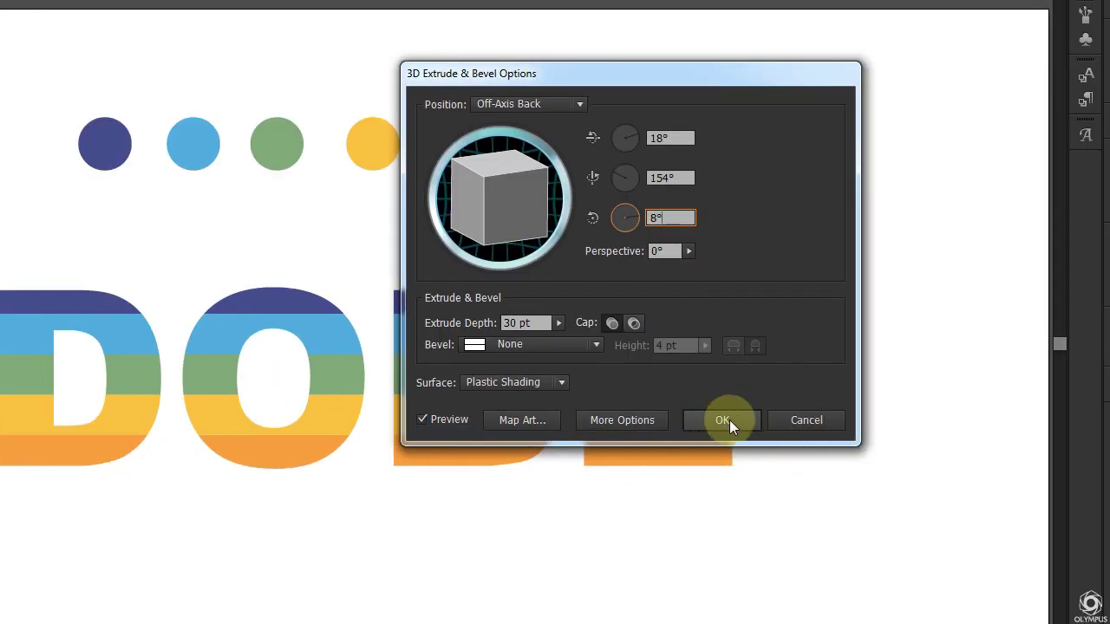
{"action": "left_click", "coordinate": [729, 419]}
{"action": "left_click", "coordinate": [403, 446]}
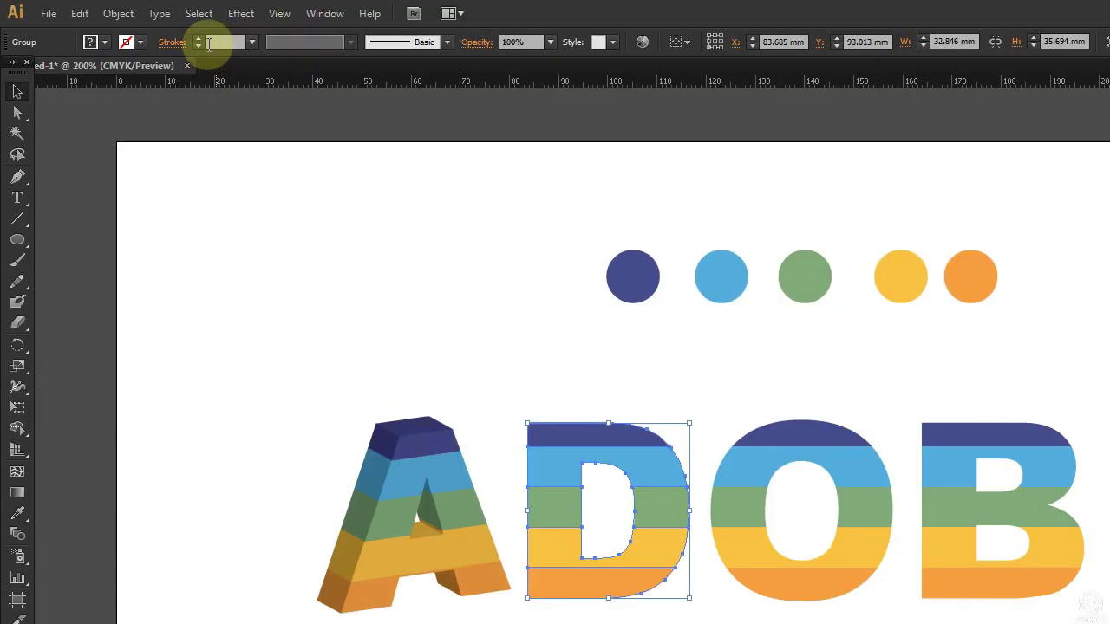
Extrude the D in 3D using the Off-Axis Bottom position at 30 pt depth.
{"action": "left_click", "coordinate": [241, 13]}
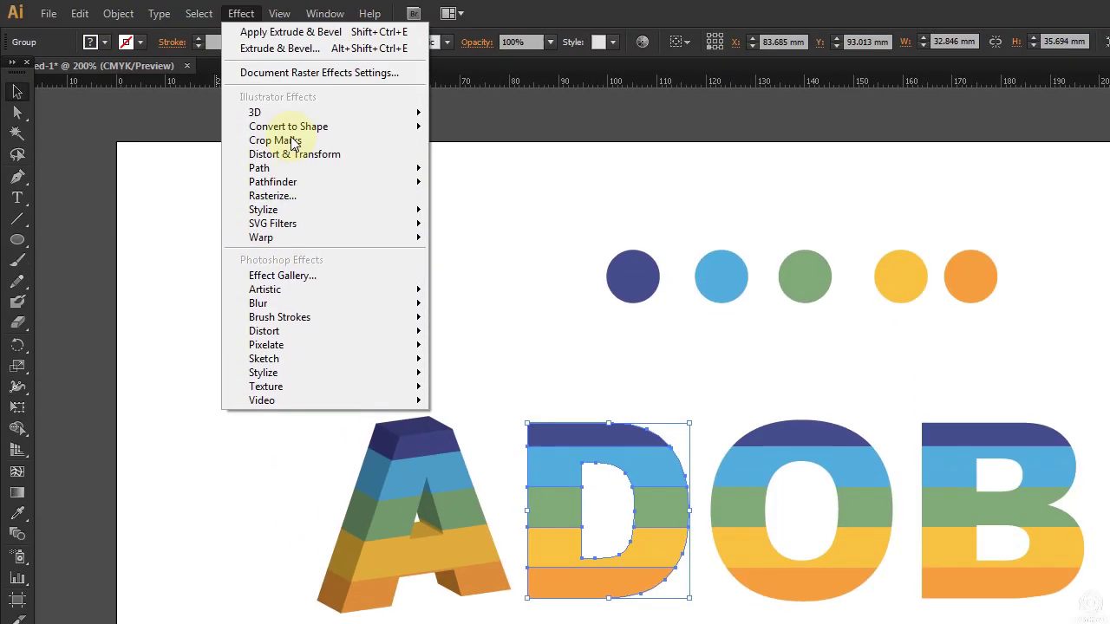
{"action": "left_click", "coordinate": [482, 117]}
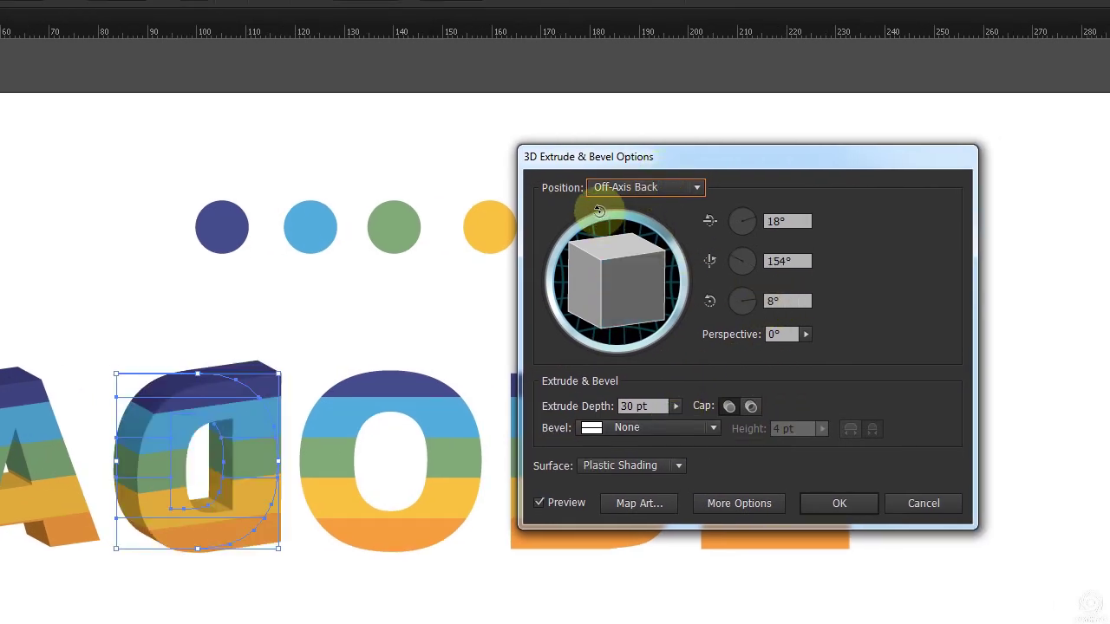
{"action": "left_click", "coordinate": [646, 188]}
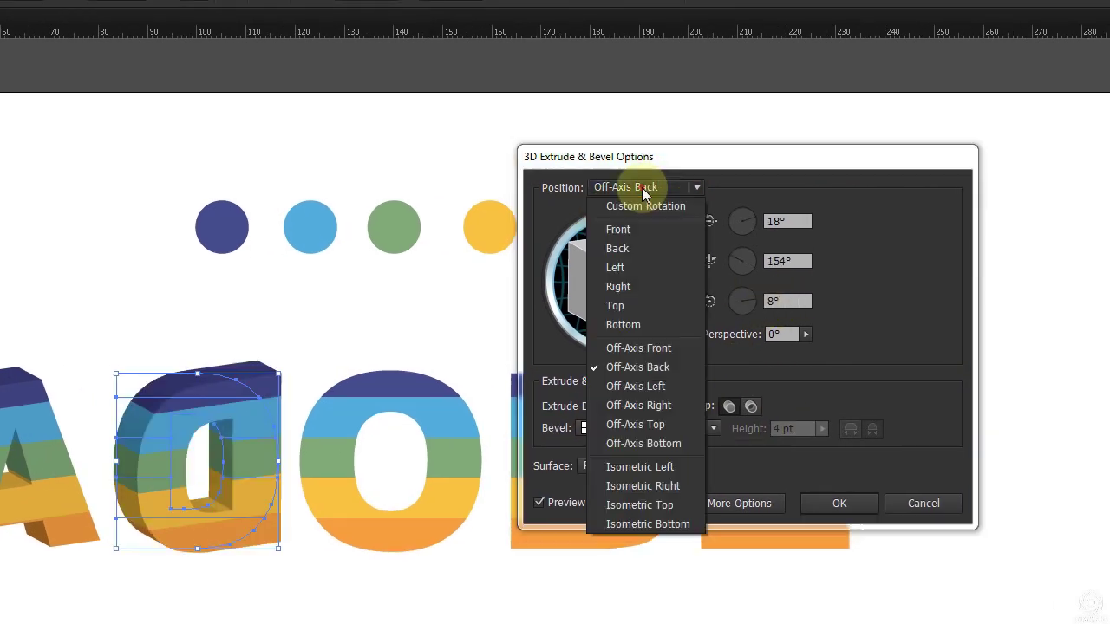
{"action": "left_click", "coordinate": [640, 445]}
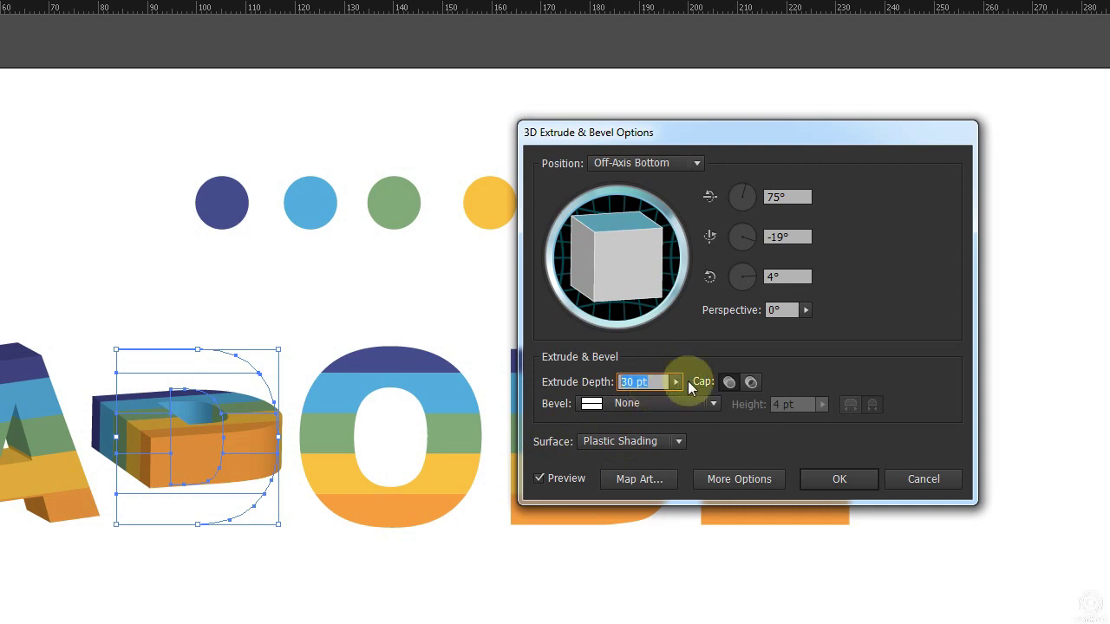
{"action": "left_click", "coordinate": [845, 481]}
{"action": "left_click", "coordinate": [419, 360]}
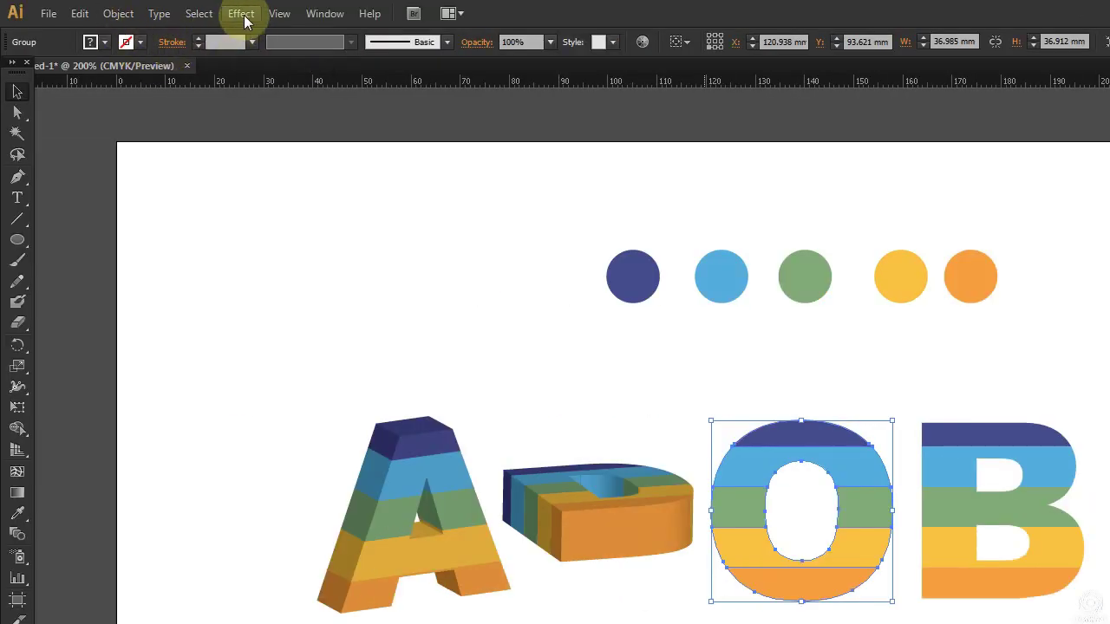
Extrude the O in the Isometric Left position with 30 pt depth.
{"action": "left_click", "coordinate": [241, 13]}
{"action": "mouse_move", "coordinate": [260, 113]}
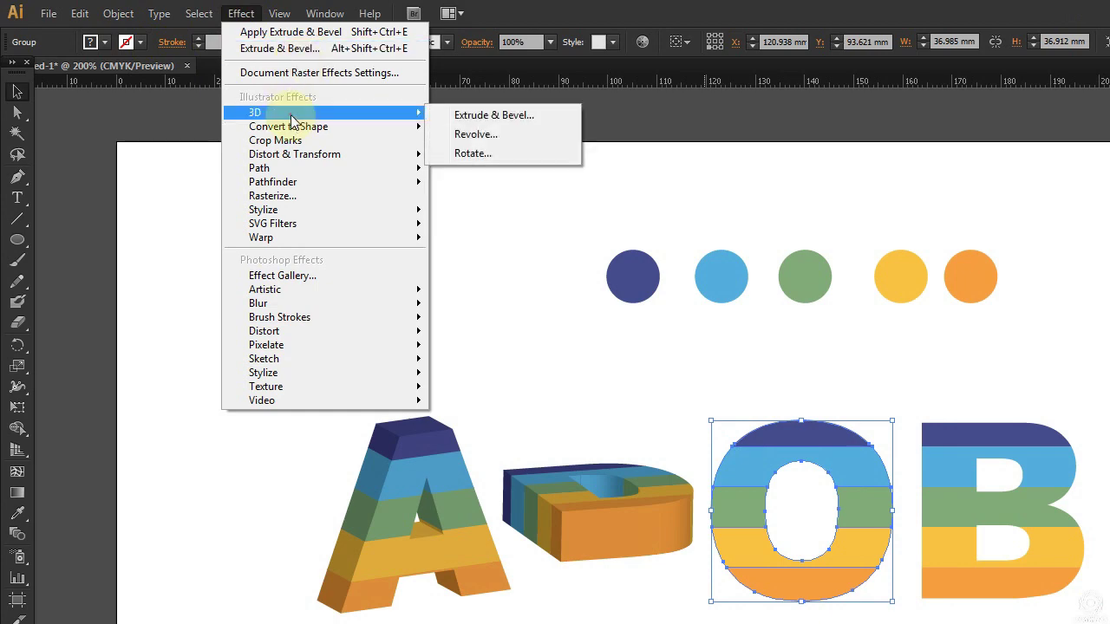
{"action": "left_click", "coordinate": [466, 112]}
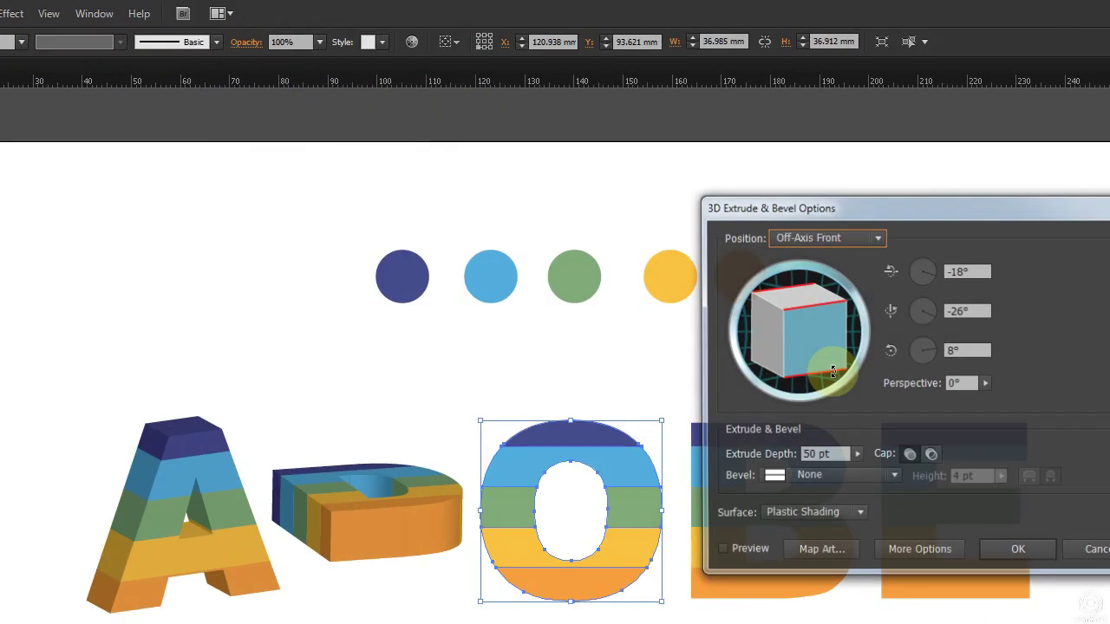
{"action": "left_click", "coordinate": [742, 89]}
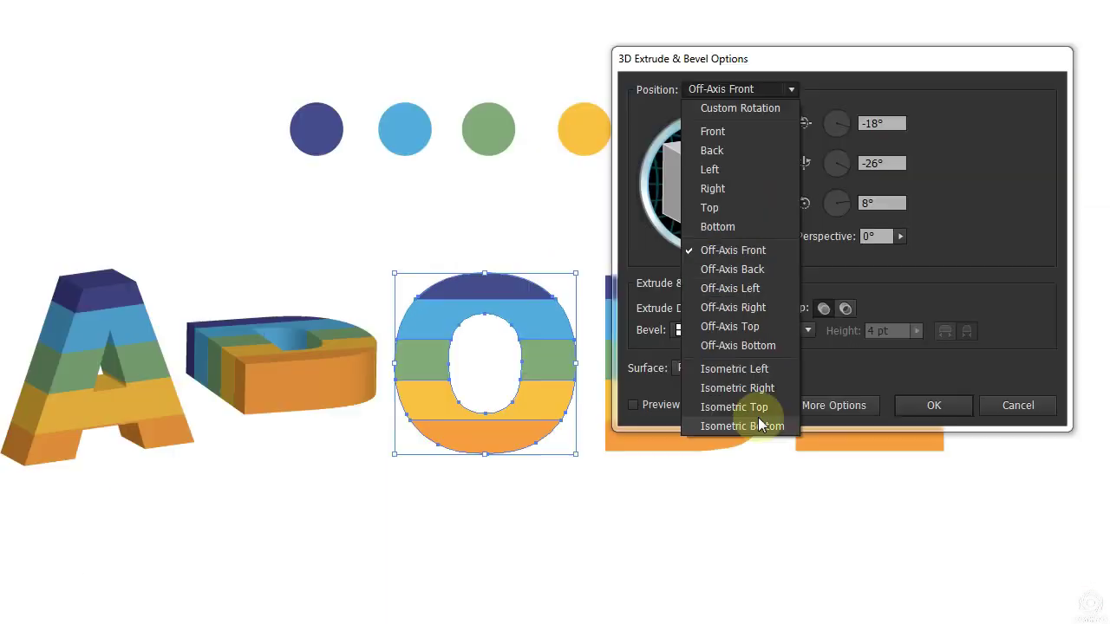
{"action": "left_click", "coordinate": [744, 369]}
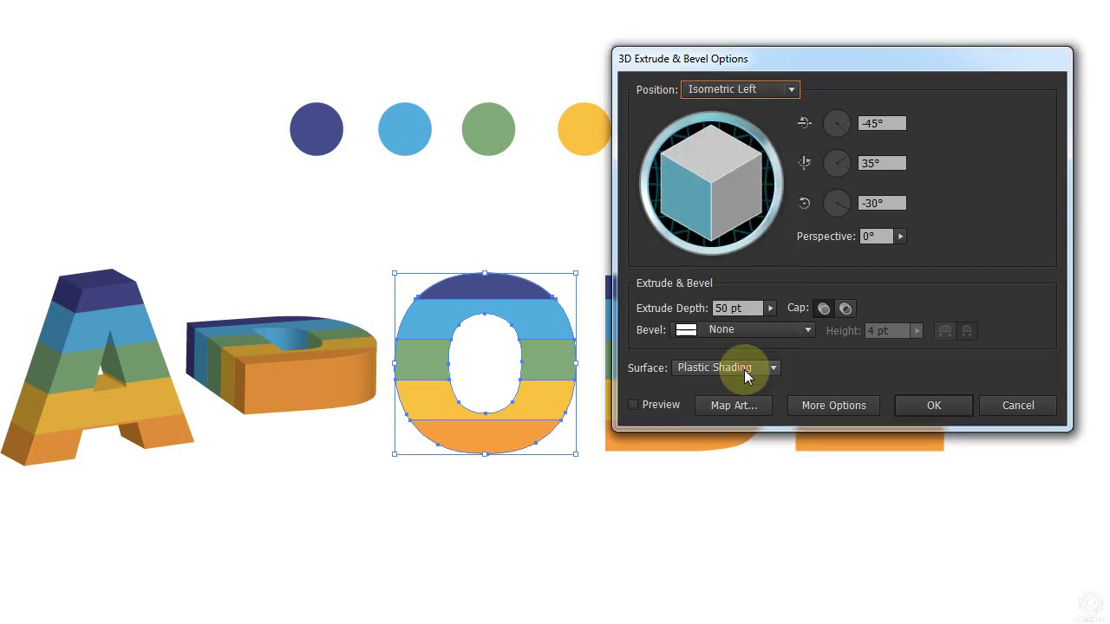
{"action": "left_click", "coordinate": [656, 403]}
{"action": "left_click", "coordinate": [733, 308]}
{"action": "type", "text": "30"}
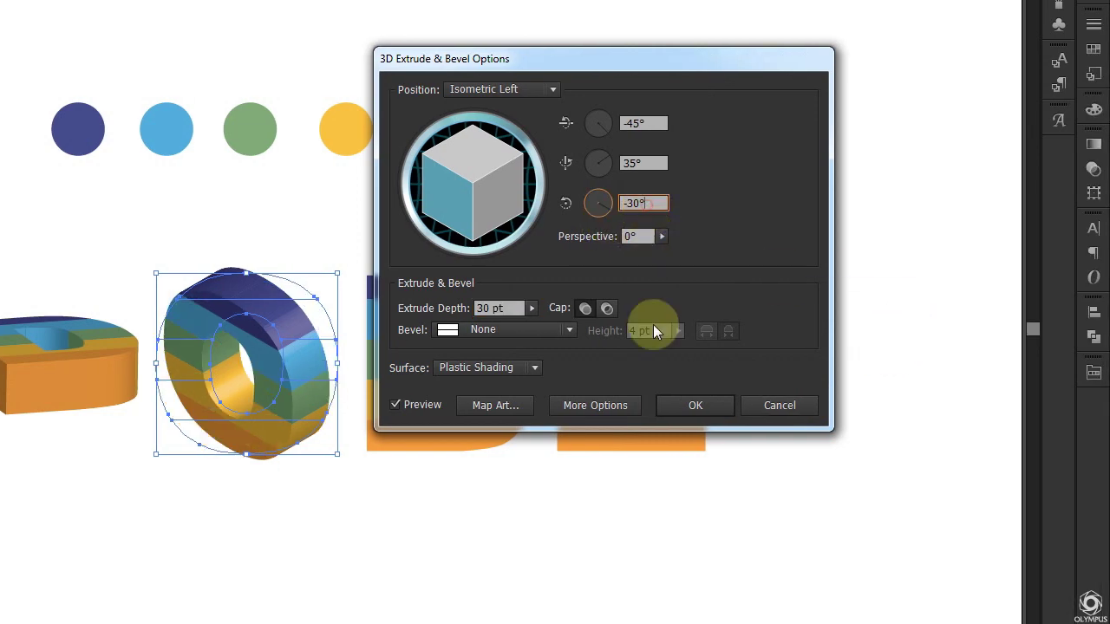
{"action": "left_click", "coordinate": [712, 406]}
Extrude the B in the Isometric Right position with 30 pt depth.
{"action": "left_click", "coordinate": [451, 429]}
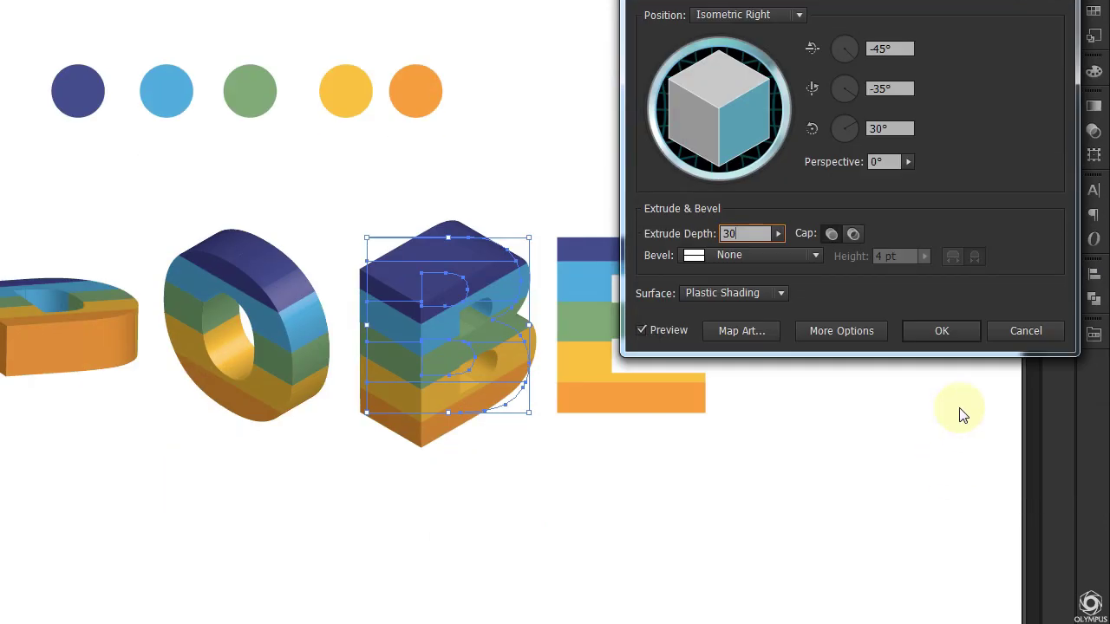
{"action": "left_click", "coordinate": [941, 330]}
{"action": "left_click", "coordinate": [607, 357]}
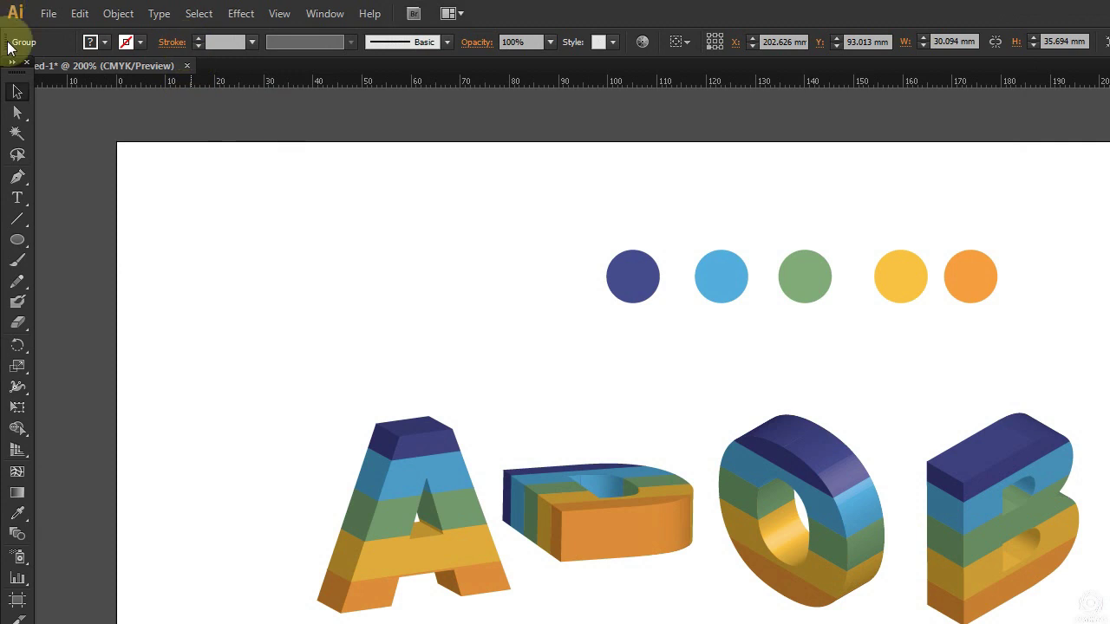
{"action": "key", "text": "shift+ctrl+alt+e"}
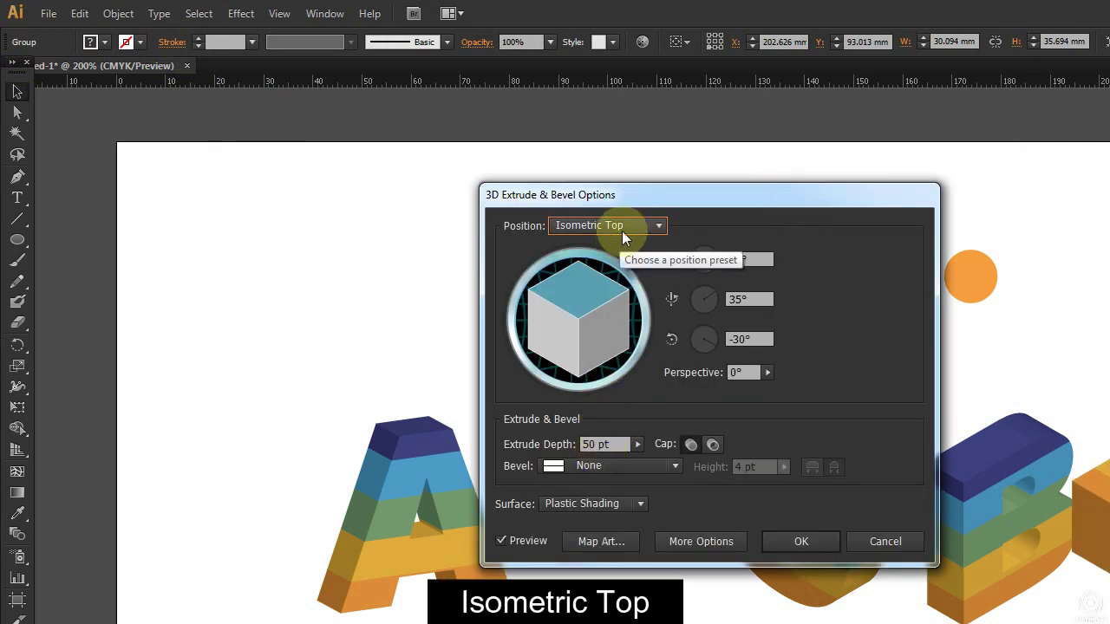
Give the E a 30 pt Isometric Top extrusion and move it down beside the B.
{"action": "left_click", "coordinate": [607, 425]}
{"action": "type", "text": "30"}
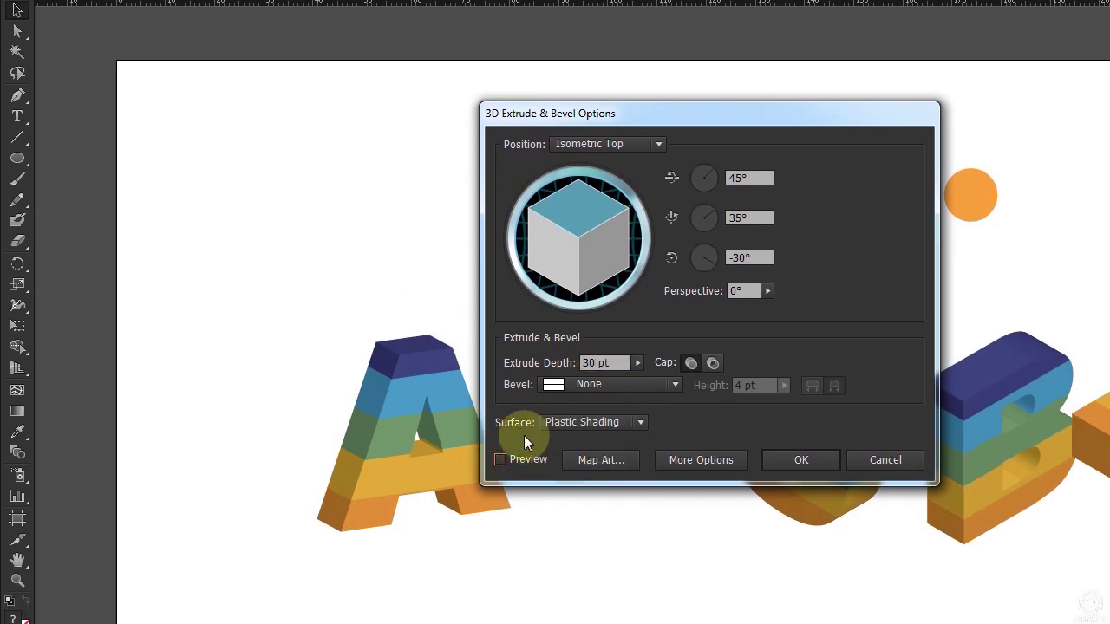
{"action": "left_click", "coordinate": [501, 459]}
{"action": "left_click", "coordinate": [801, 460]}
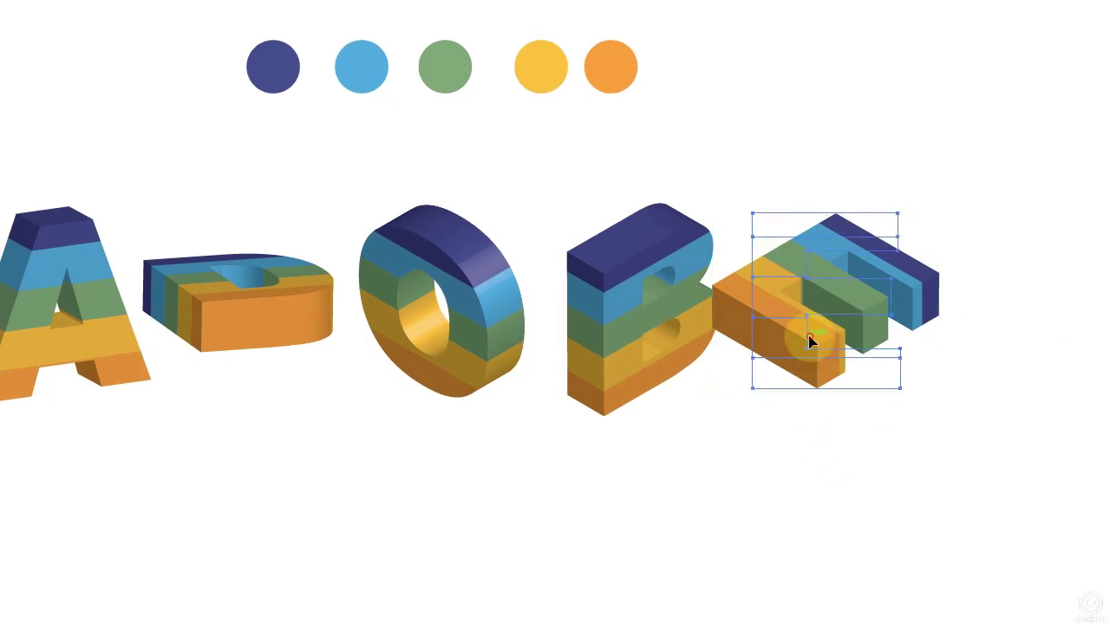
{"action": "left_click_drag", "start_coordinate": [921, 379], "coordinate": [902, 446]}
{"action": "mouse_move", "coordinate": [1049, 462]}
{"action": "left_mouse_down"}
{"action": "mouse_move", "coordinate": [276, 252]}
{"action": "mouse_move", "coordinate": [4, 139]}
{"action": "left_mouse_up"}
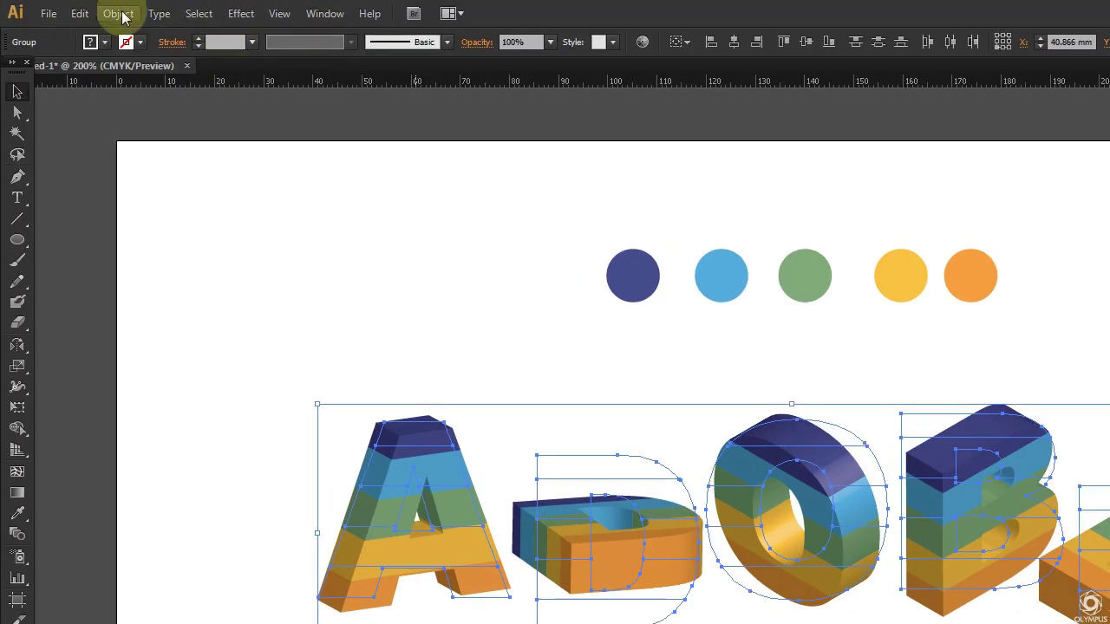
Expand the appearance of all five 3D letters and ungroup them into editable faces.
{"action": "left_click", "coordinate": [119, 14]}
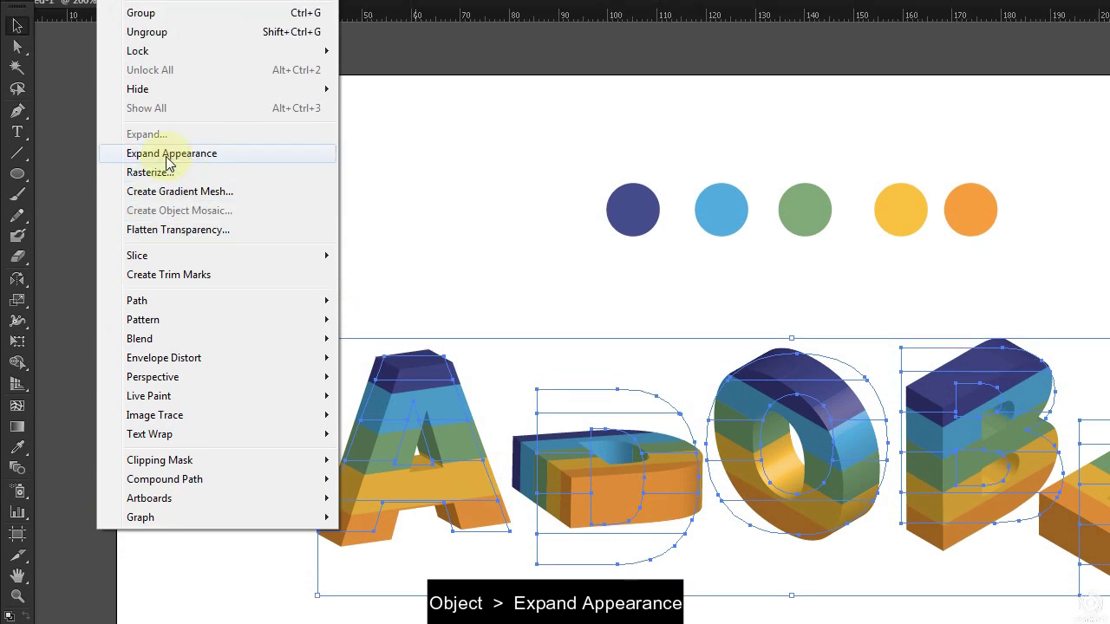
{"action": "left_click", "coordinate": [169, 154]}
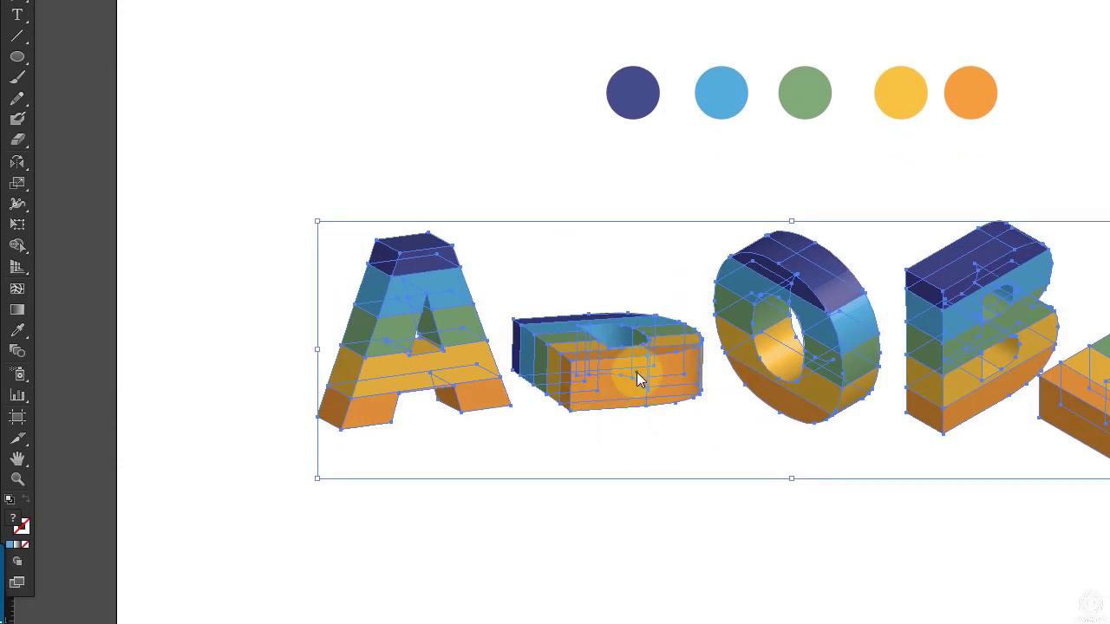
{"action": "right_click", "coordinate": [639, 357]}
{"action": "left_click", "coordinate": [673, 457]}
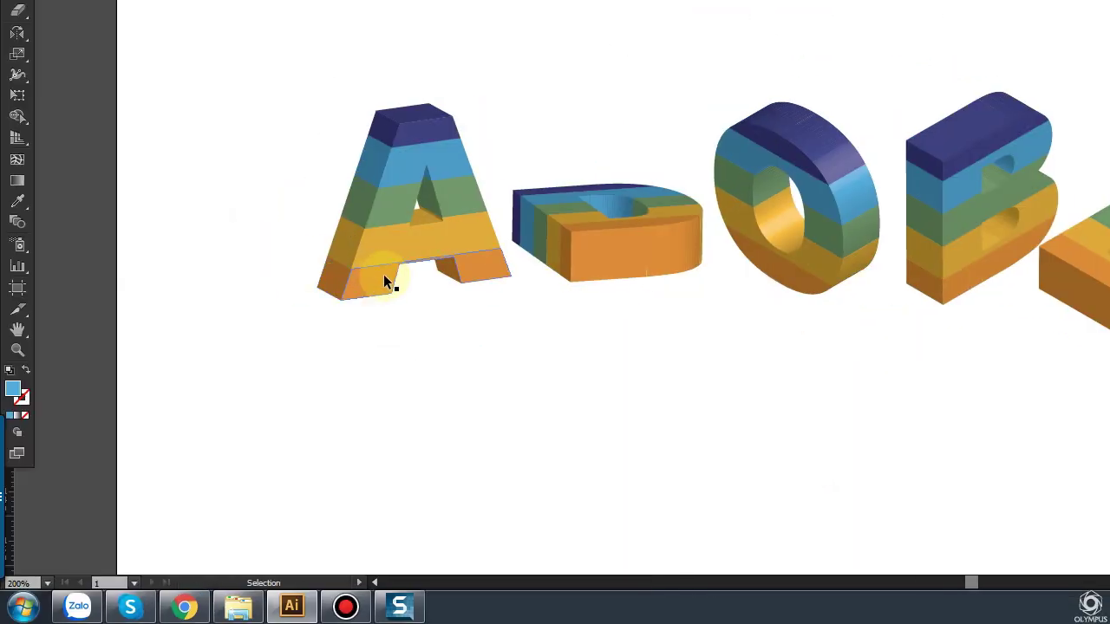
{"action": "left_click", "coordinate": [395, 292]}
{"action": "scroll", "coordinate": [347, 260], "scroll_direction": "up", "scroll_amount": 5}
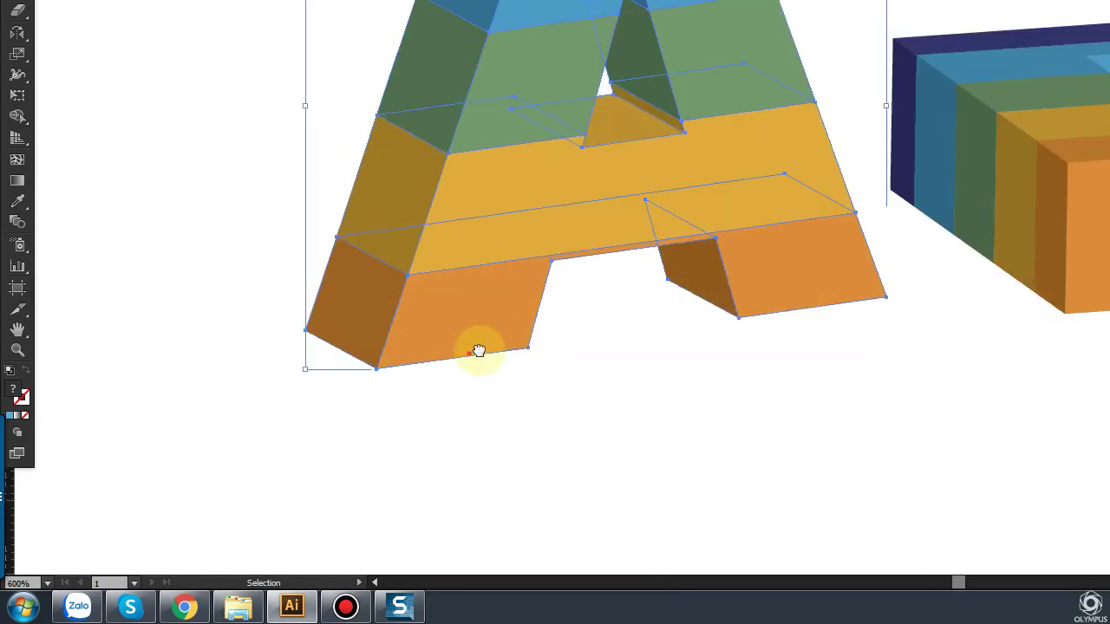
Give the A's expanded pieces a white outline and switch to full-screen view.
{"action": "left_click", "coordinate": [104, 42]}
{"action": "left_click", "coordinate": [35, 80]}
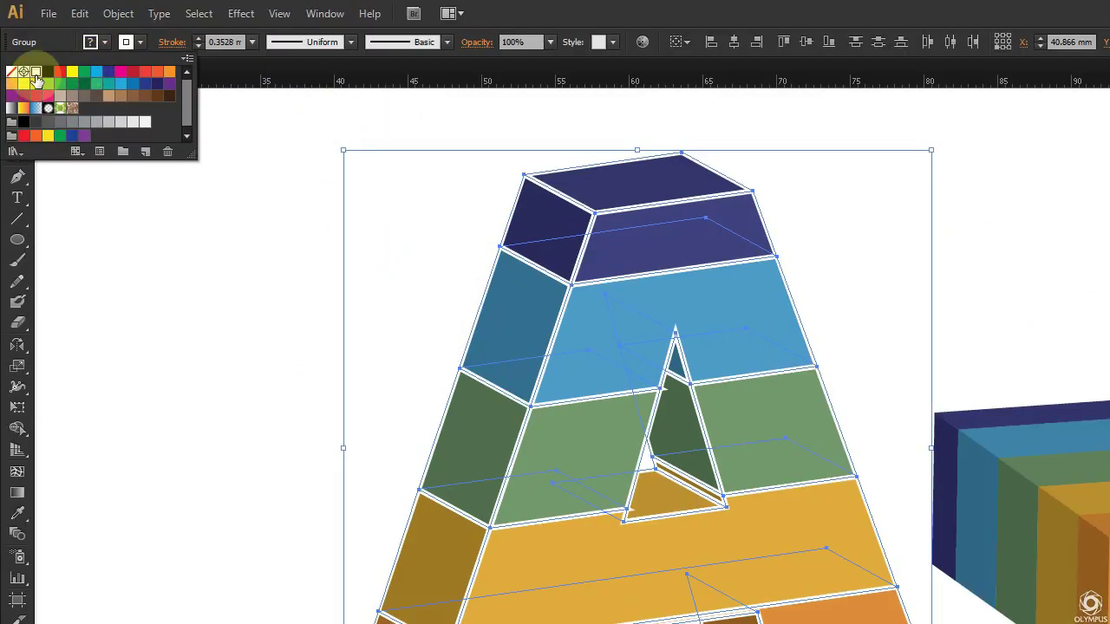
{"action": "left_click", "coordinate": [827, 315]}
{"action": "key", "text": "f"}
{"action": "scroll", "coordinate": [677, 321], "scroll_direction": "down", "scroll_amount": 3}
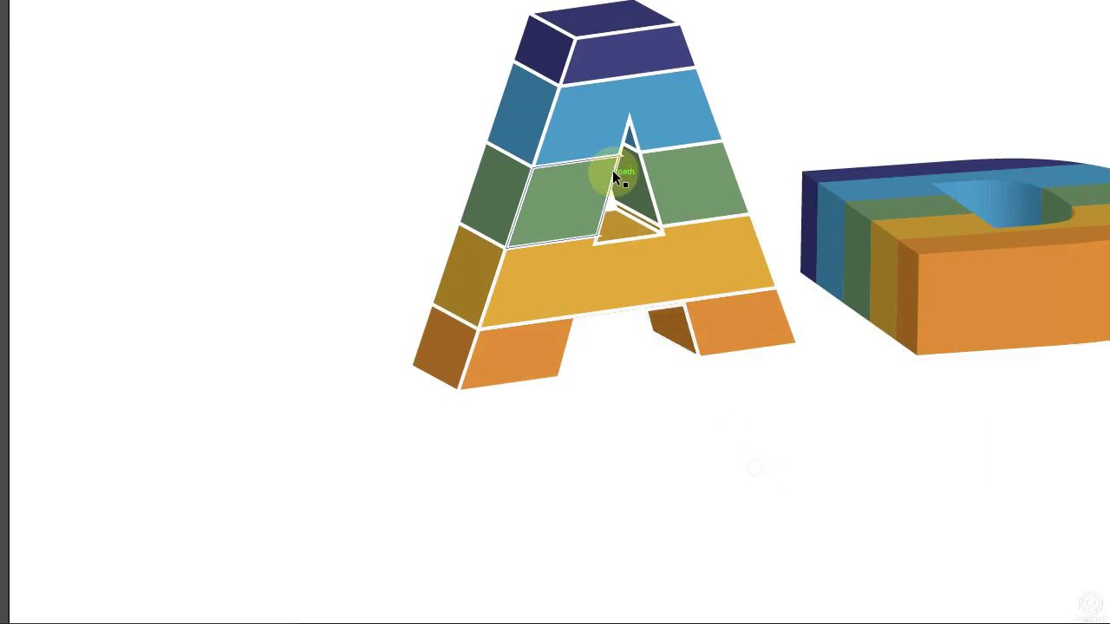
{"action": "scroll", "coordinate": [612, 170], "scroll_direction": "down", "scroll_amount": 3}
Select the letters and expand their appearance into plain paths.
{"action": "left_click", "coordinate": [576, 288]}
{"action": "left_click", "coordinate": [682, 447]}
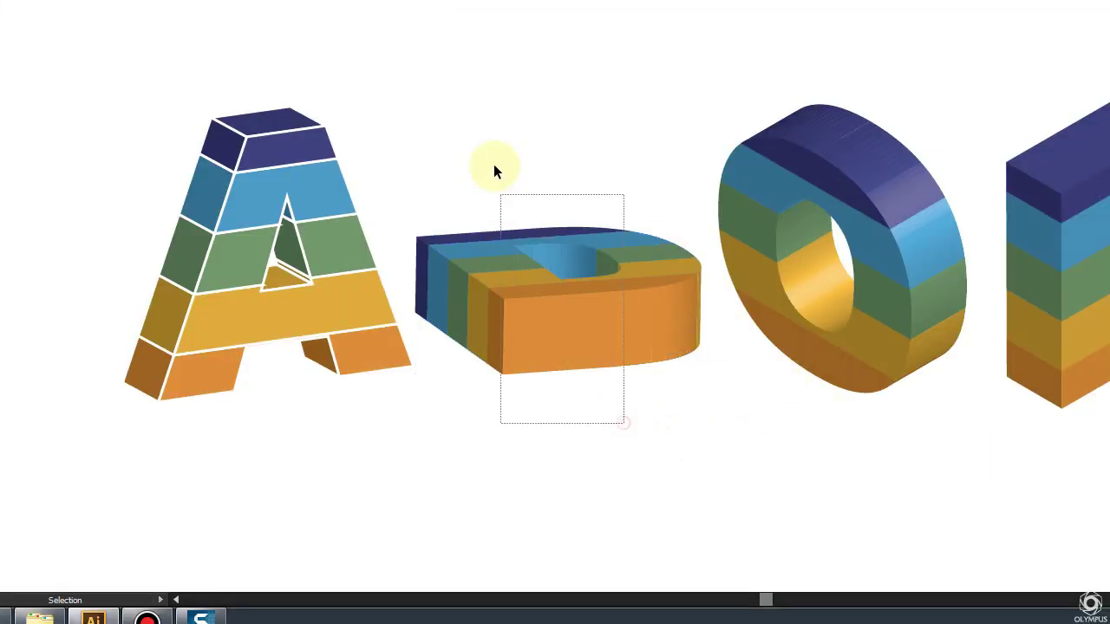
{"action": "scroll", "coordinate": [494, 170], "scroll_direction": "down", "scroll_amount": 5}
{"action": "left_click", "coordinate": [714, 495]}
{"action": "scroll", "coordinate": [713, 495], "scroll_direction": "down", "scroll_amount": 2}
{"action": "key", "text": "ctrl+a"}
{"action": "left_click", "coordinate": [896, 476]}
{"action": "scroll", "coordinate": [895, 476], "scroll_direction": "up", "scroll_amount": 3}
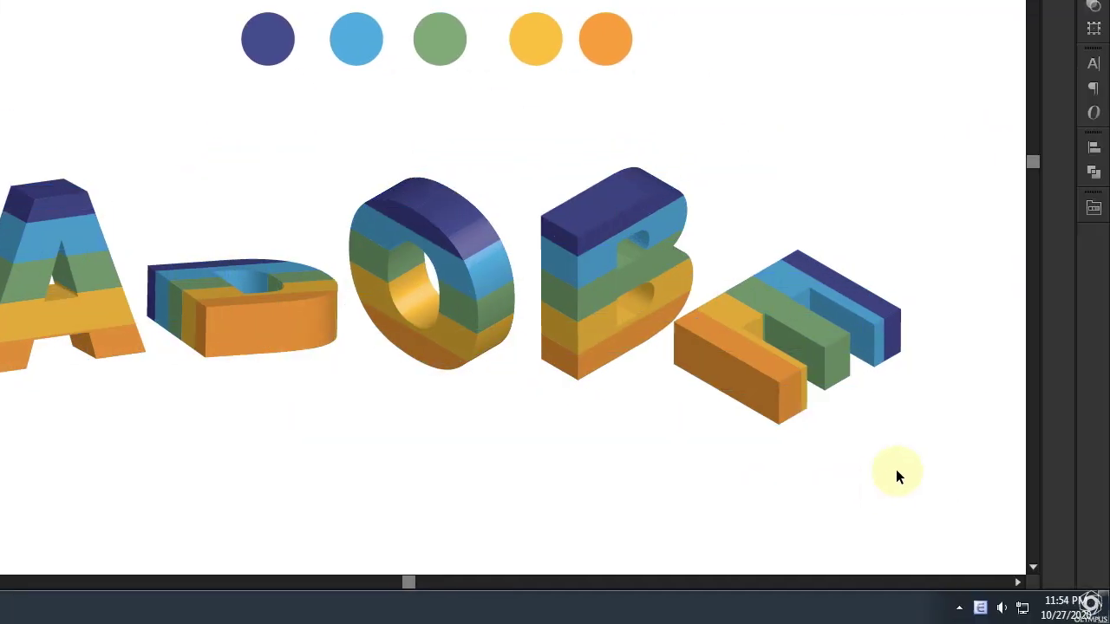
{"action": "left_click", "coordinate": [186, 218]}
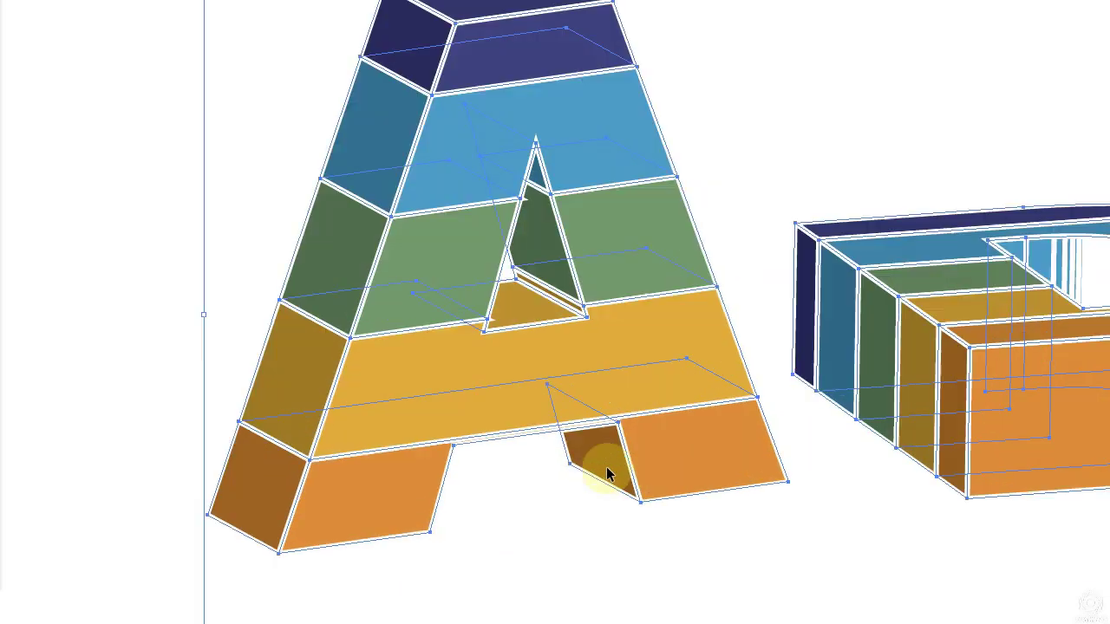
Inspect the A's inner triangle piece, then zoom back out to the whole word.
{"action": "scroll", "coordinate": [606, 473], "scroll_direction": "down", "scroll_amount": 2}
{"action": "left_click", "coordinate": [548, 469]}
{"action": "scroll", "coordinate": [522, 154], "scroll_direction": "up", "scroll_amount": 3}
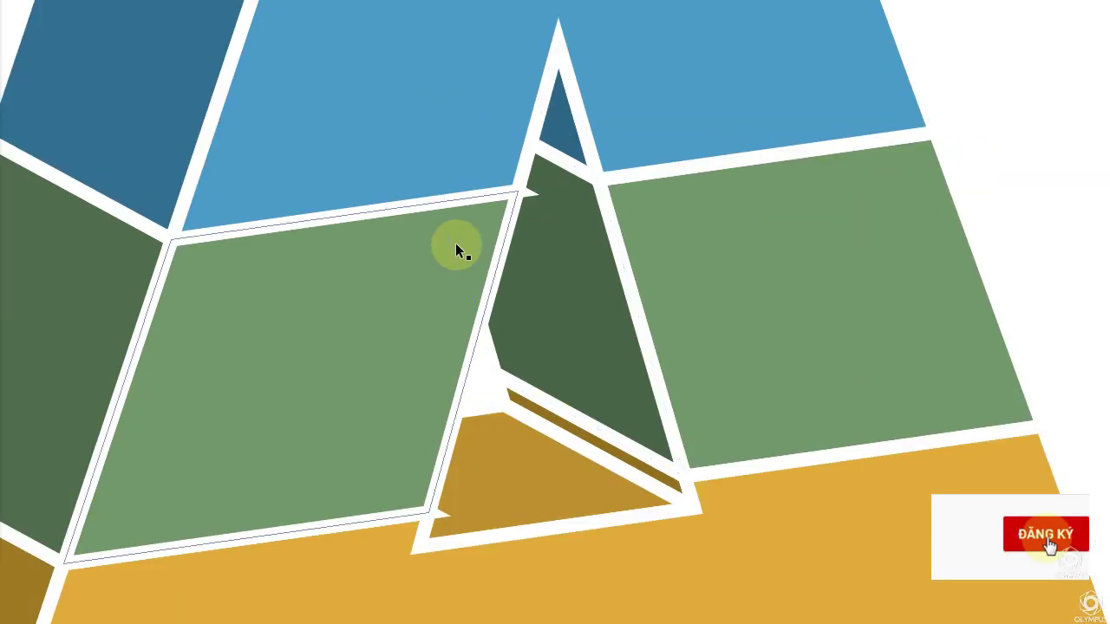
{"action": "left_click", "coordinate": [518, 197]}
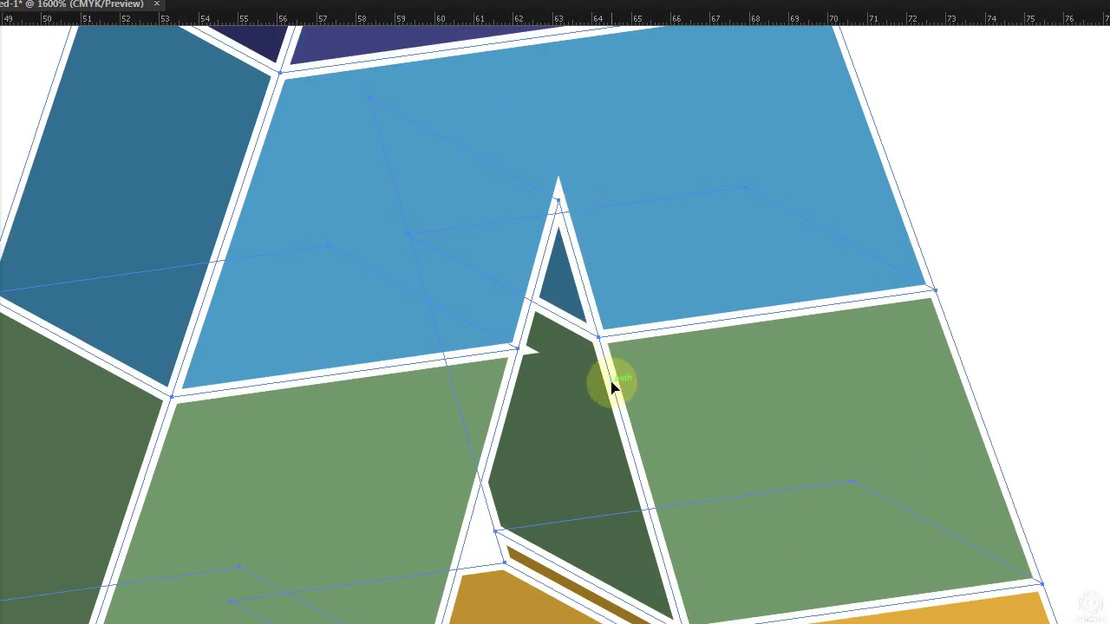
{"action": "scroll", "coordinate": [612, 381], "scroll_direction": "down", "scroll_amount": 5}
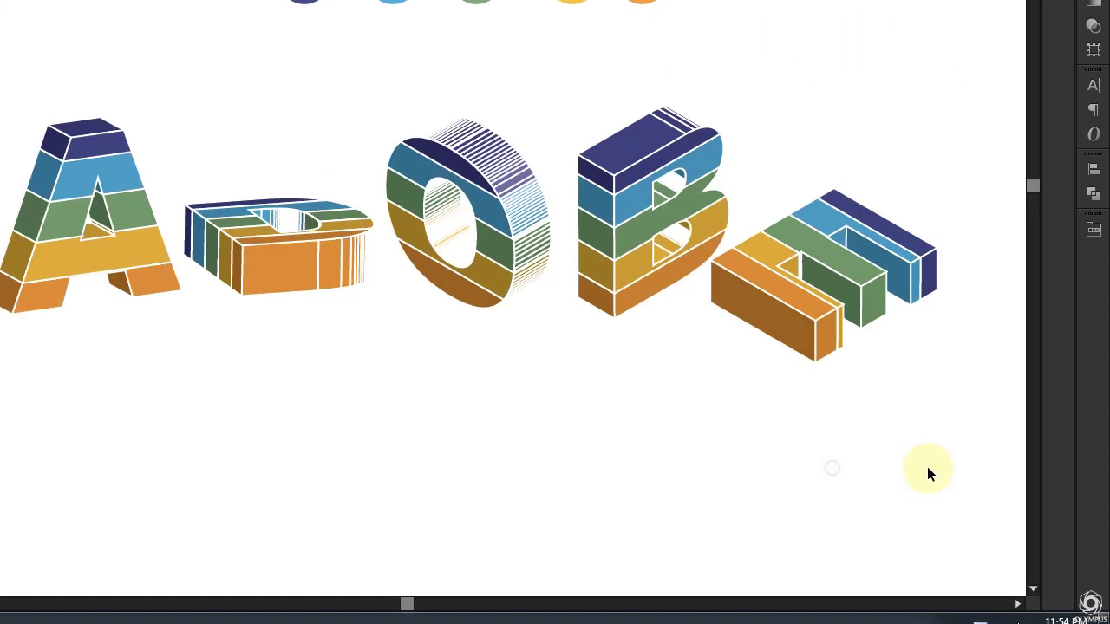
Set all the letters' white outlines to Round Cap and Round Join.
{"action": "left_click_drag", "start_coordinate": [927, 466], "coordinate": [276, 155]}
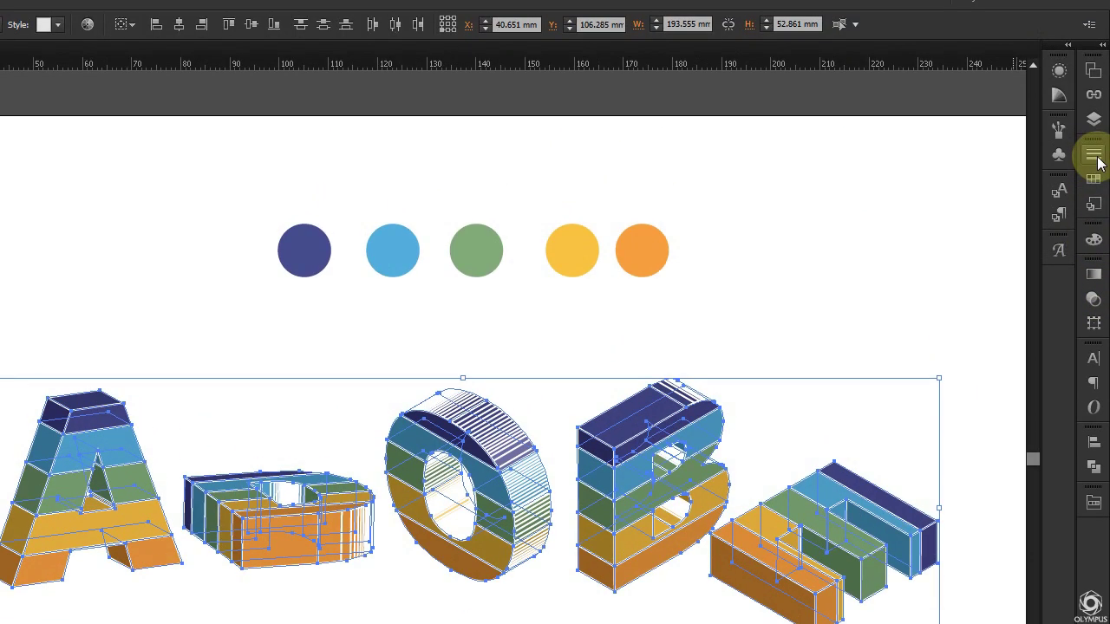
{"action": "left_click", "coordinate": [1094, 158]}
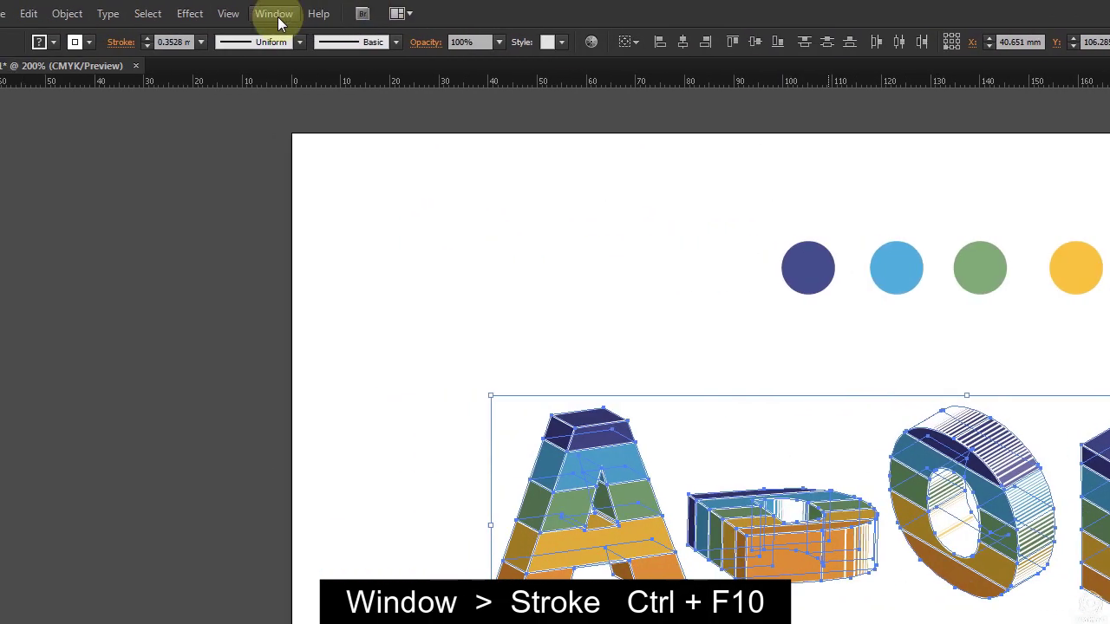
{"action": "left_click", "coordinate": [275, 15]}
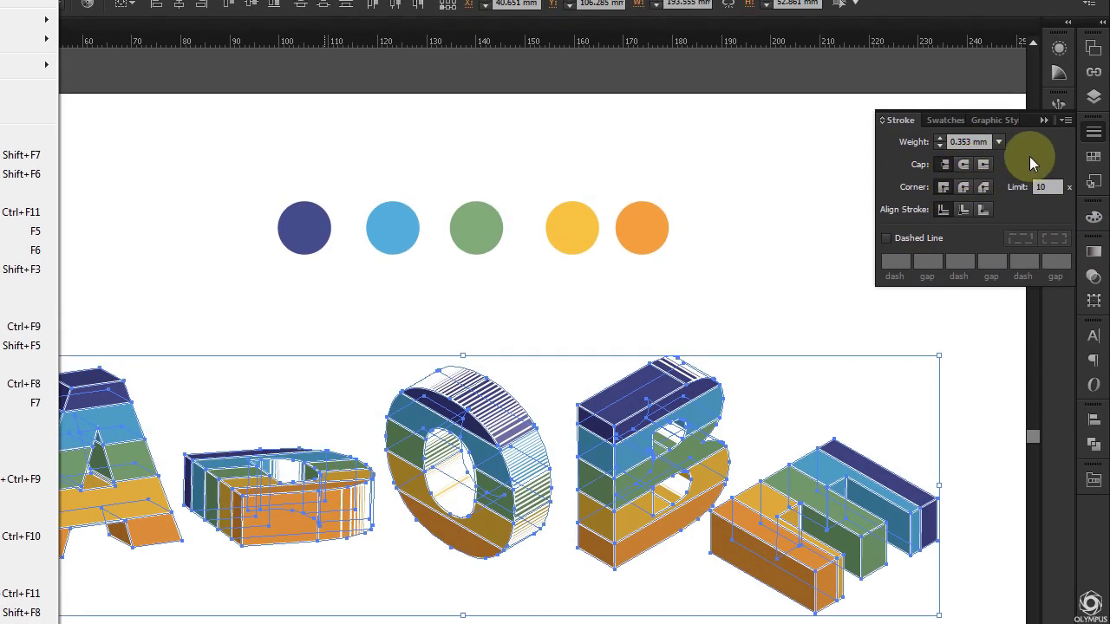
{"action": "left_click", "coordinate": [966, 166]}
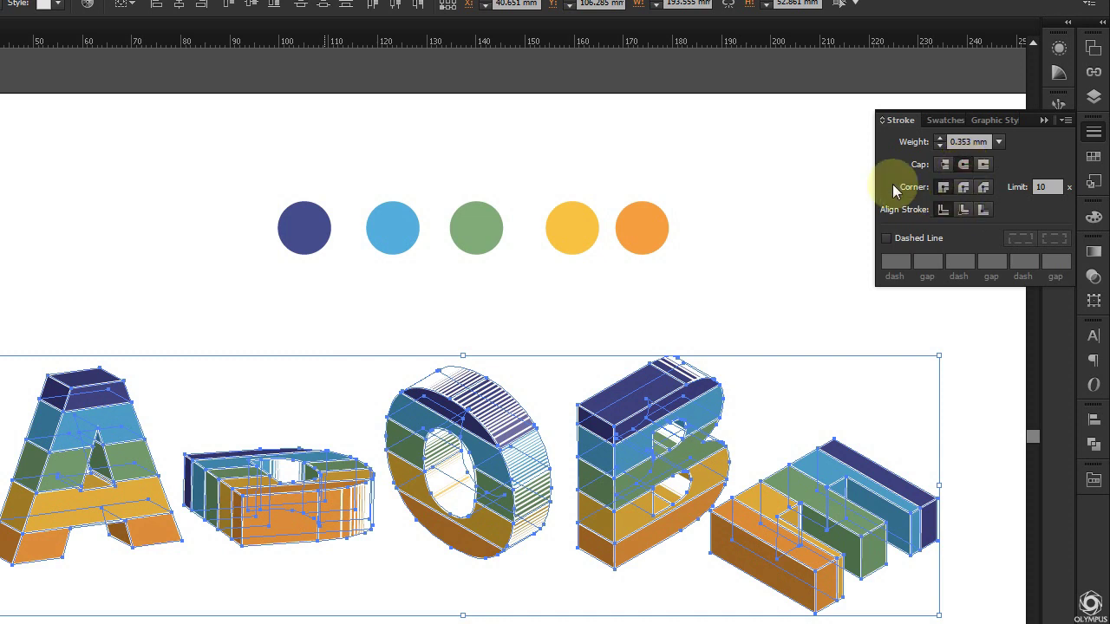
{"action": "left_click", "coordinate": [964, 188]}
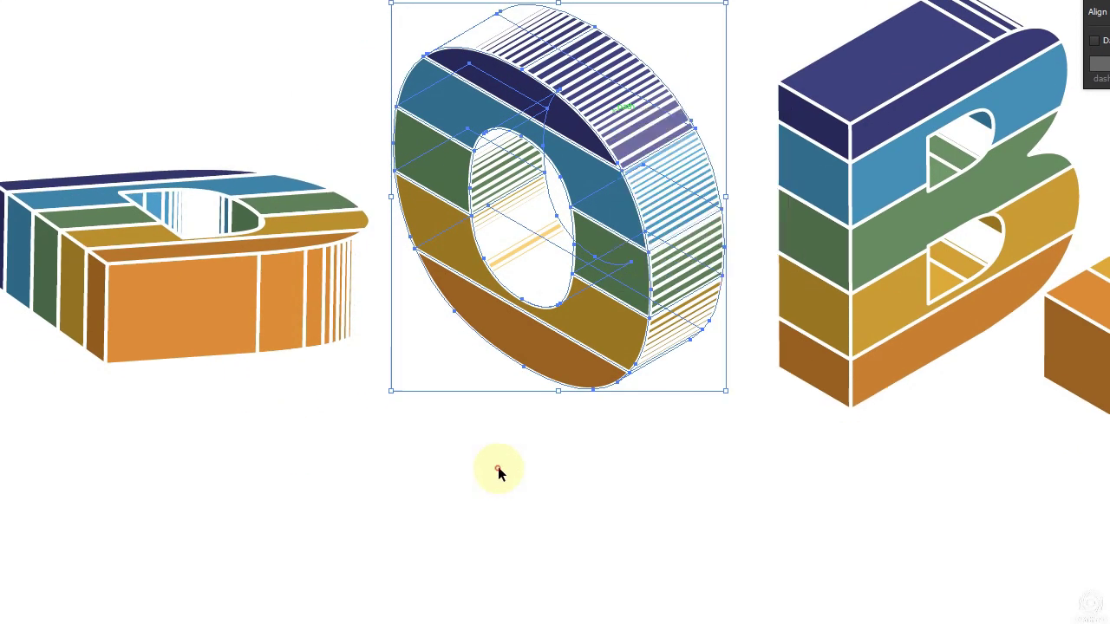
Ungroup the D twice and release the clipping mask on its orange stripes.
{"action": "left_click", "coordinate": [280, 327]}
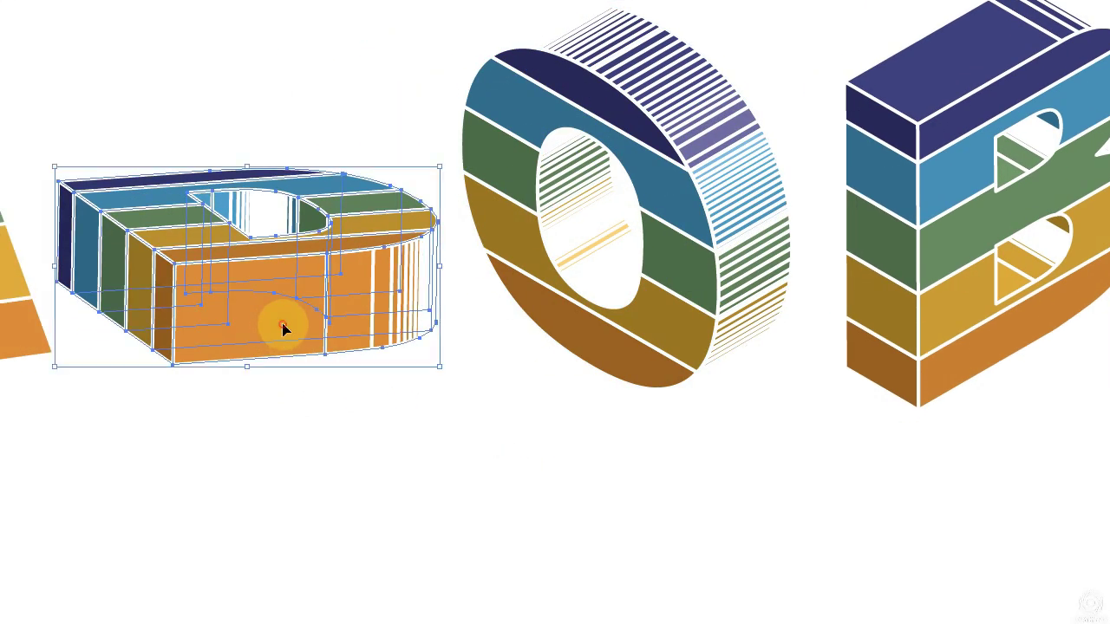
{"action": "left_click", "coordinate": [292, 227]}
{"action": "right_click", "coordinate": [349, 254]}
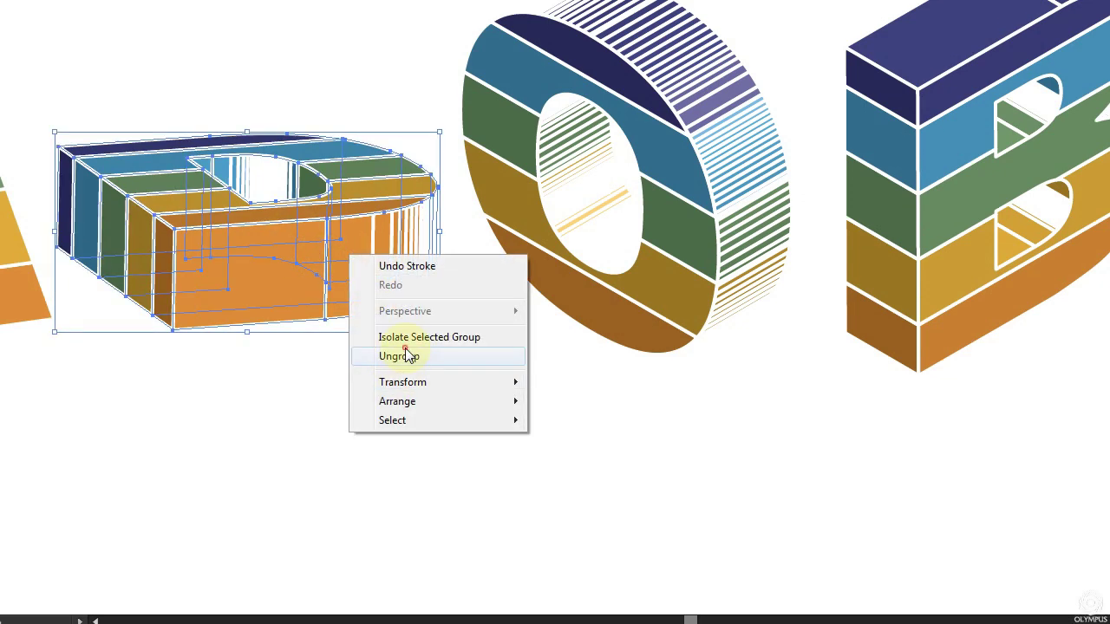
{"action": "left_click", "coordinate": [408, 356]}
{"action": "left_click", "coordinate": [390, 264]}
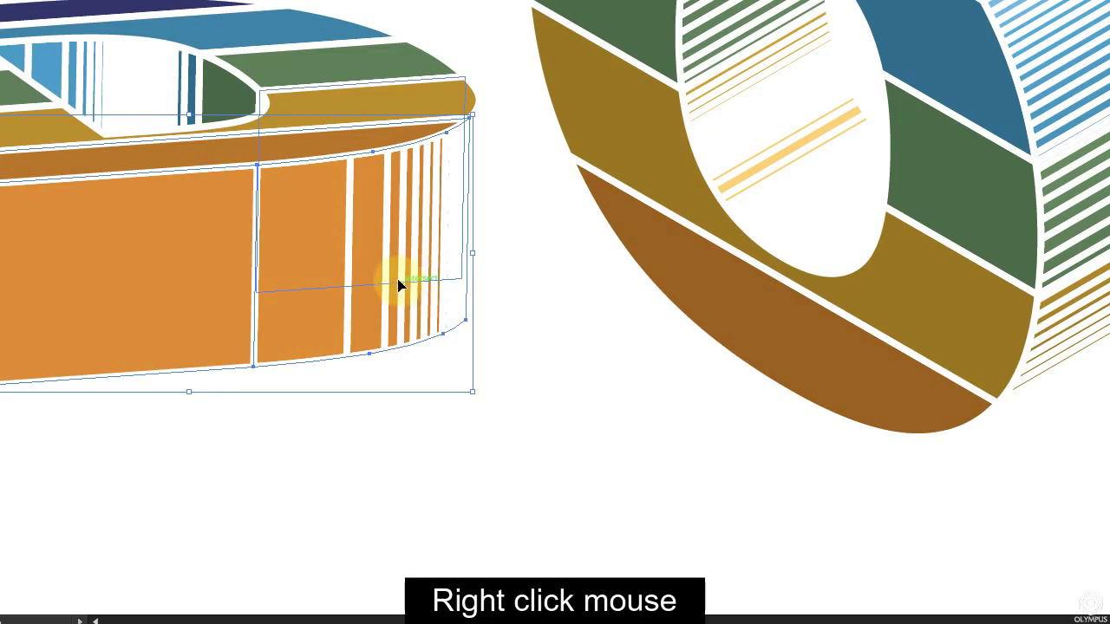
{"action": "right_click", "coordinate": [380, 260]}
{"action": "left_click", "coordinate": [420, 354]}
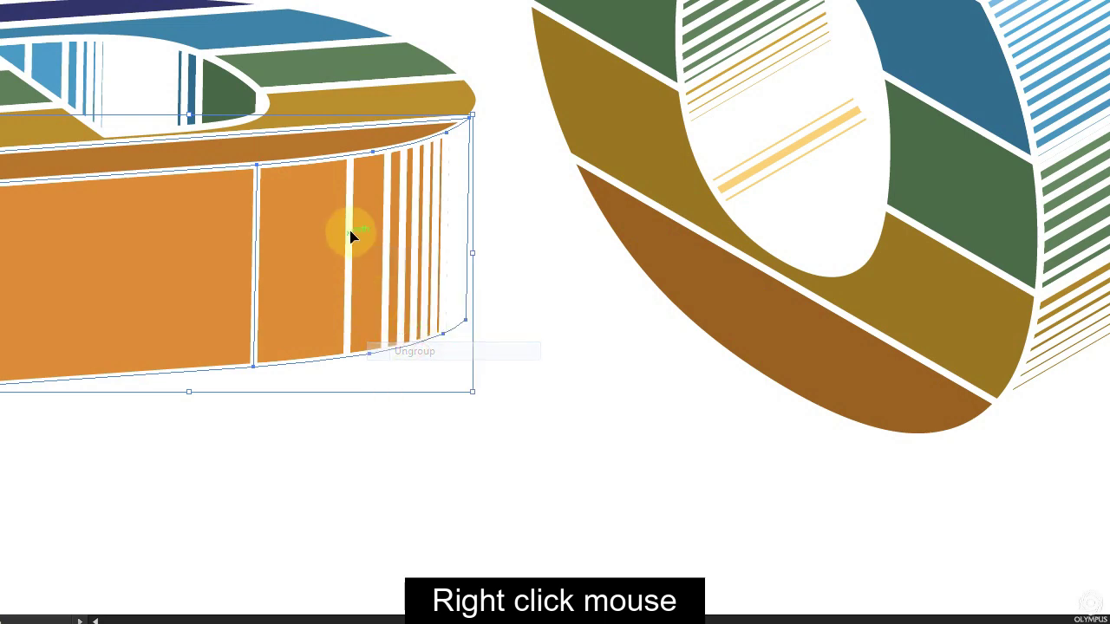
{"action": "right_click", "coordinate": [352, 233]}
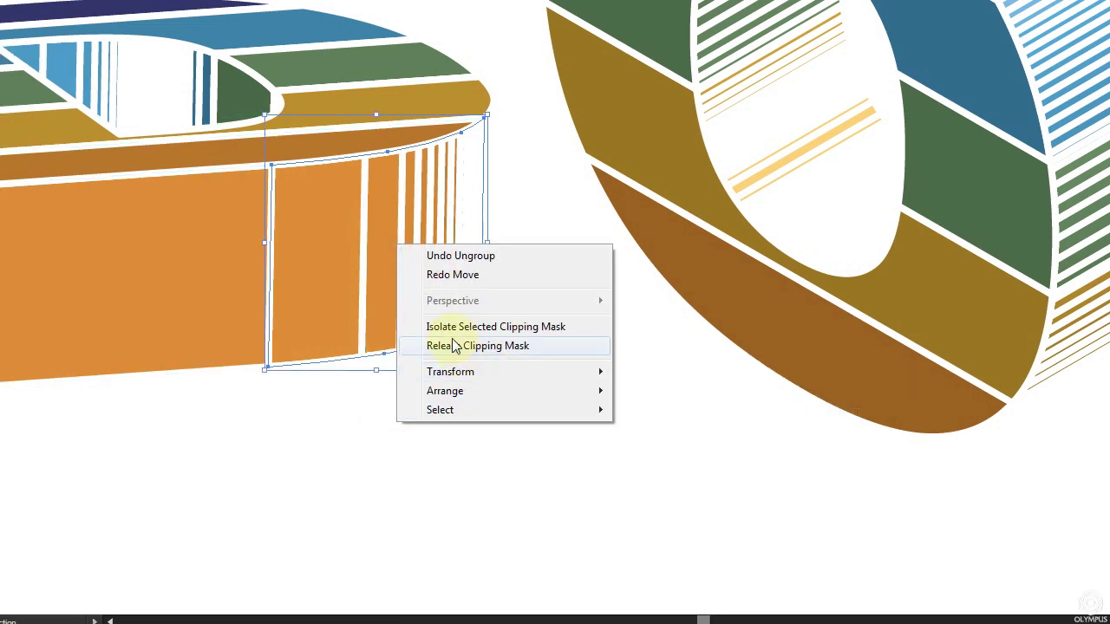
{"action": "left_click", "coordinate": [455, 346]}
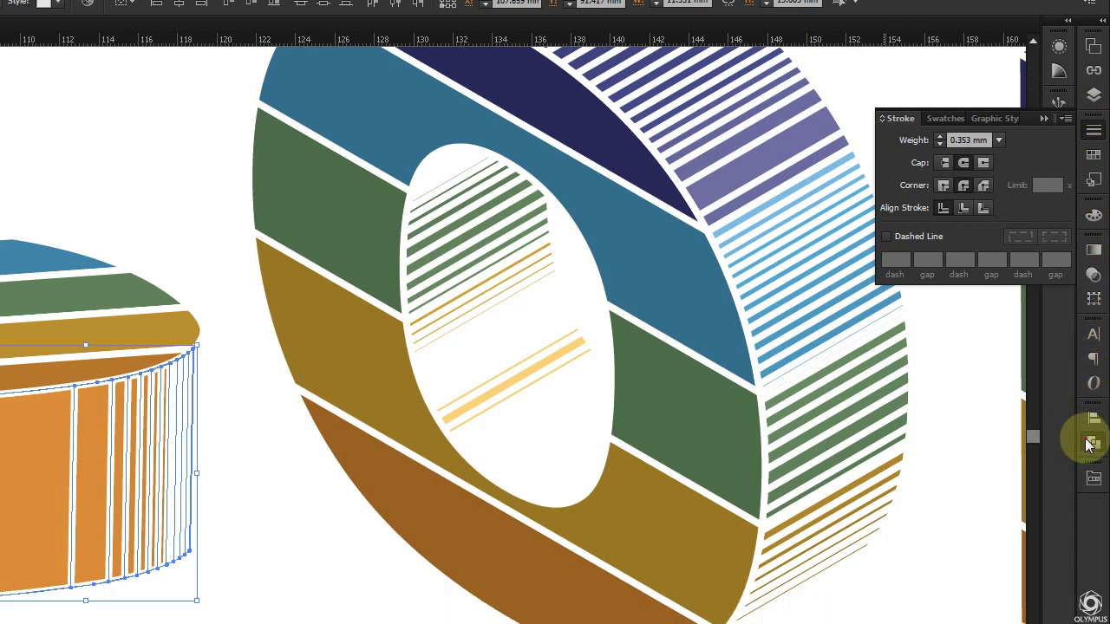
Unite the D's striped slivers into one solid orange curved side.
{"action": "left_click", "coordinate": [1093, 442]}
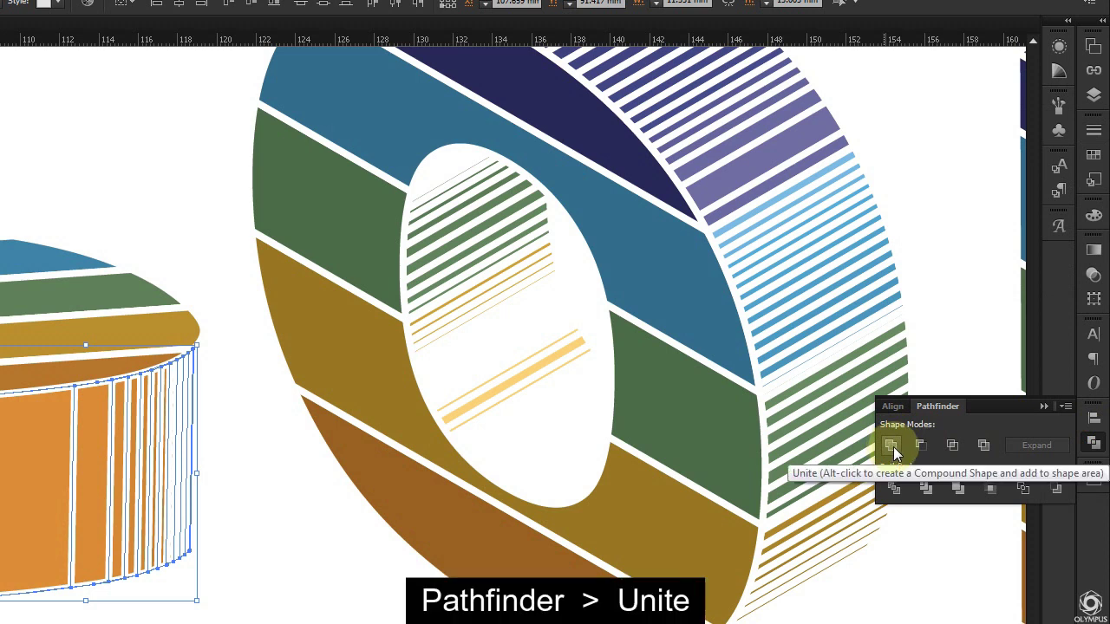
{"action": "left_click", "coordinate": [891, 446]}
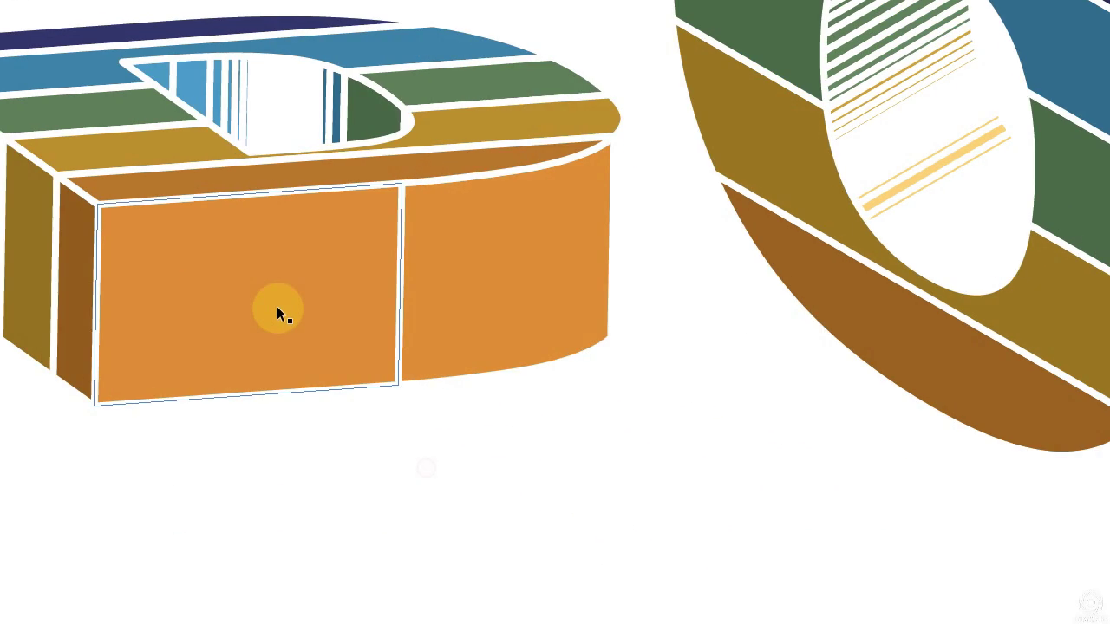
{"action": "left_click", "coordinate": [312, 301]}
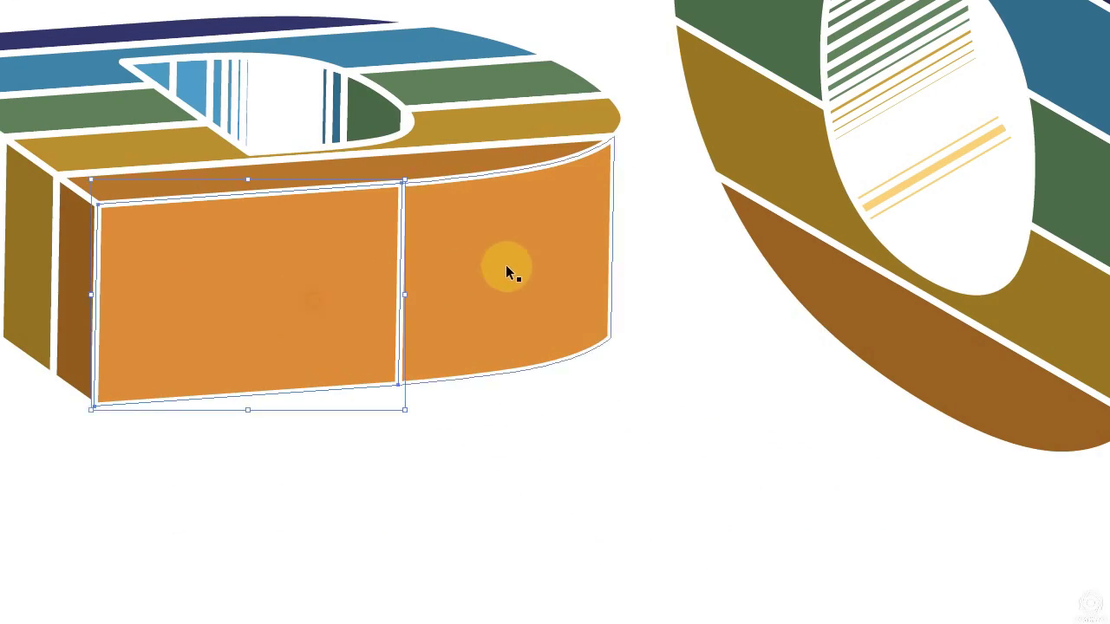
{"action": "left_click", "coordinate": [510, 263]}
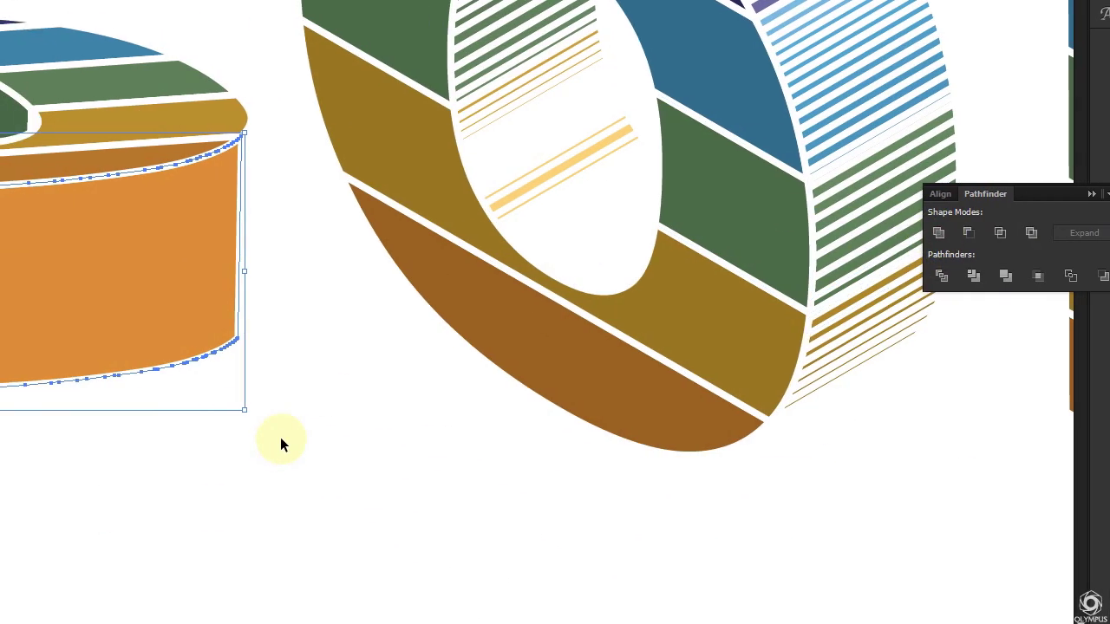
Ungroup the O and then its striped top pieces.
{"action": "left_click", "coordinate": [281, 437]}
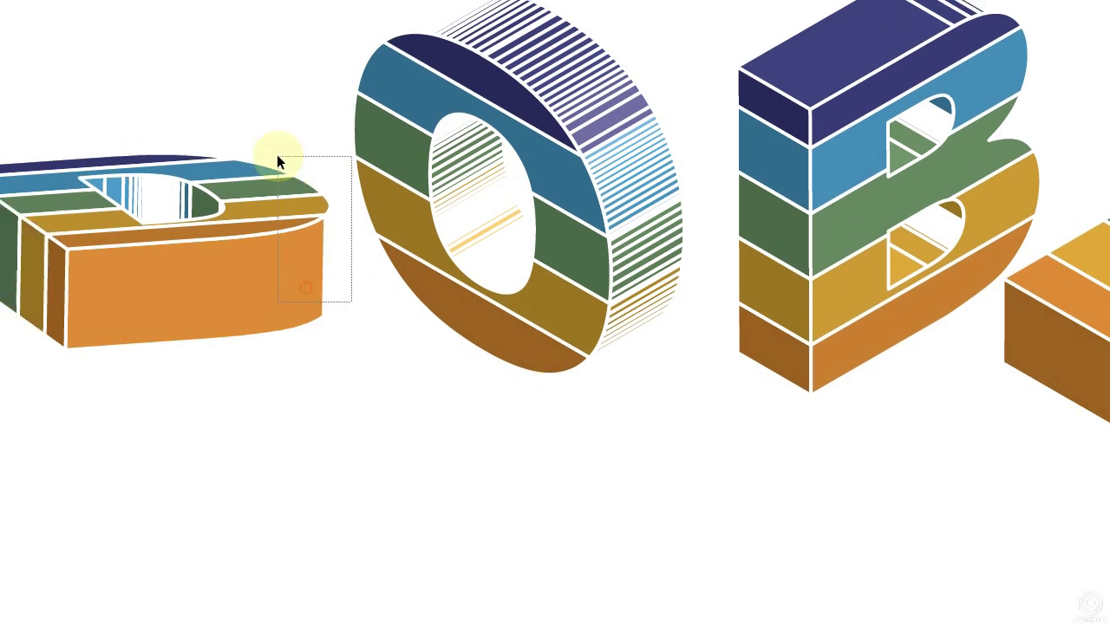
{"action": "left_click_drag", "start_coordinate": [347, 298], "coordinate": [278, 153]}
{"action": "left_click", "coordinate": [416, 364]}
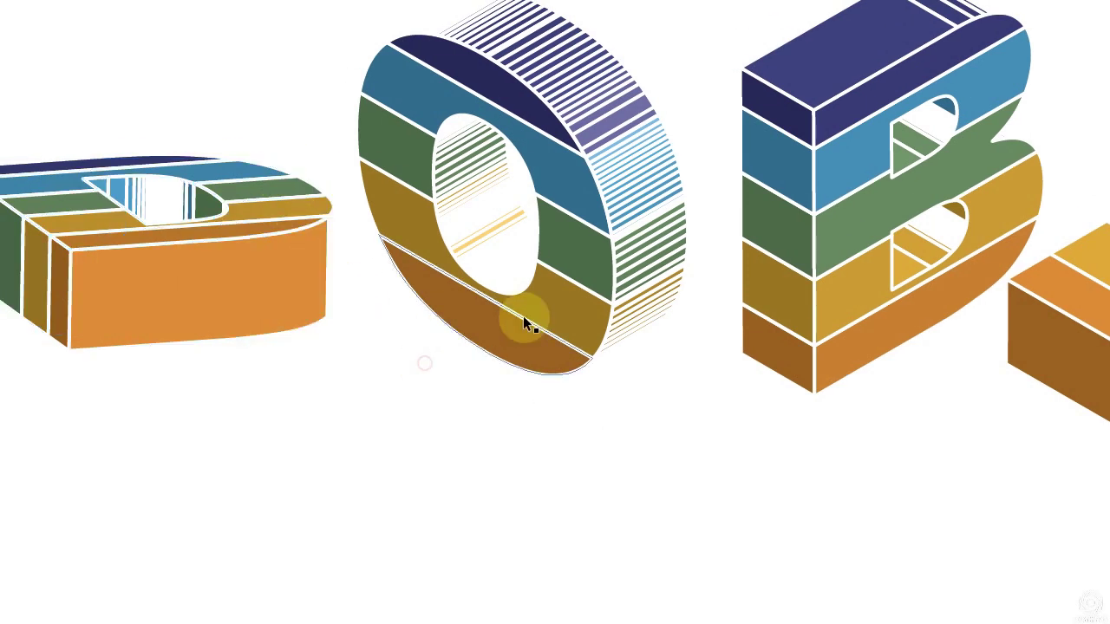
{"action": "left_click", "coordinate": [556, 332]}
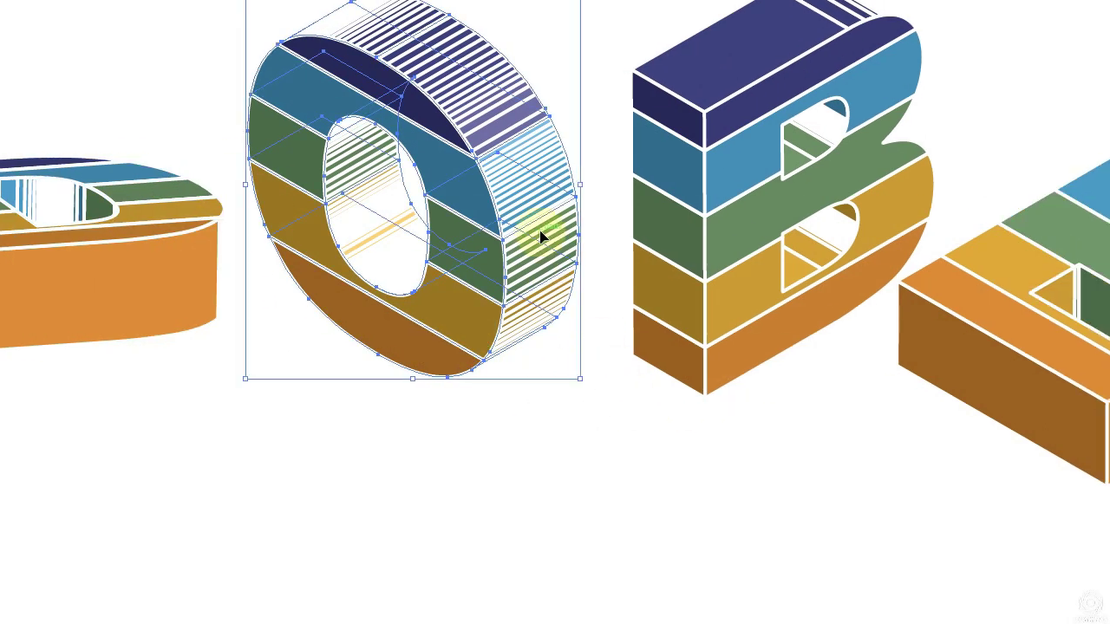
{"action": "right_click", "coordinate": [539, 211]}
{"action": "mouse_move", "coordinate": [590, 336]}
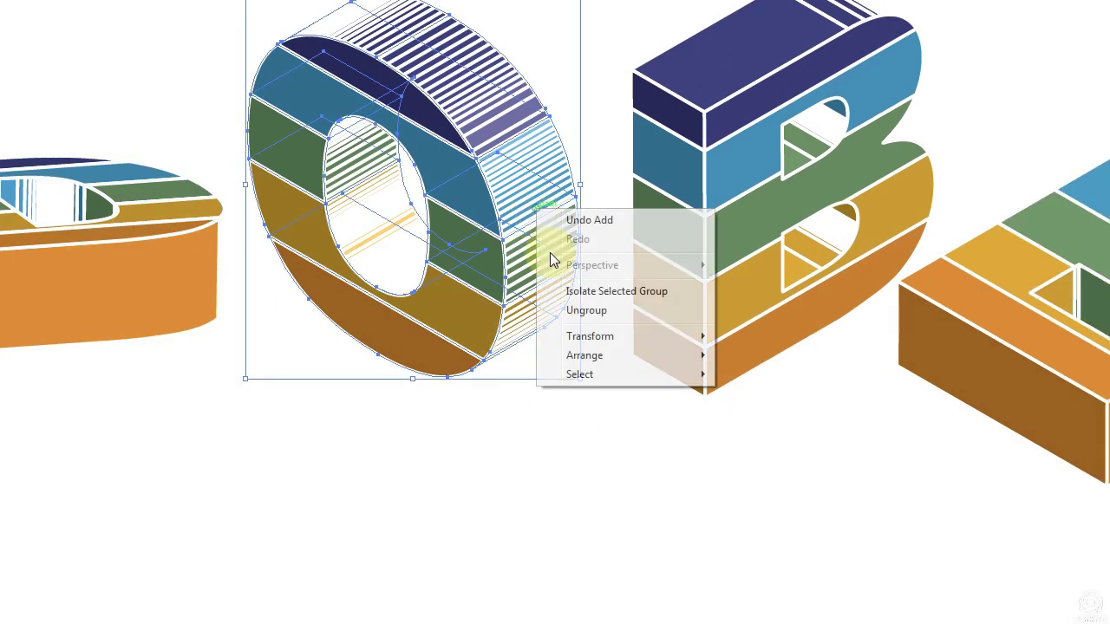
{"action": "left_click", "coordinate": [586, 309]}
{"action": "left_click", "coordinate": [509, 154]}
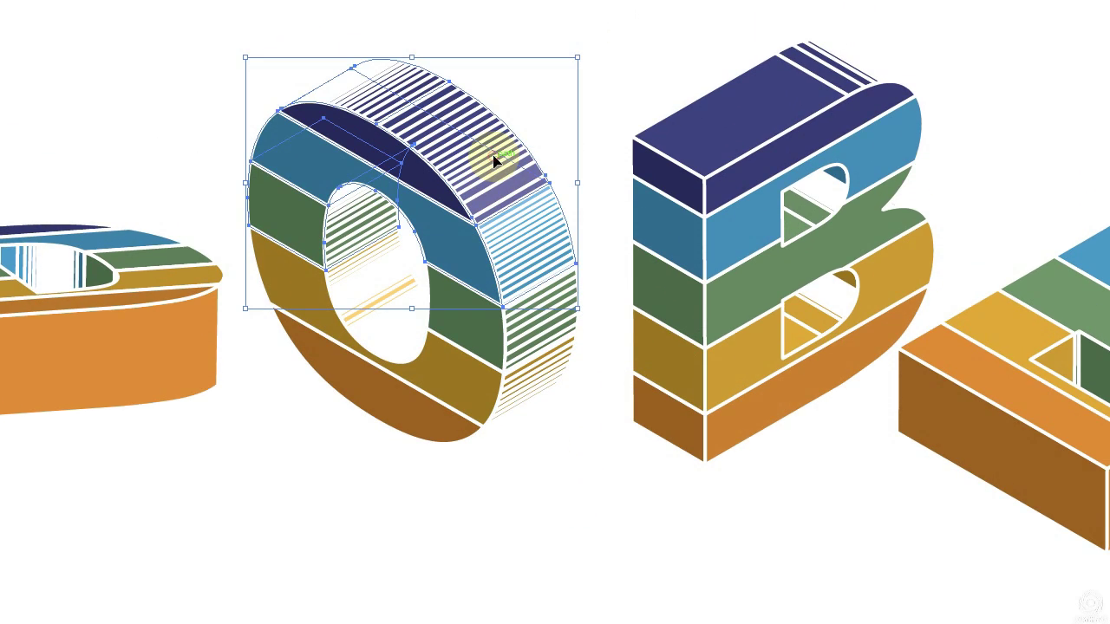
{"action": "right_click", "coordinate": [481, 161]}
{"action": "left_click", "coordinate": [525, 259]}
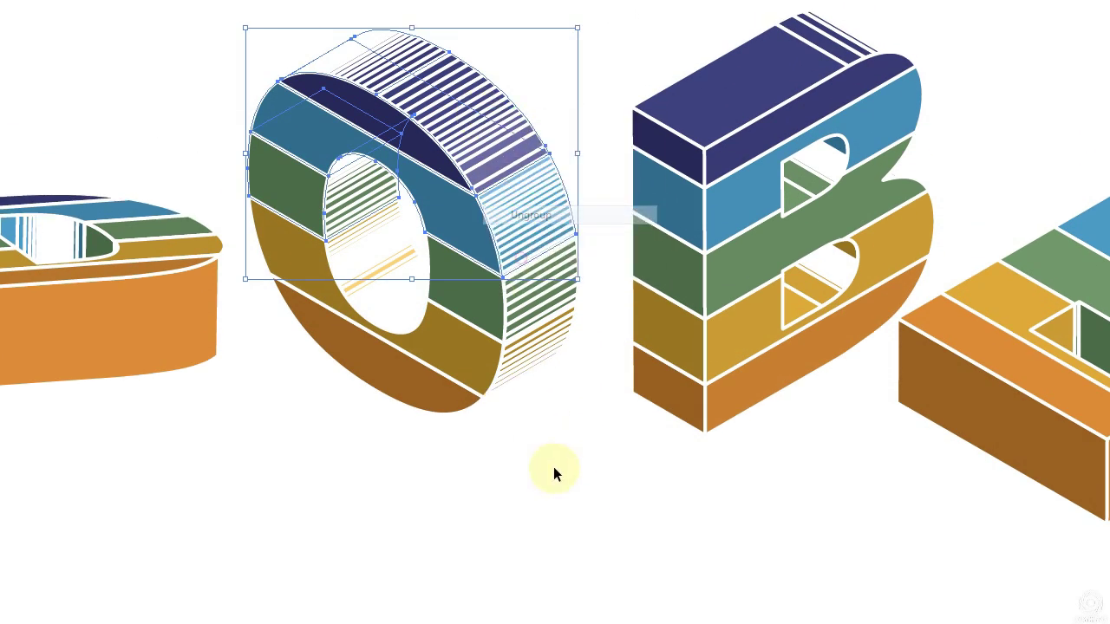
{"action": "left_click", "coordinate": [552, 468]}
Release the clipping mask on the O's top-rim stripes and unite them into one purple shape.
{"action": "left_click", "coordinate": [414, 293]}
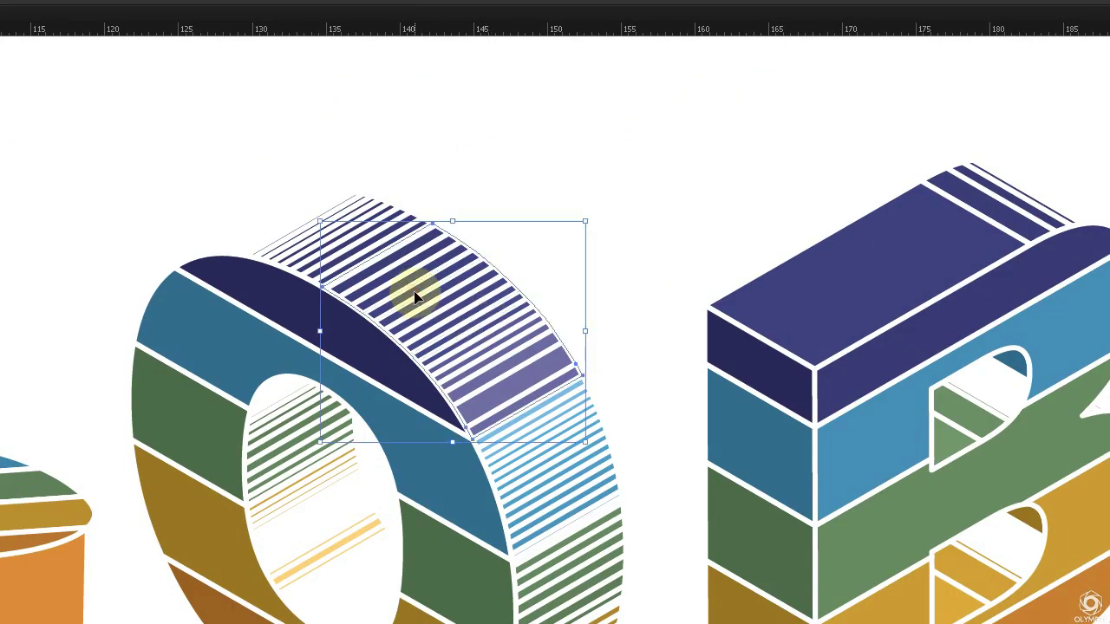
{"action": "left_click", "coordinate": [338, 244], "text": "shift"}
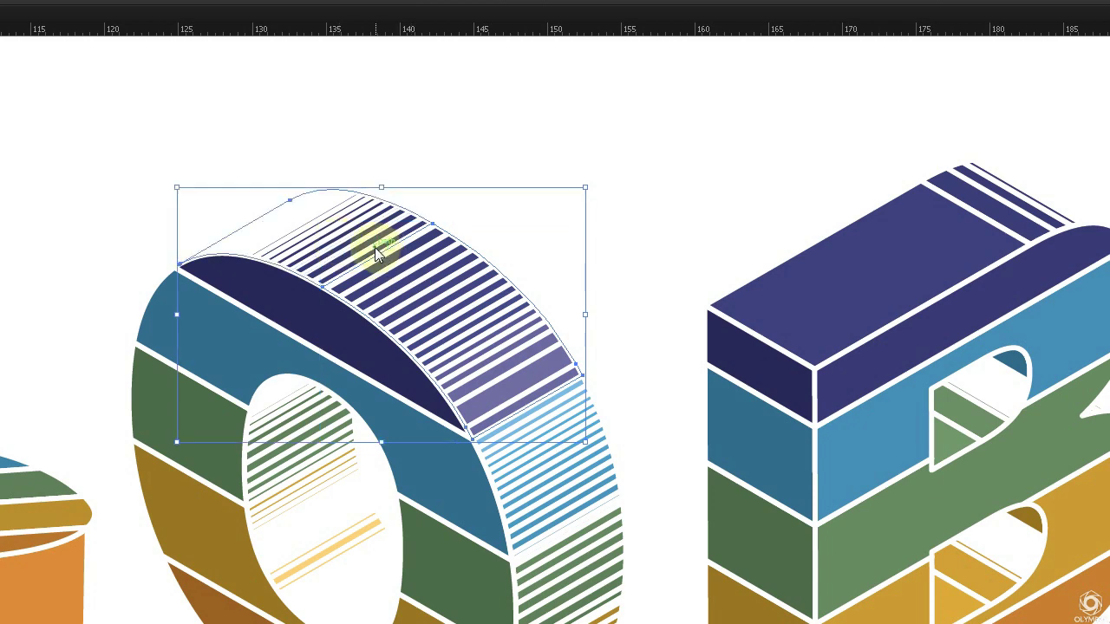
{"action": "right_click", "coordinate": [375, 247]}
{"action": "left_click", "coordinate": [446, 328]}
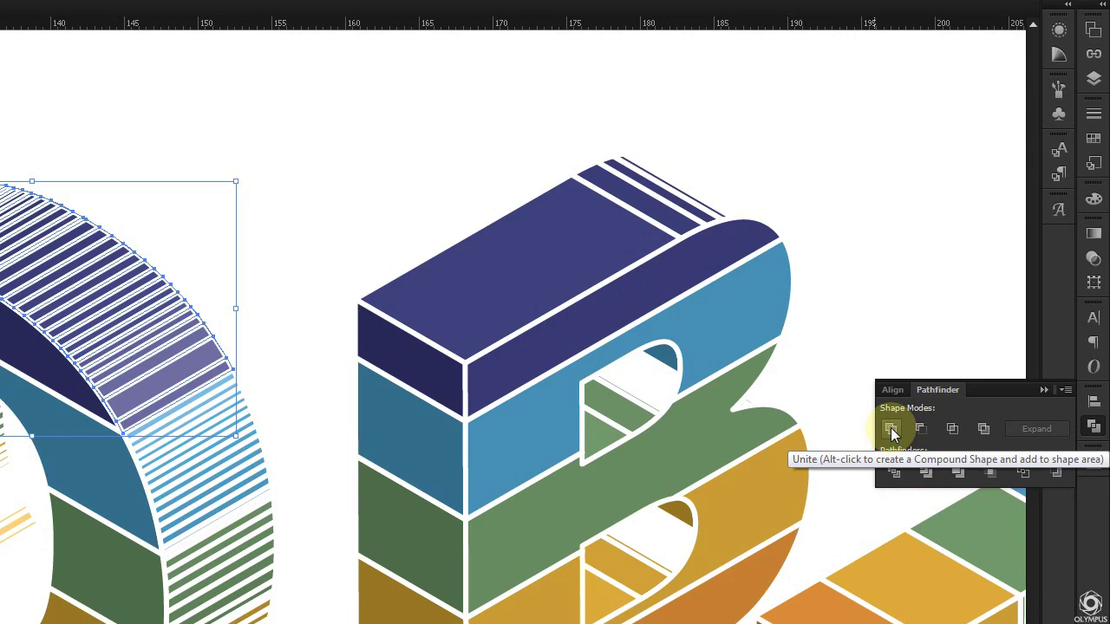
{"action": "left_click", "coordinate": [892, 429]}
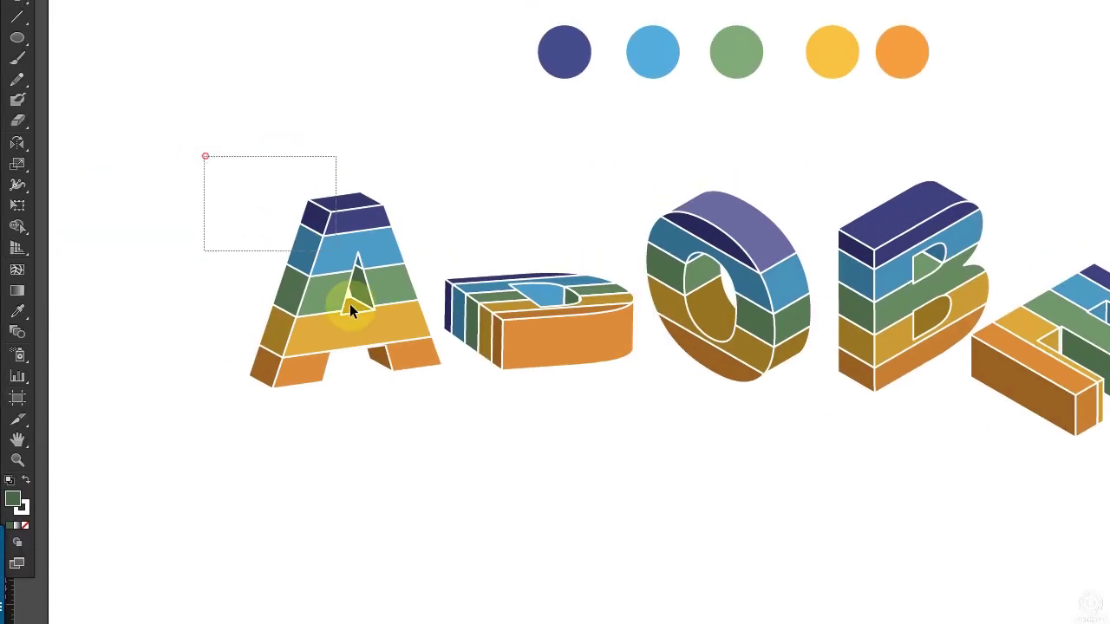
Check the A and D selections and regroup the O's pieces together.
{"action": "left_click_drag", "start_coordinate": [425, 422], "coordinate": [426, 419]}
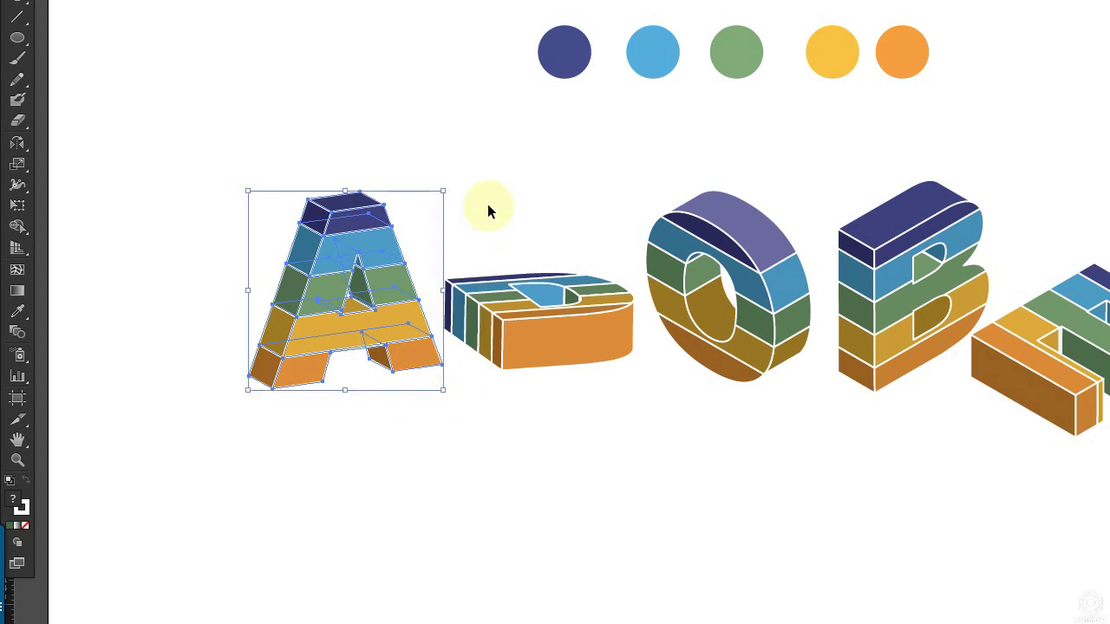
{"action": "left_click_drag", "start_coordinate": [449, 225], "coordinate": [521, 282]}
{"action": "left_click_drag", "start_coordinate": [618, 365], "coordinate": [619, 369]}
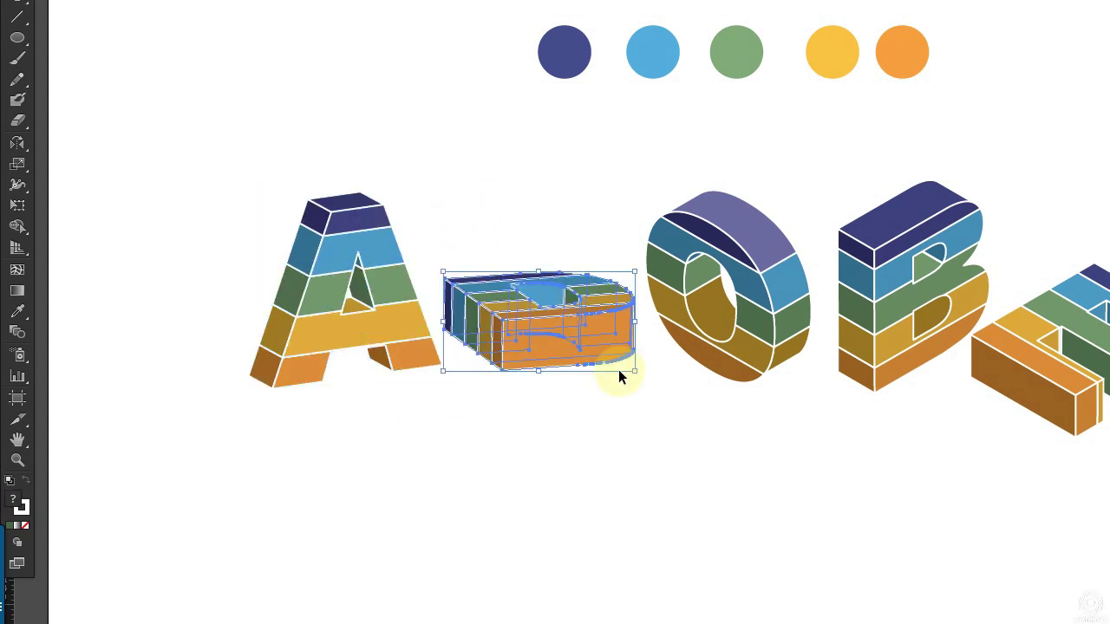
{"action": "left_click", "coordinate": [623, 388]}
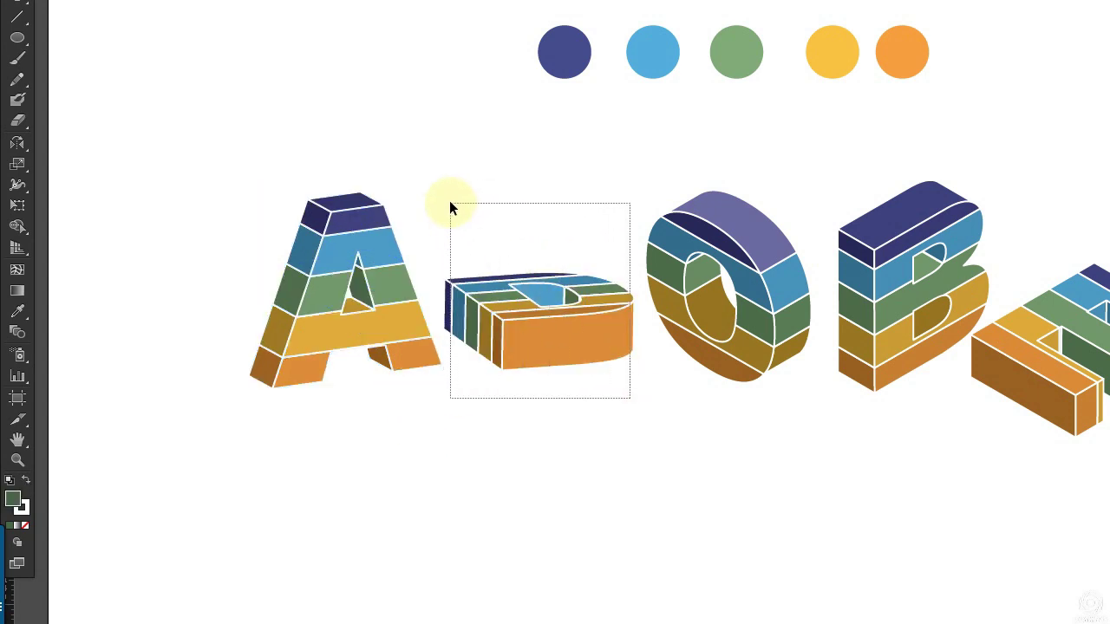
{"action": "left_click_drag", "start_coordinate": [444, 195], "coordinate": [444, 195]}
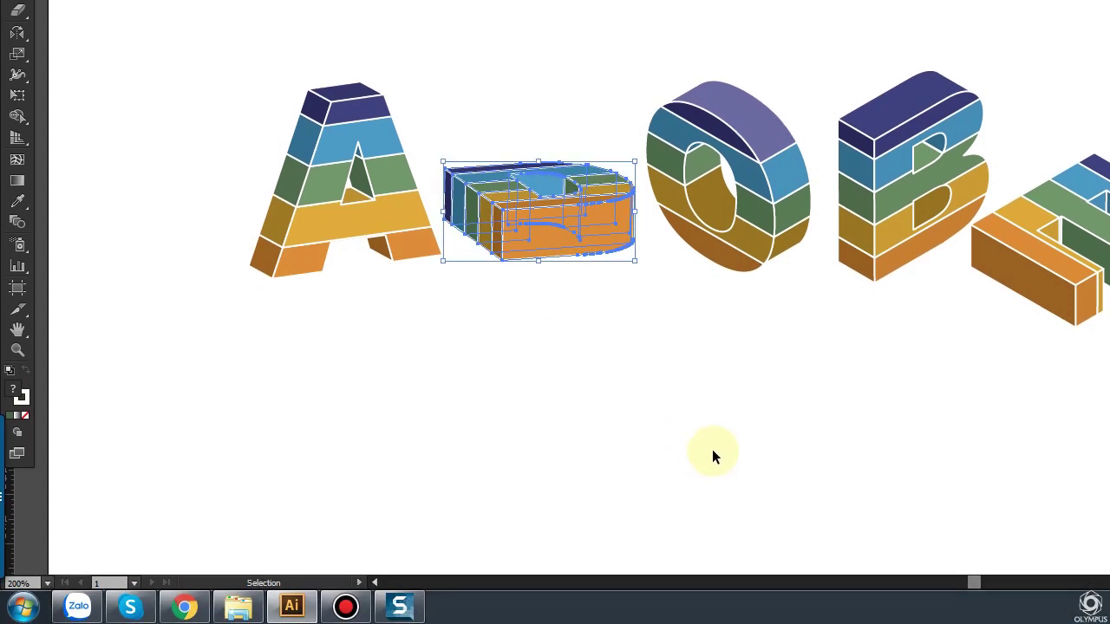
{"action": "left_click", "coordinate": [740, 365]}
{"action": "left_click_drag", "start_coordinate": [815, 297], "coordinate": [645, 75]}
{"action": "key", "text": "ctrl+g"}
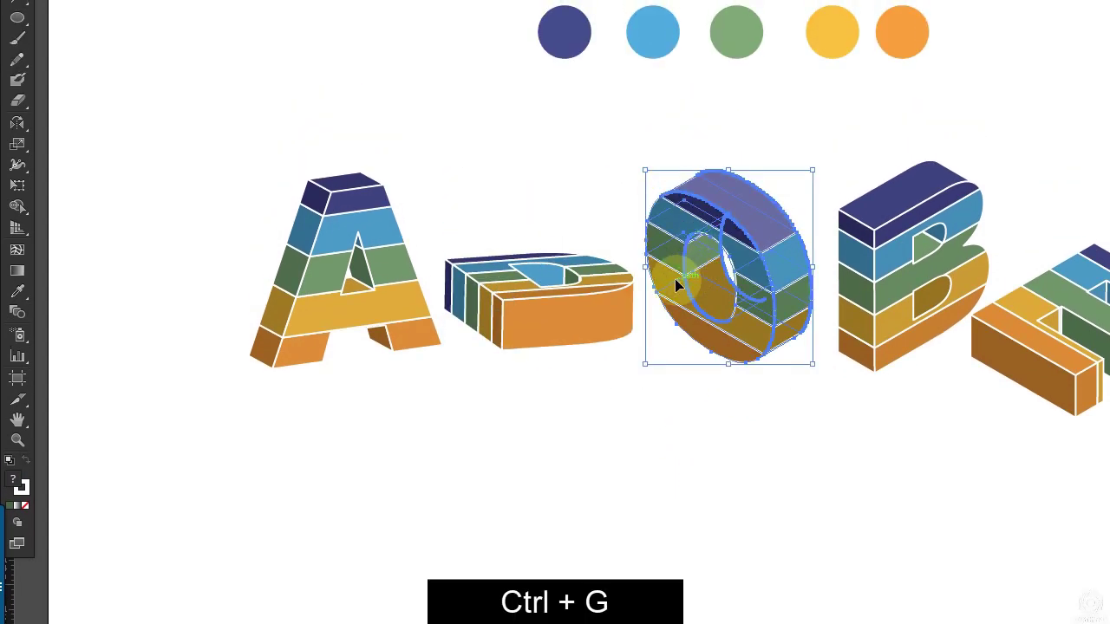
{"action": "left_click", "coordinate": [798, 425]}
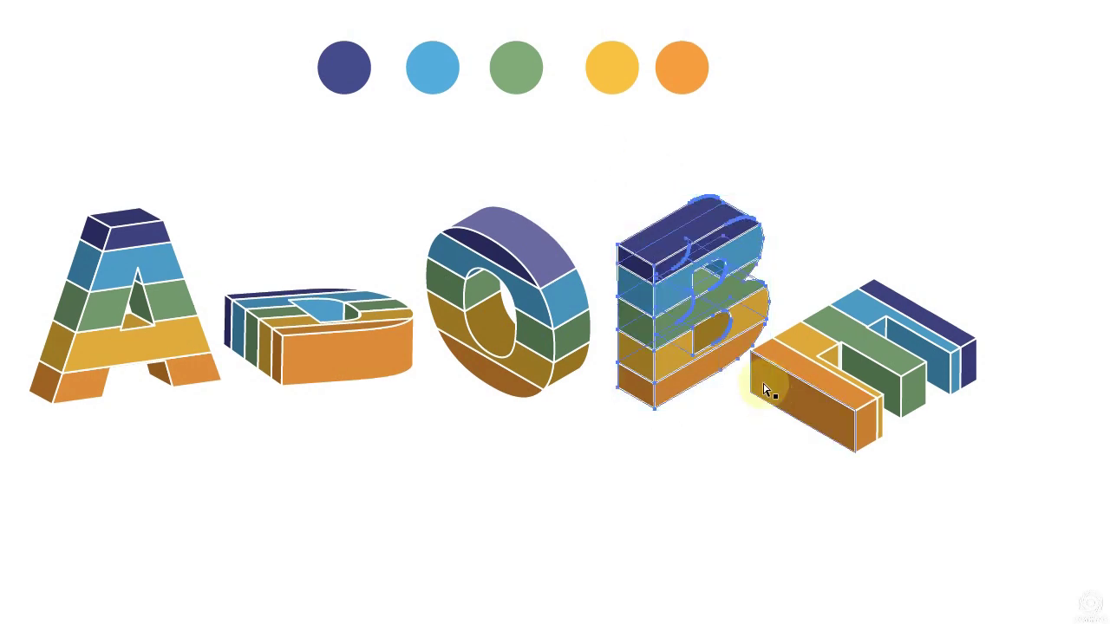
Select all the ADOBE letters, copy them, and paste a duplicate in front.
{"action": "left_click_drag", "start_coordinate": [980, 465], "coordinate": [277, 182]}
{"action": "left_click", "coordinate": [830, 435]}
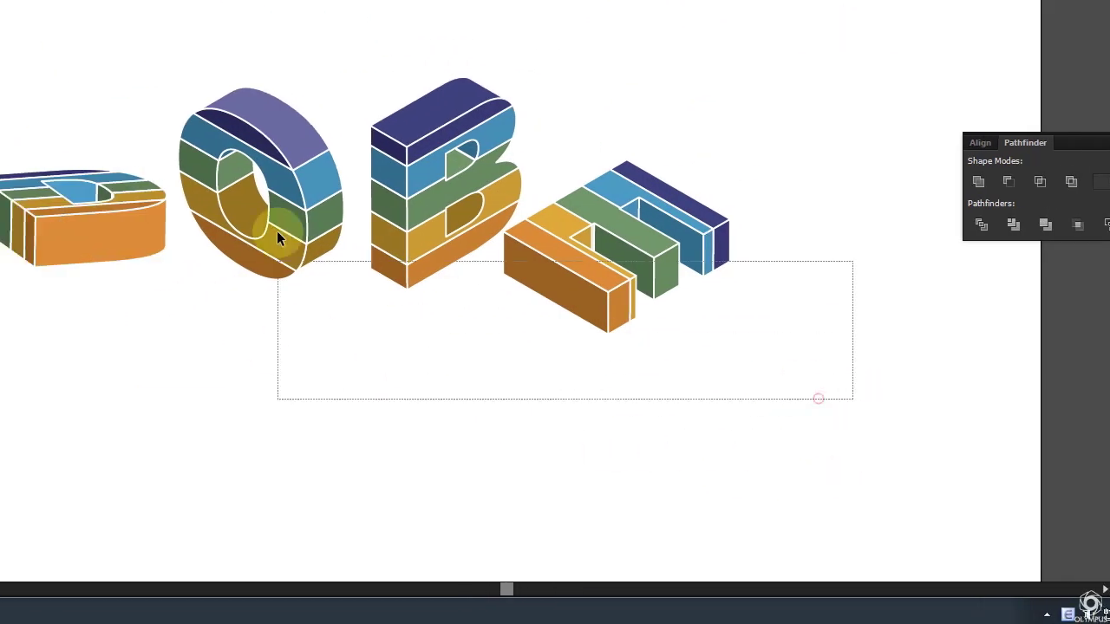
{"action": "left_click_drag", "start_coordinate": [831, 434], "coordinate": [17, 87]}
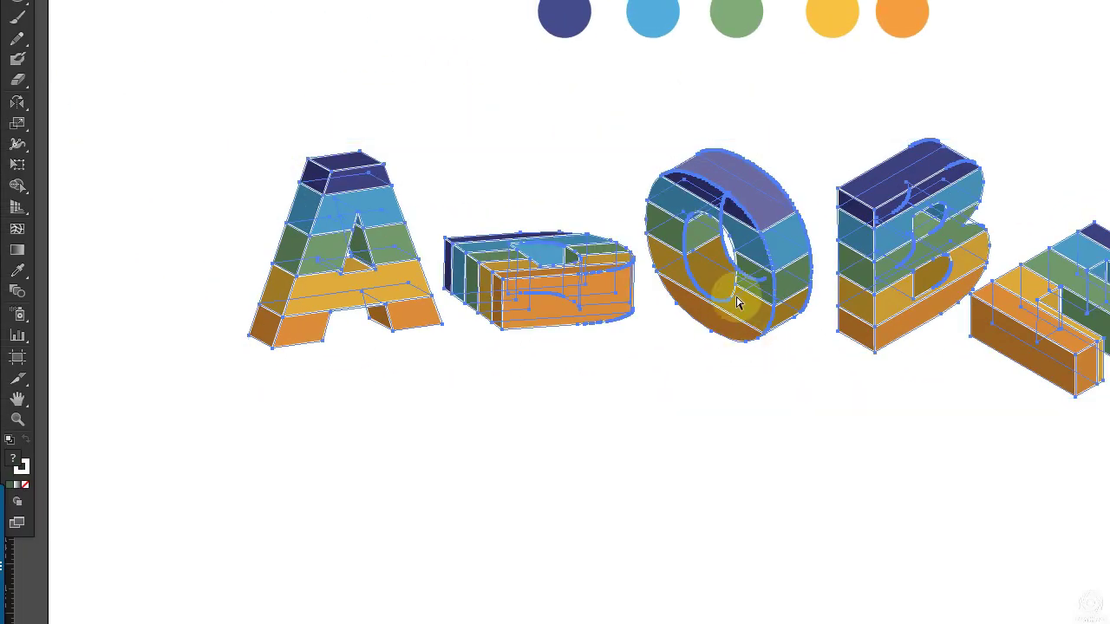
{"action": "key", "text": "ctrl+c"}
{"action": "key", "text": "ctrl+f"}
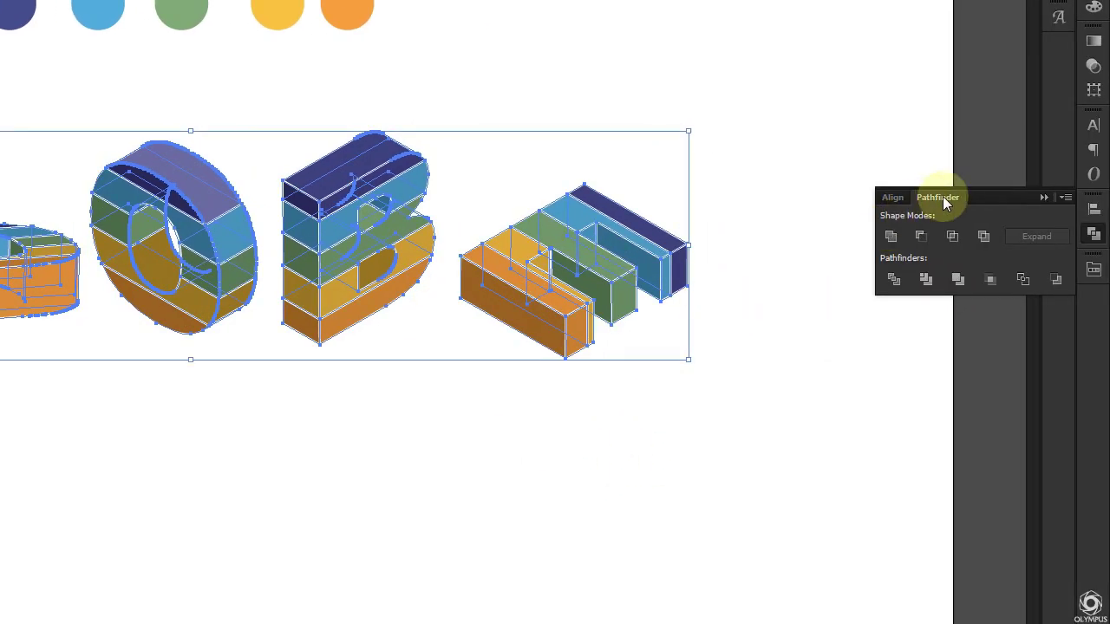
Unite the duplicate into a compound shape, release its compound path, and send it to back.
{"action": "left_click", "coordinate": [889, 239]}
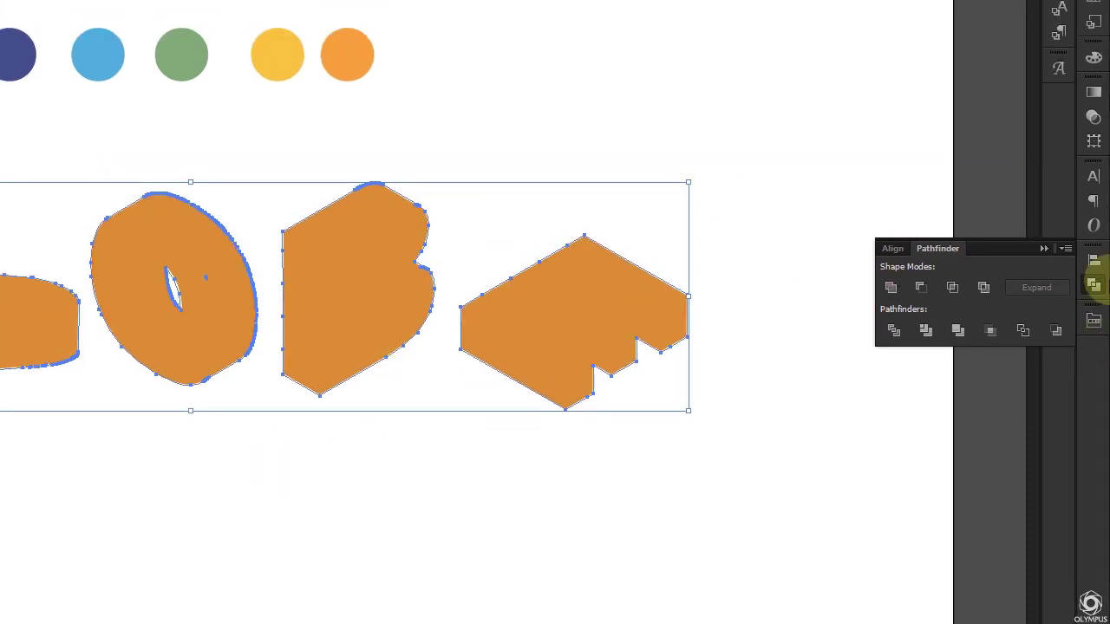
{"action": "left_click", "coordinate": [1065, 249]}
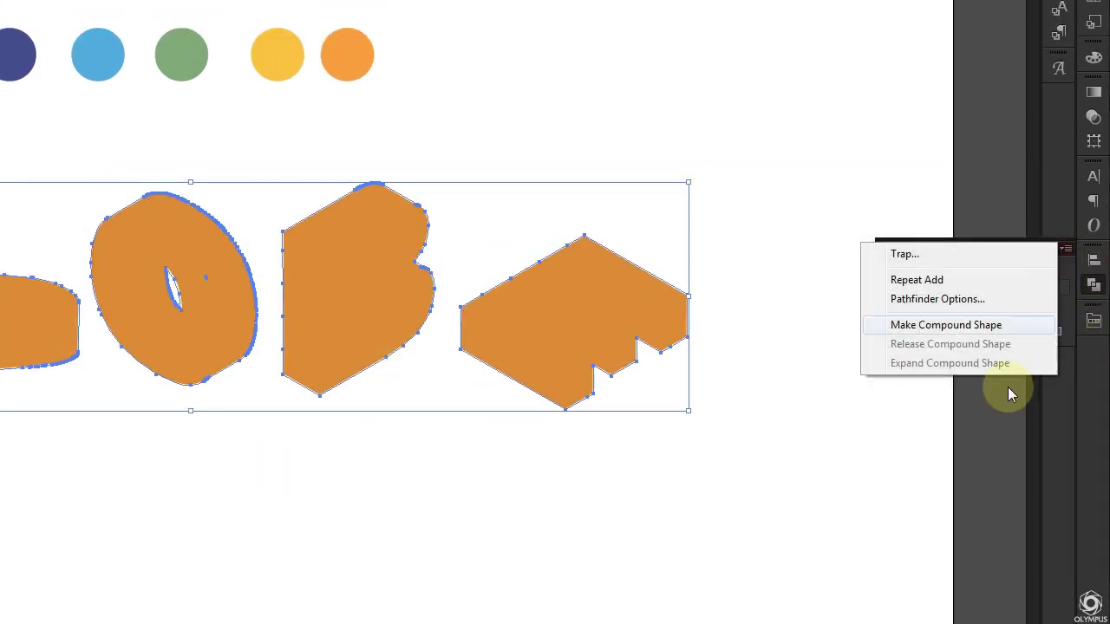
{"action": "left_click", "coordinate": [968, 327]}
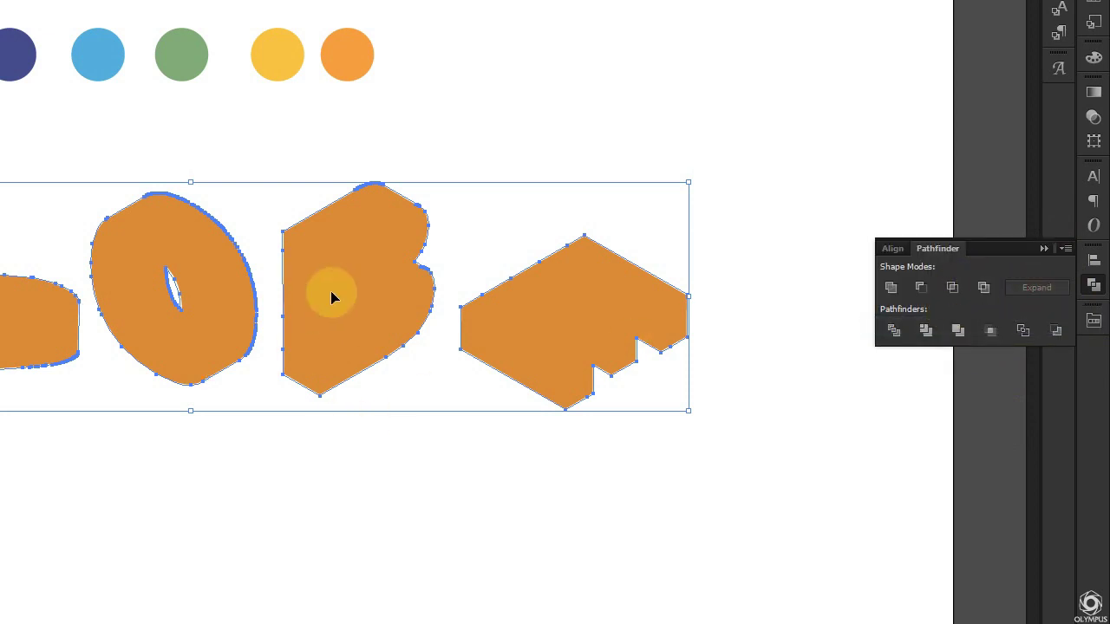
{"action": "right_click", "coordinate": [277, 271]}
{"action": "left_click", "coordinate": [368, 373]}
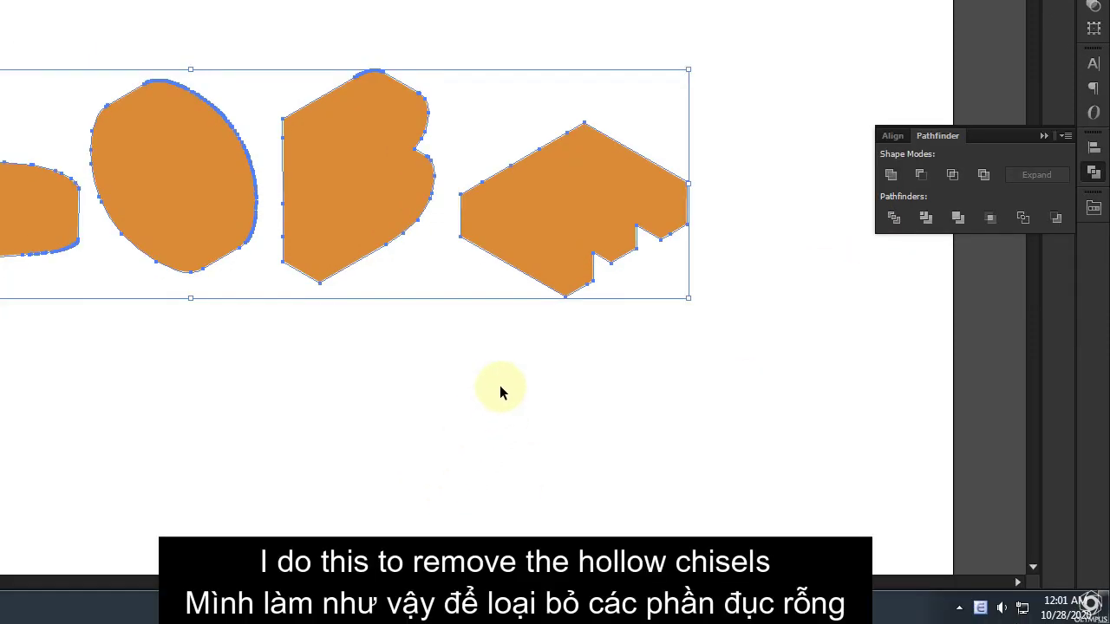
{"action": "key", "text": "ctrl+shift+bracketleft"}
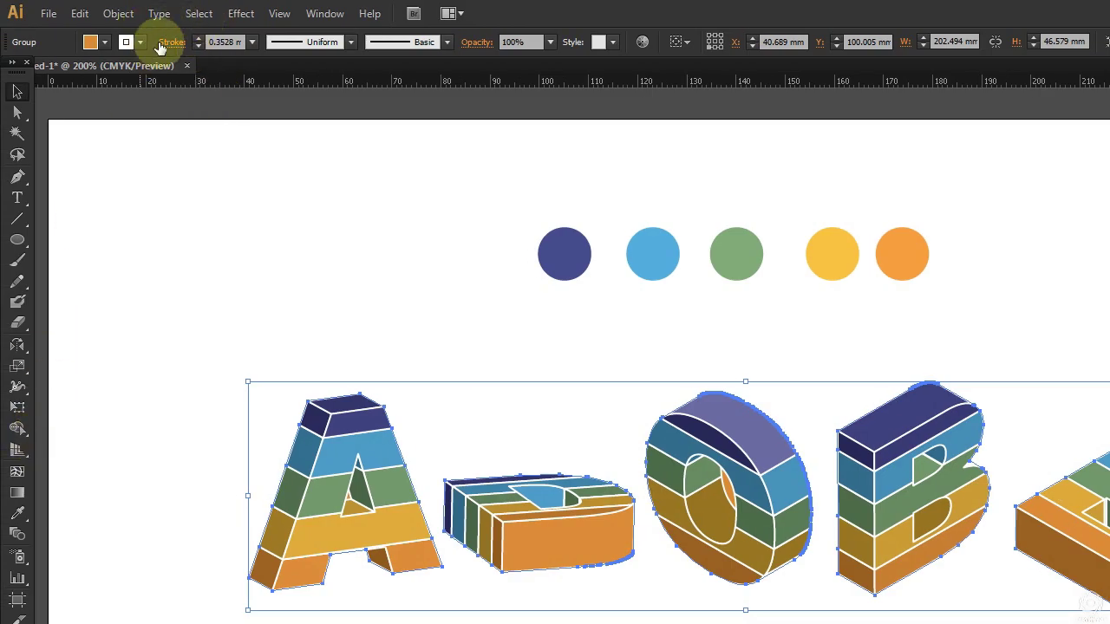
Offset the silhouette path by 1 mm with round joins and fill it white.
{"action": "left_click", "coordinate": [118, 13]}
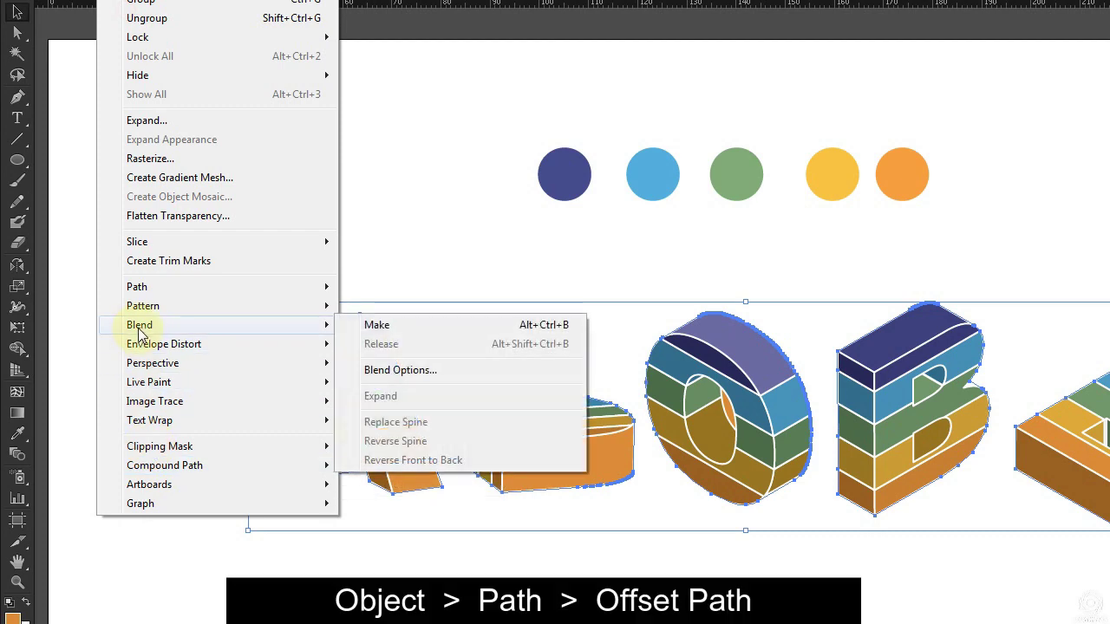
{"action": "mouse_move", "coordinate": [137, 286]}
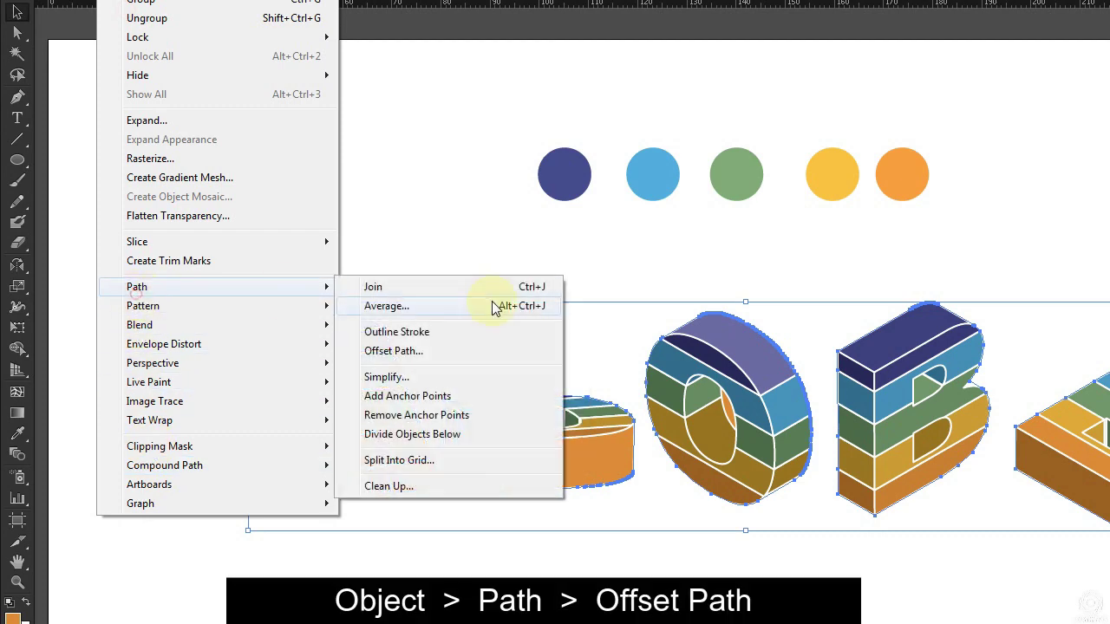
{"action": "left_click", "coordinate": [394, 350]}
{"action": "left_click", "coordinate": [685, 394]}
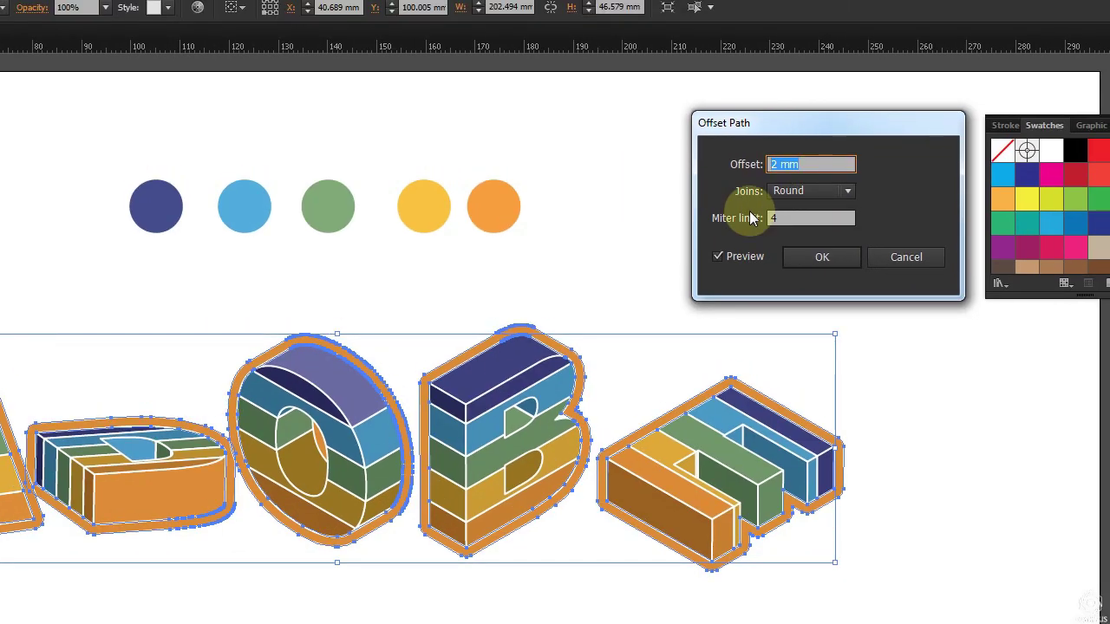
{"action": "type", "text": "1"}
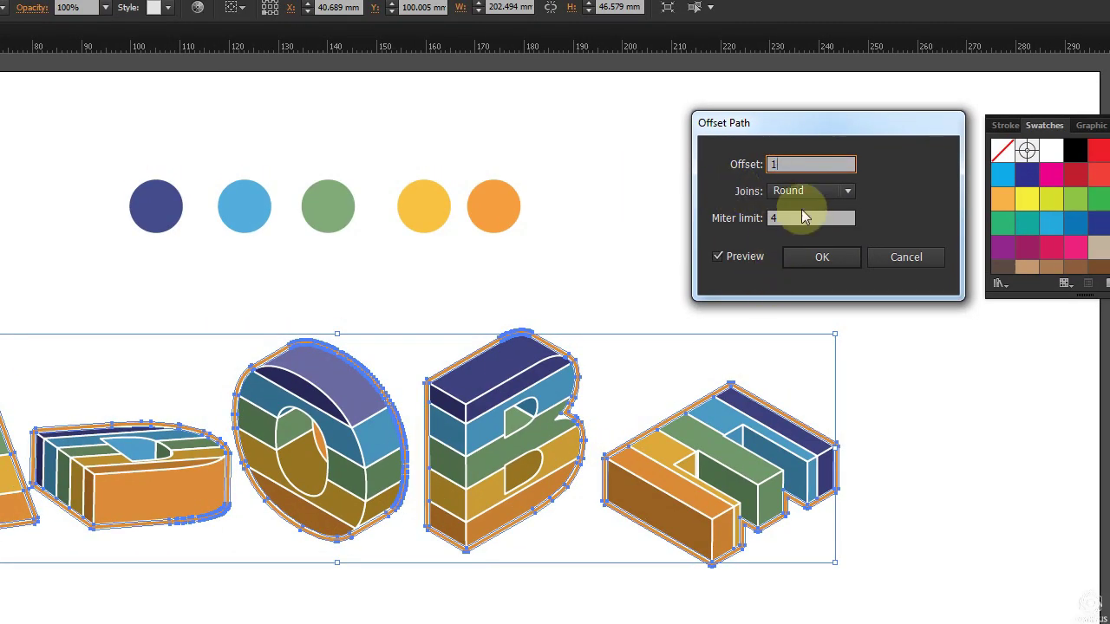
{"action": "left_click", "coordinate": [798, 192]}
{"action": "left_click", "coordinate": [796, 227]}
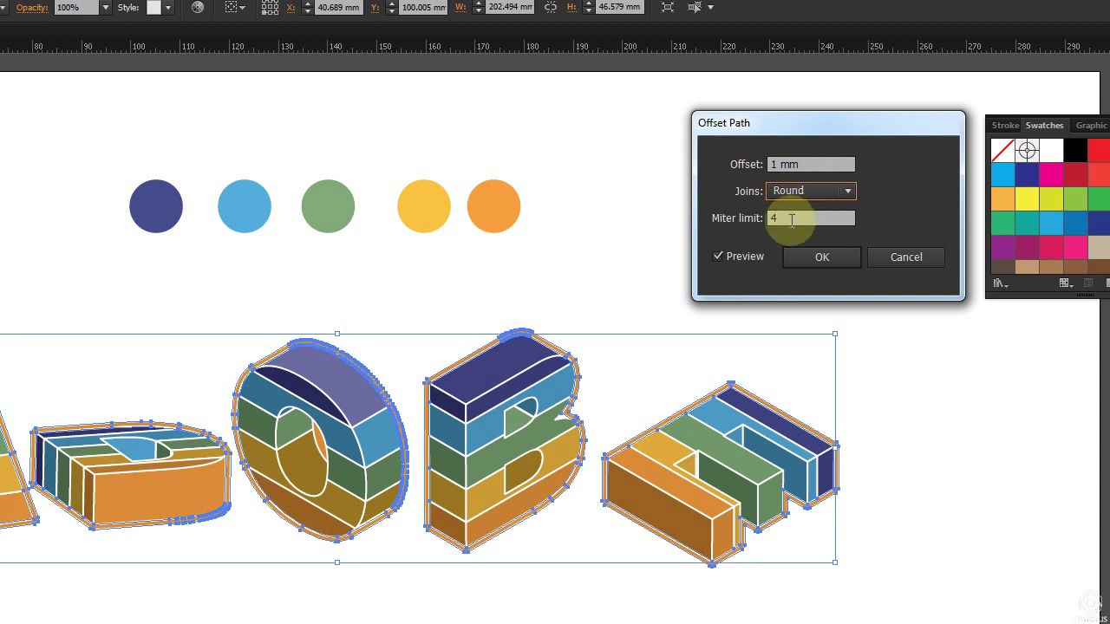
{"action": "left_click", "coordinate": [821, 256]}
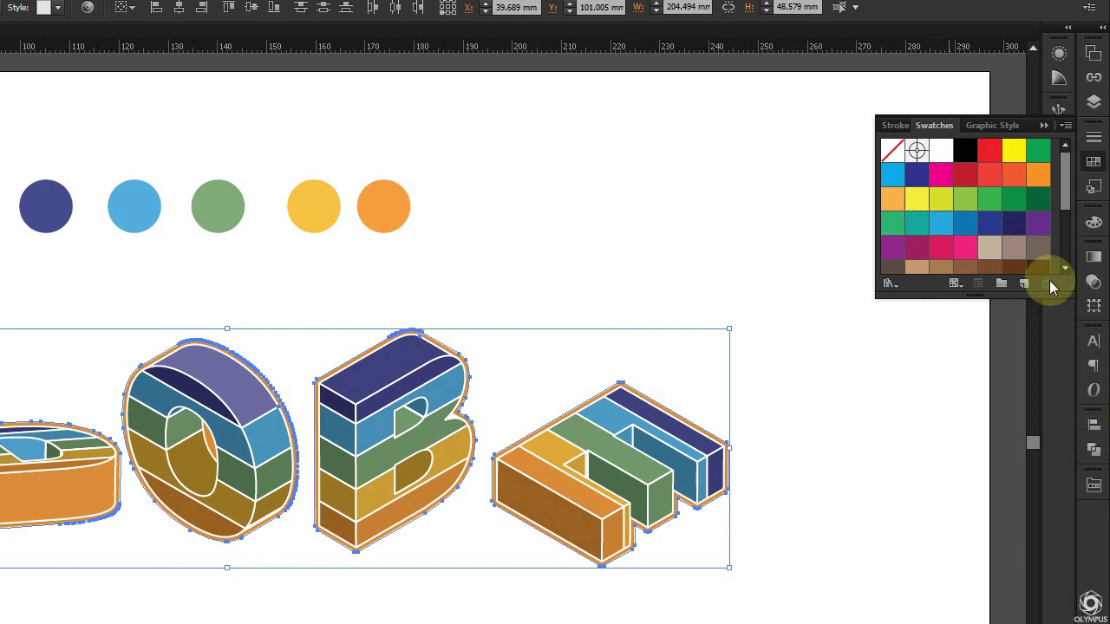
{"action": "left_click", "coordinate": [964, 154]}
{"action": "left_click", "coordinate": [582, 208]}
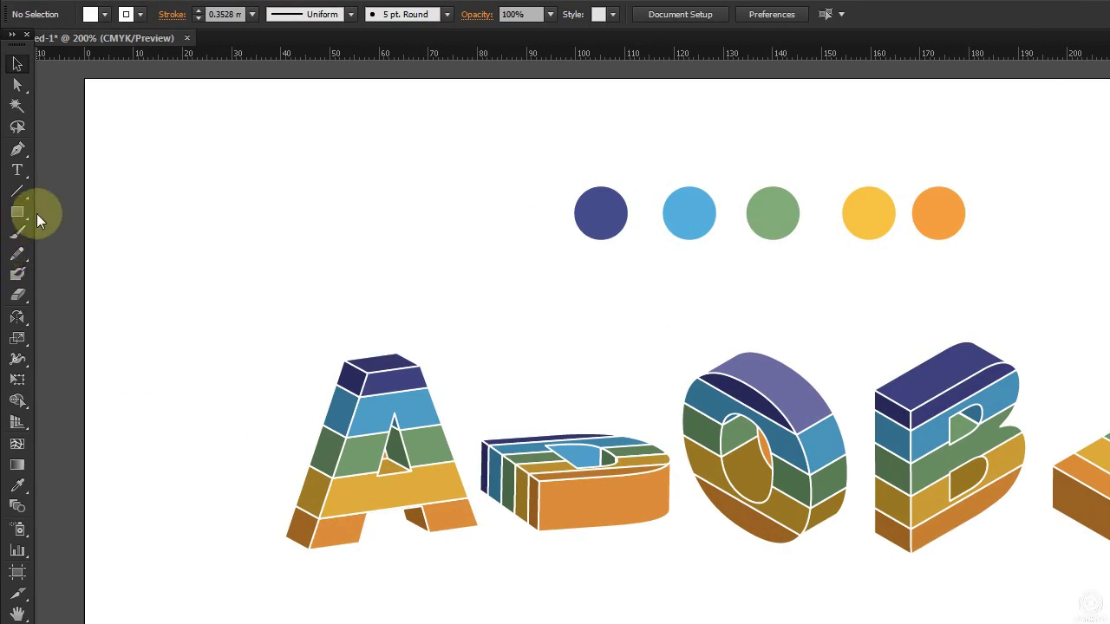
Draw a purple rectangle across the artboard and brush a white dot above the letters.
{"action": "left_click", "coordinate": [18, 211]}
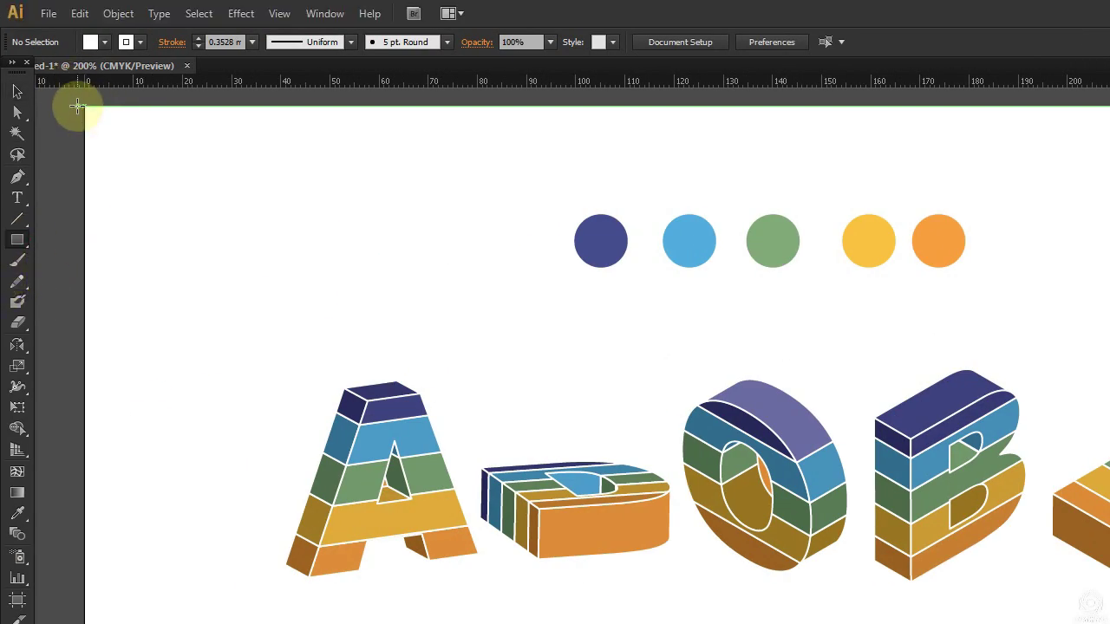
{"action": "left_click_drag", "start_coordinate": [84, 106], "coordinate": [587, 312]}
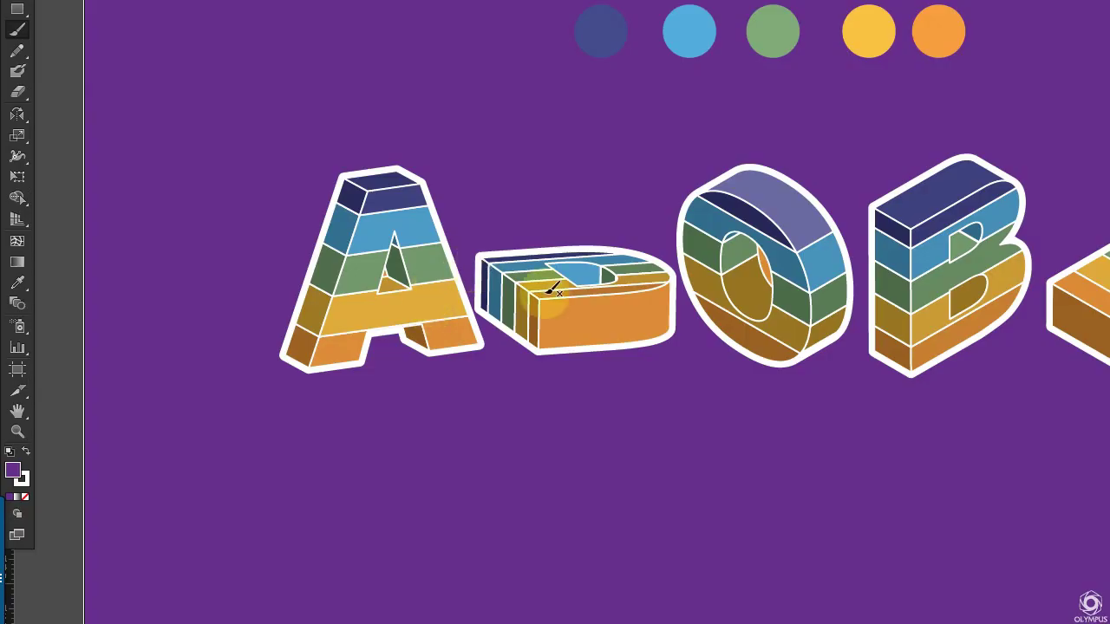
{"action": "key", "text": "b"}
{"action": "left_click", "coordinate": [498, 182]}
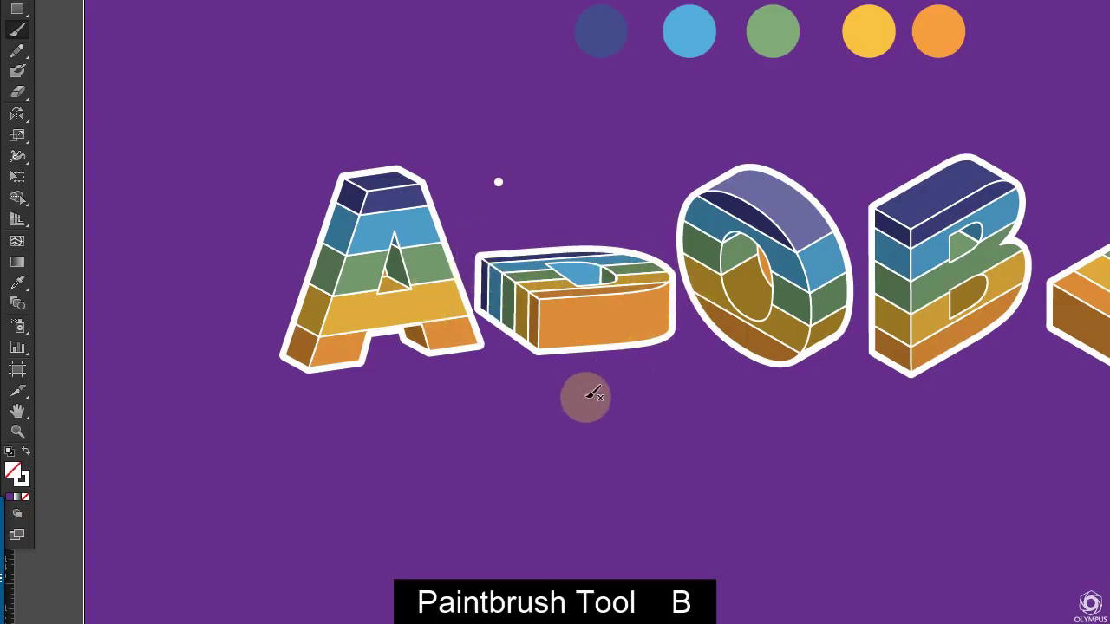
Scatter five more white dots around the letters and draw a filled heart above them.
{"action": "scroll", "coordinate": [268, 174], "scroll_direction": "up", "scroll_amount": 3}
{"action": "scroll", "coordinate": [610, 466], "scroll_direction": "down", "scroll_amount": 2}
{"action": "left_click", "coordinate": [419, 463]}
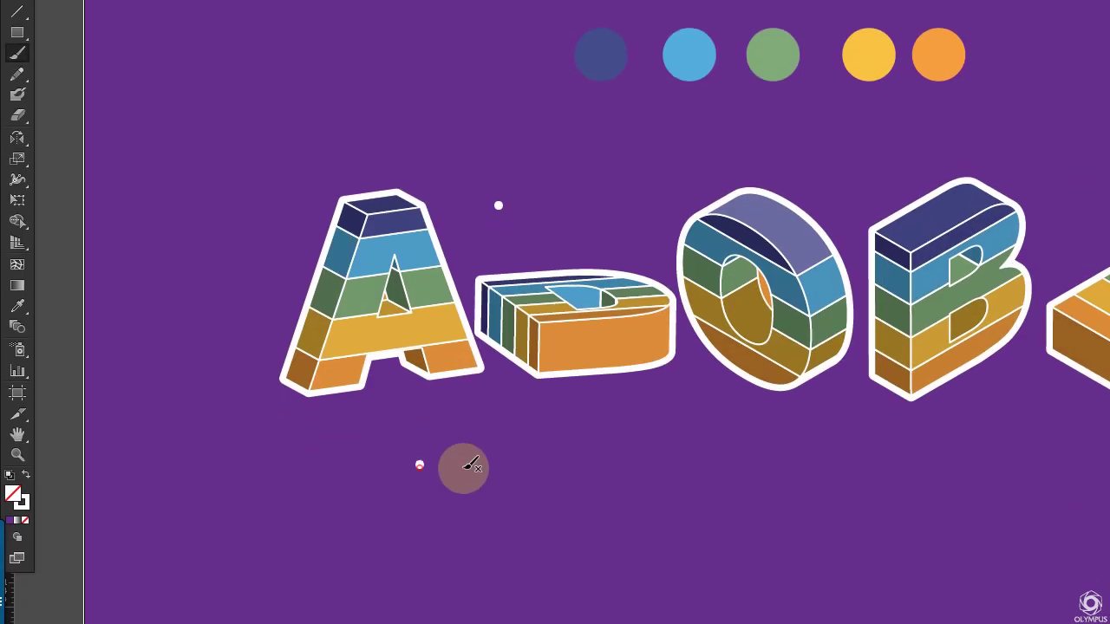
{"action": "left_click", "coordinate": [595, 459]}
{"action": "left_click", "coordinate": [691, 415]}
{"action": "left_click", "coordinate": [525, 139]}
{"action": "left_click", "coordinate": [523, 468]}
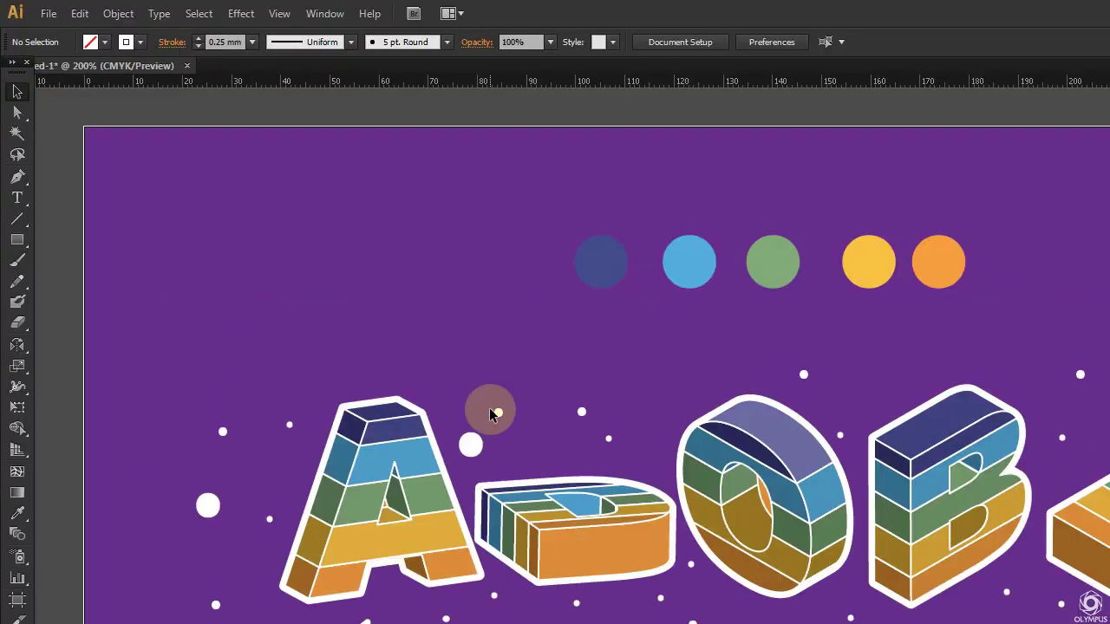
{"action": "left_click_drag", "start_coordinate": [404, 353], "coordinate": [410, 312]}
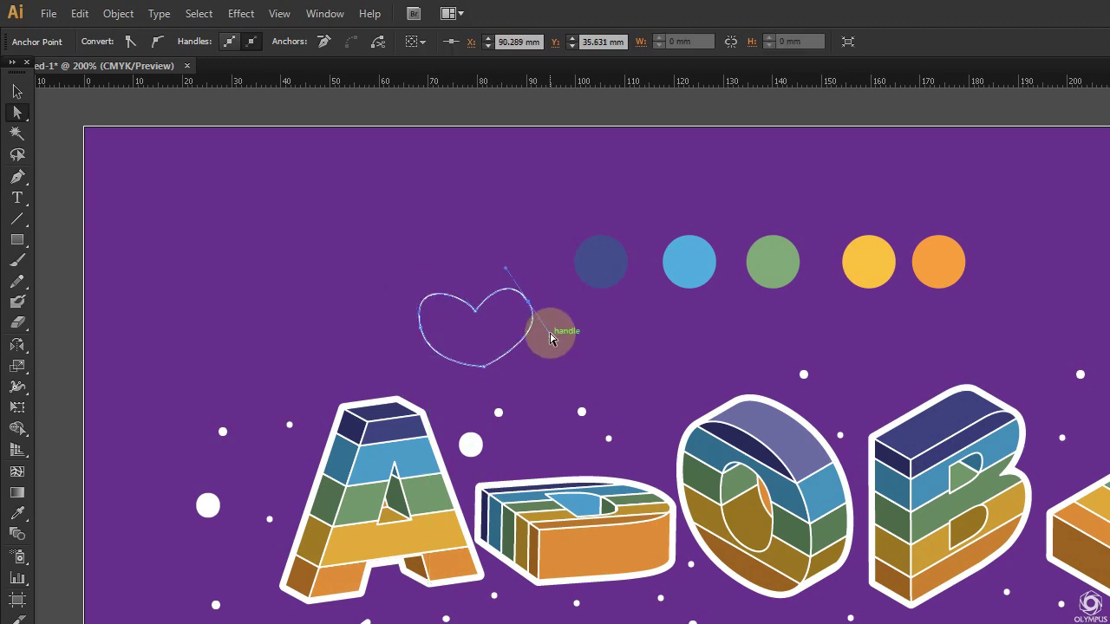
{"action": "left_click", "coordinate": [20, 335]}
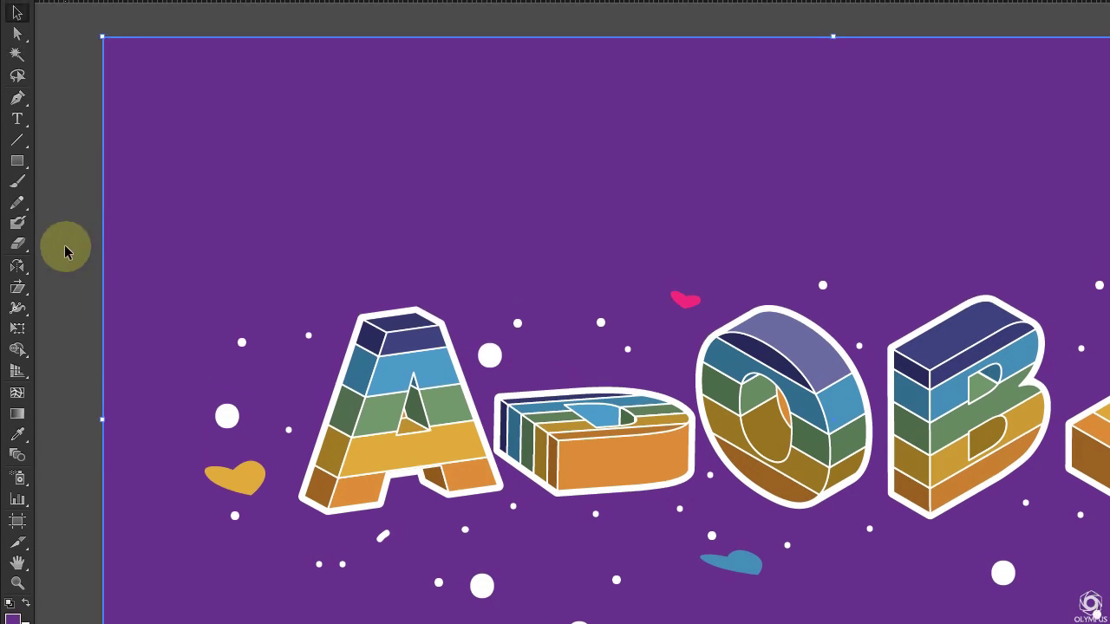
Add a gradient mesh point to the background, raising C and K to shade it deep blue.
{"action": "left_click", "coordinate": [18, 396]}
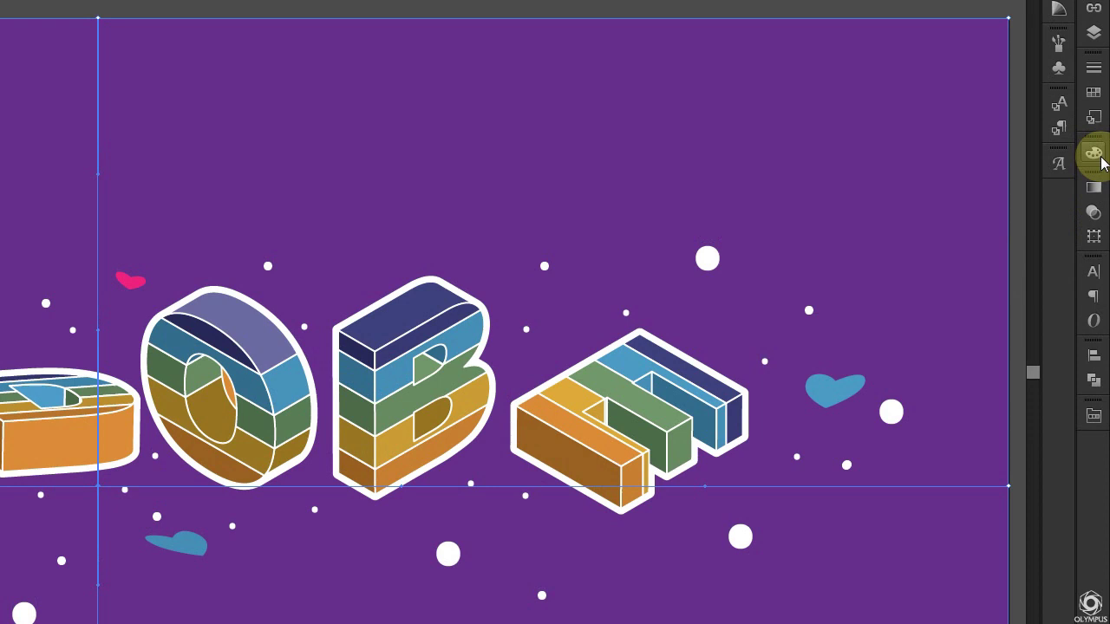
{"action": "left_click", "coordinate": [1093, 155]}
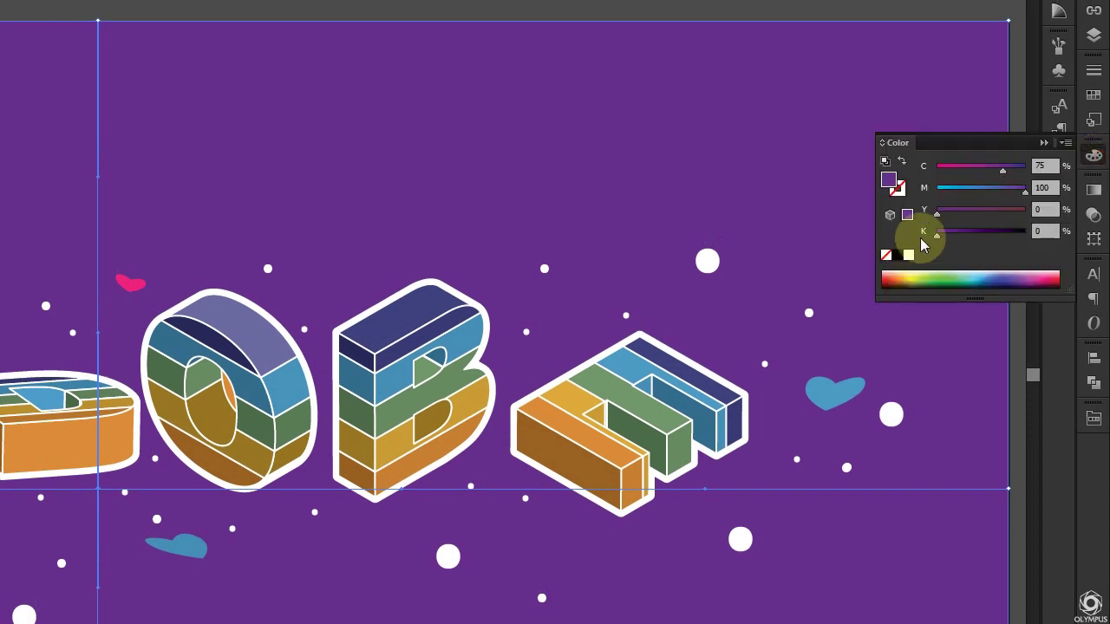
{"action": "left_click_drag", "start_coordinate": [1002, 168], "coordinate": [1025, 167]}
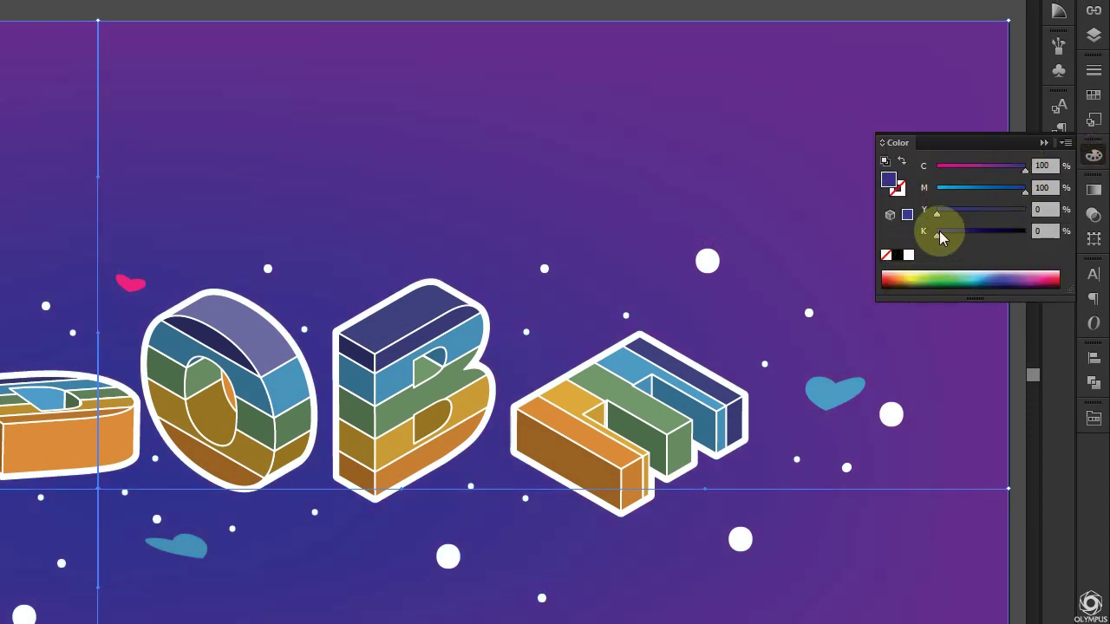
{"action": "left_click_drag", "start_coordinate": [960, 231], "coordinate": [970, 231]}
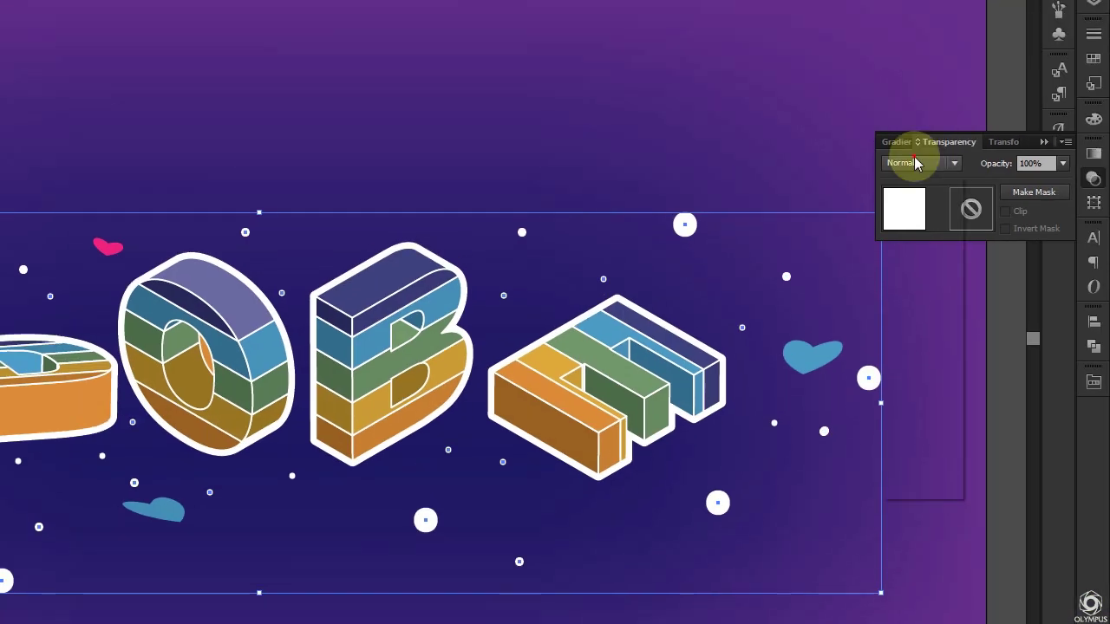
Set the selected dots' blending mode to Overlay, then deselect.
{"action": "left_click", "coordinate": [919, 163]}
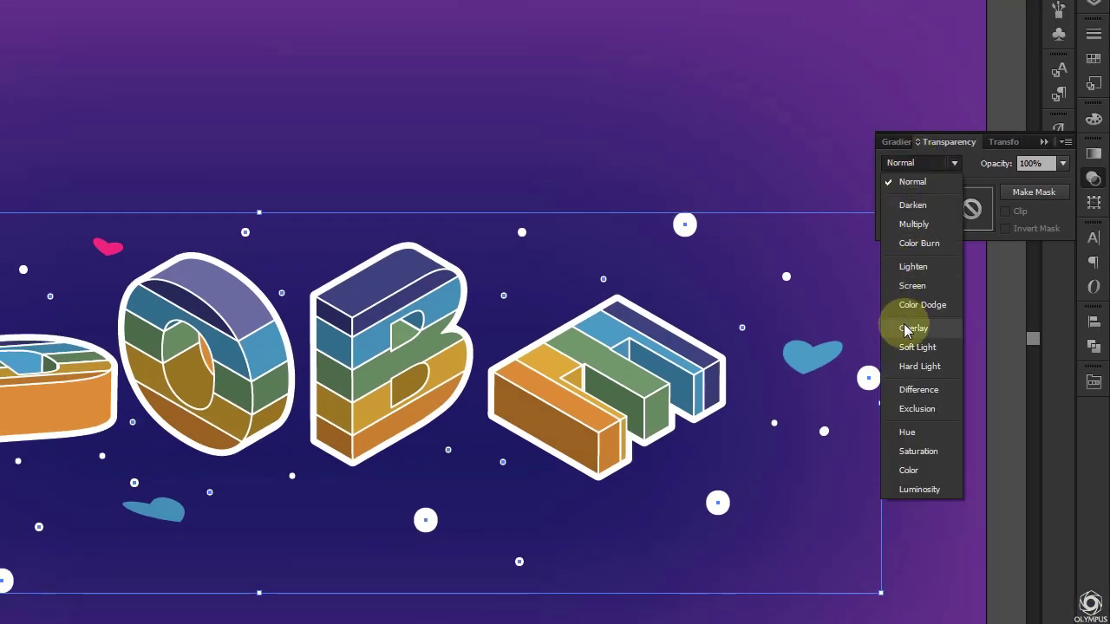
{"action": "left_click", "coordinate": [907, 324]}
{"action": "left_click", "coordinate": [894, 472]}
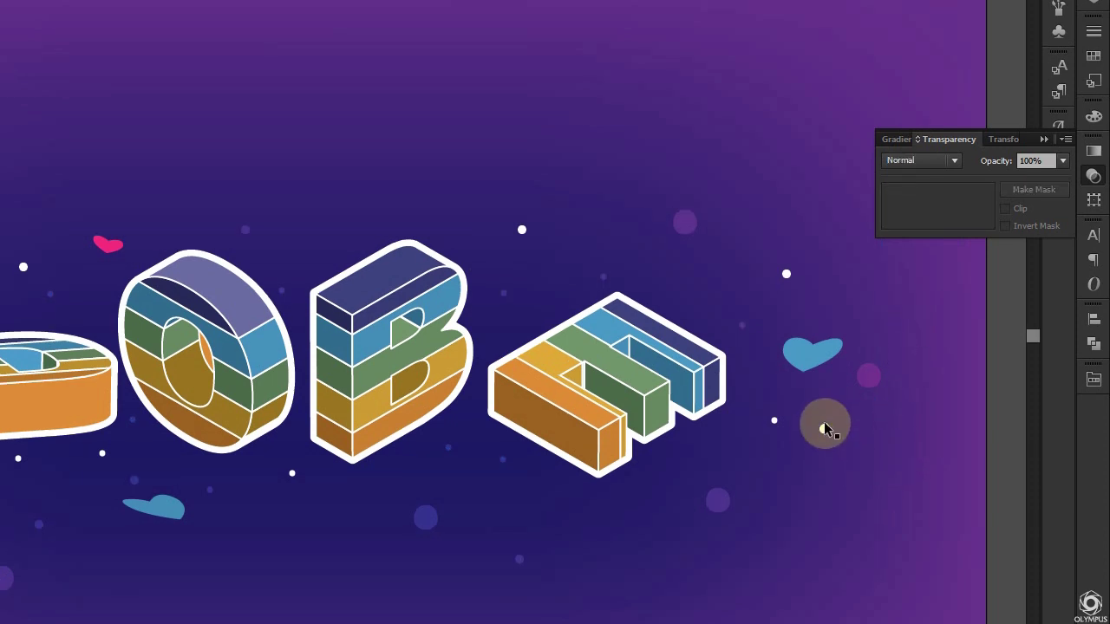